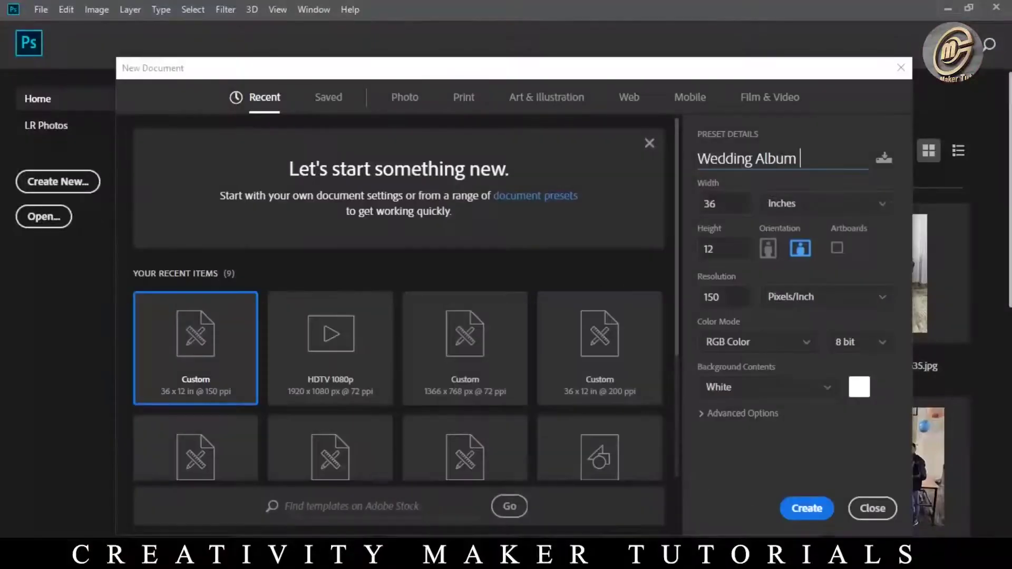
# - Create the 36 × 12 inch, 150 ppi document named 'Wedding Album design'
pyautogui.write('design')
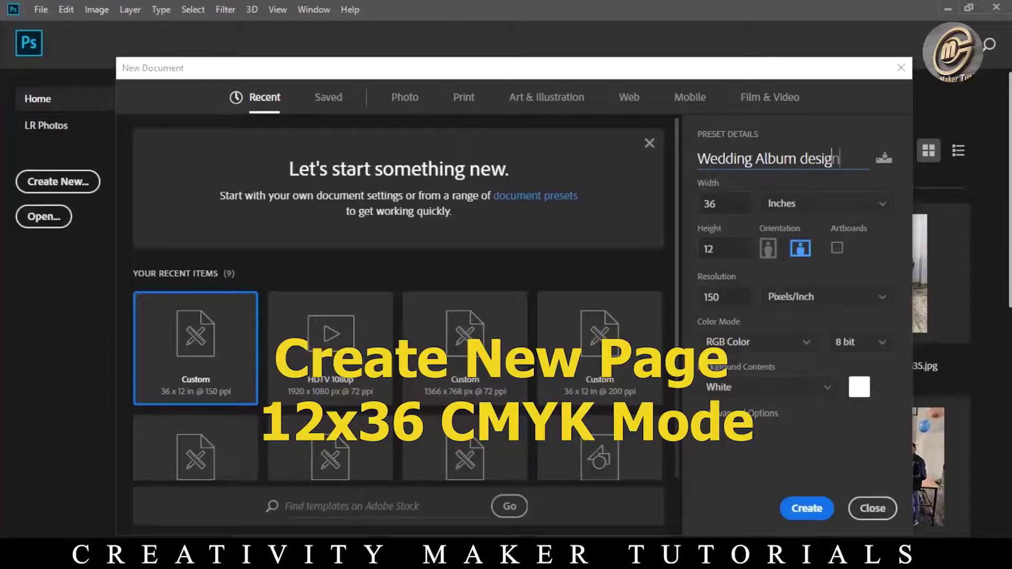
pyautogui.press('Return')
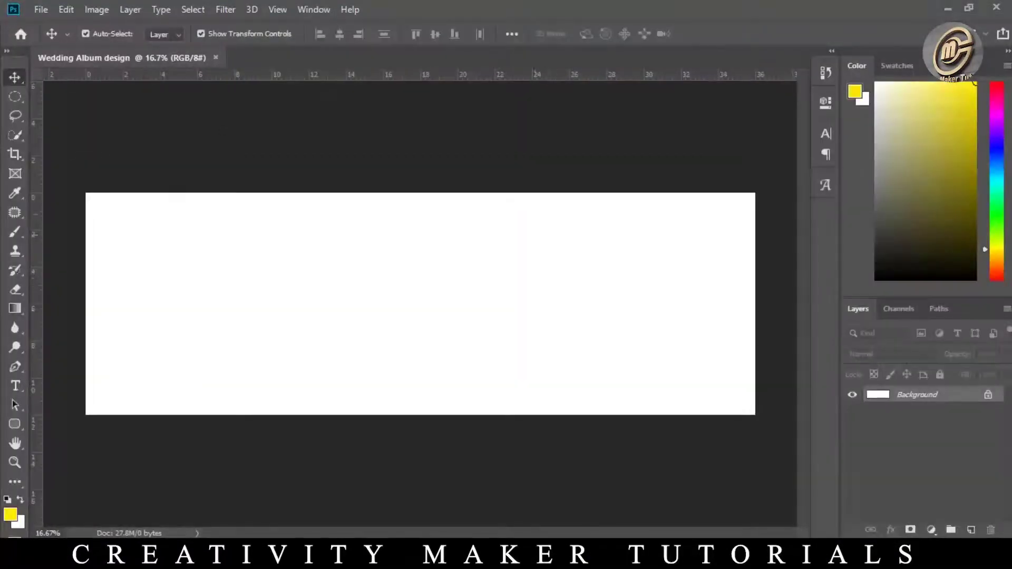
# - Draw a large yellow ellipse across the page with the Ellipse Tool
pyautogui.press('u')
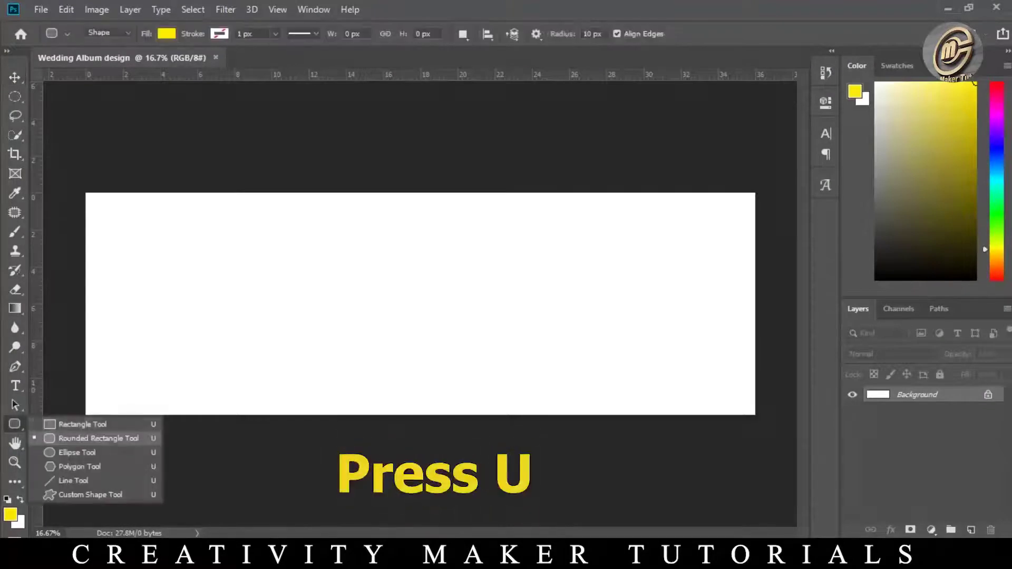
pyautogui.click(77, 452)
pyautogui.moveTo(74, 166); pyautogui.dragTo(603, 369)
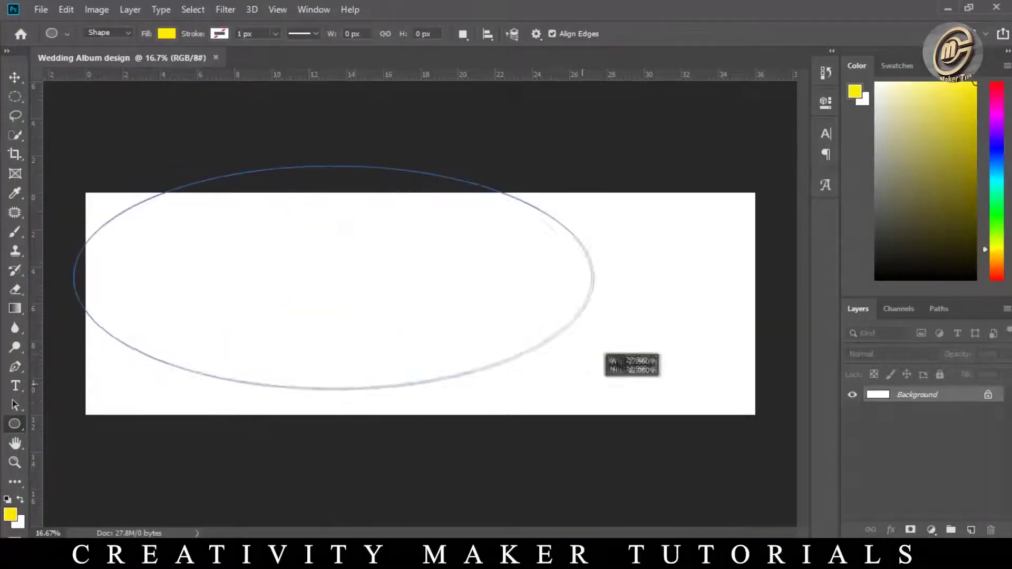
pyautogui.moveTo(603, 403); pyautogui.dragTo(603, 446)
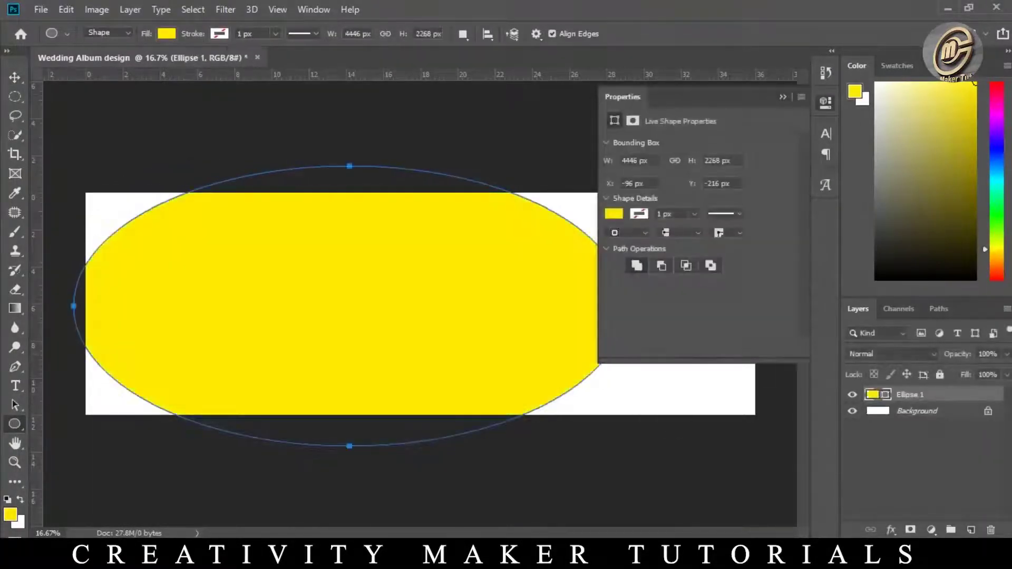
# - Tilt the ellipse about -17 degrees, stretch it taller and wider, and shift it up-left
pyautogui.press('v')
pyautogui.click(825, 102)
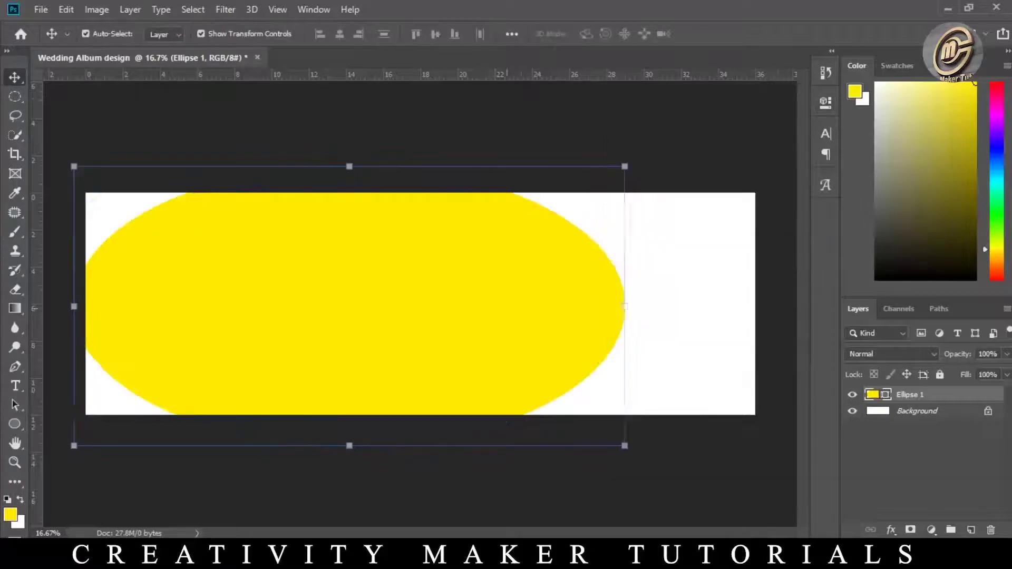
pyautogui.moveTo(348, 306); pyautogui.dragTo(332, 267)
pyautogui.moveTo(621, 411); pyautogui.dragTo(701, 295)
pyautogui.moveTo(373, 269); pyautogui.dragTo(324, 253)
pyautogui.moveTo(323, 384); pyautogui.dragTo(328, 424)
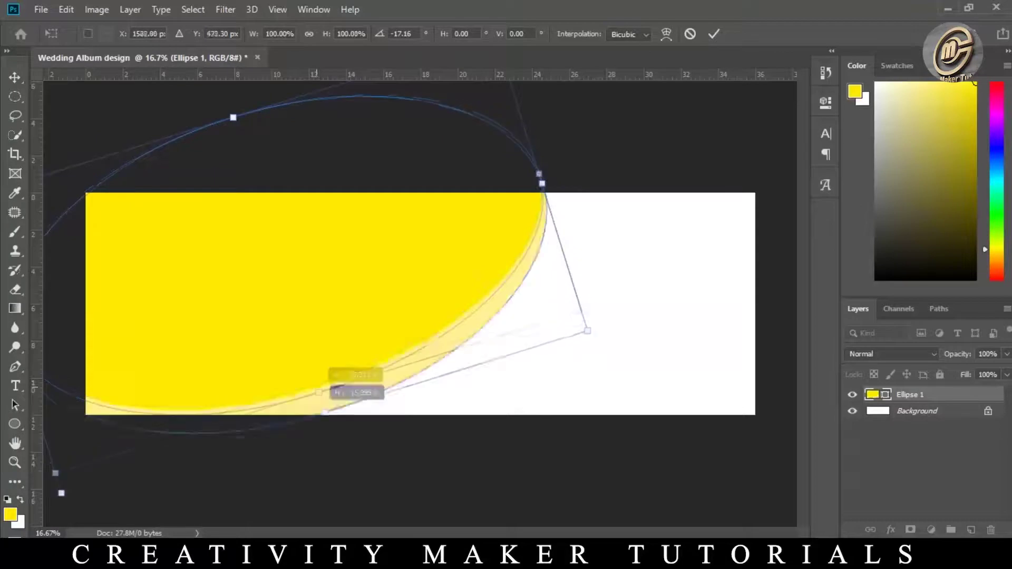
pyautogui.moveTo(544, 190); pyautogui.dragTo(558, 186)
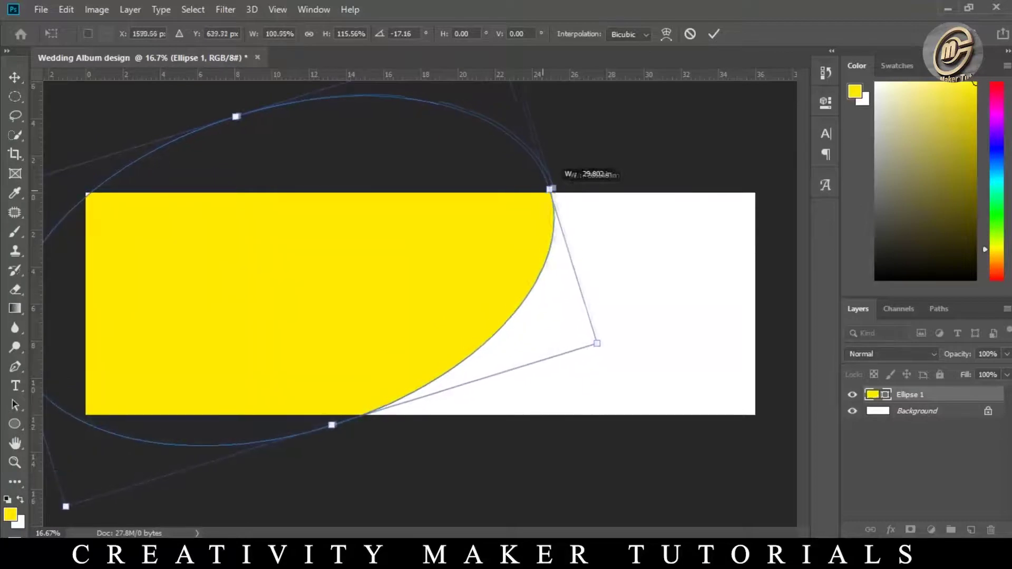
pyautogui.press('Return')
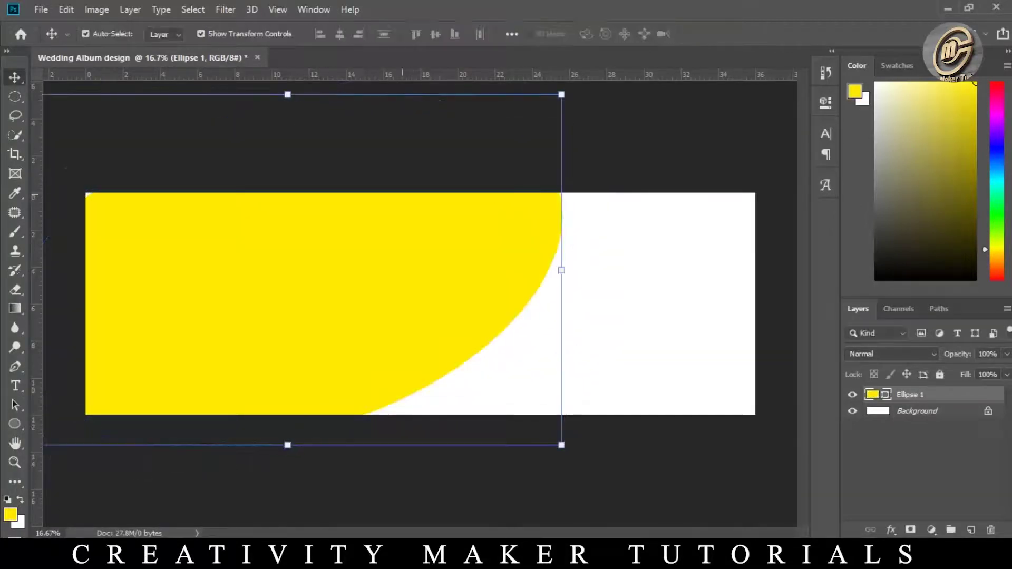
pyautogui.hotkey('shift', 'Up')
pyautogui.hotkey('shift', 'Up')
pyautogui.hotkey('shift', 'Up')
pyautogui.hotkey('shift', 'Up')
pyautogui.hotkey('shift', 'Up')
pyautogui.hotkey('shift', 'Up')
pyautogui.hotkey('shift', 'Up')
pyautogui.hotkey('shift', 'Up')
pyautogui.hotkey('shift', 'Up')
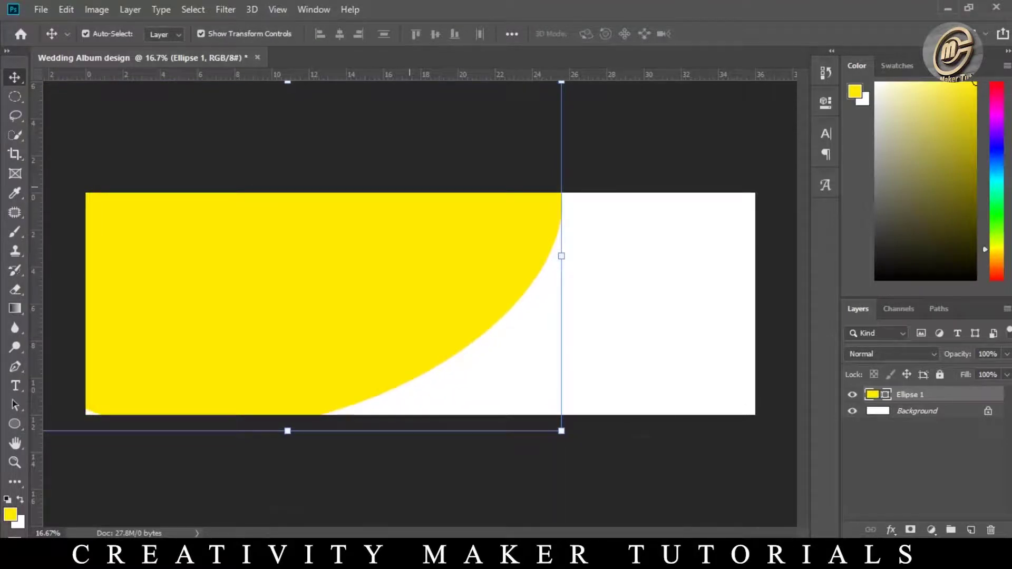
# - Duplicate the yellow ellipse and colour the copy red (ff0000)
pyautogui.hotkey('shift', 'Down')
pyautogui.hotkey('shift', 'Down')
pyautogui.hotkey('shift', 'Down')
pyautogui.hotkey('ctrl', 'j')
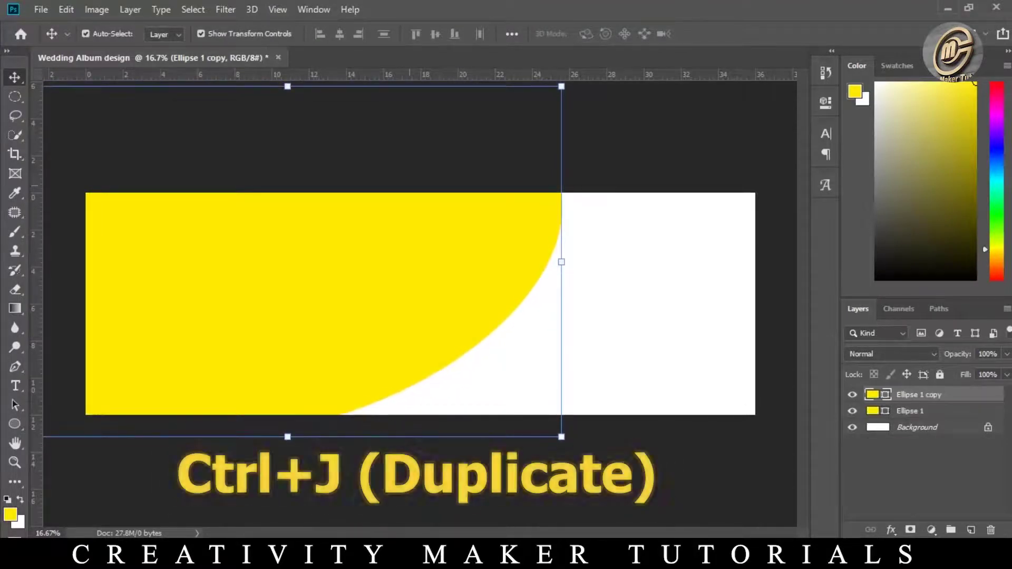
pyautogui.doubleClick(872, 394)
pyautogui.write('ff0000')
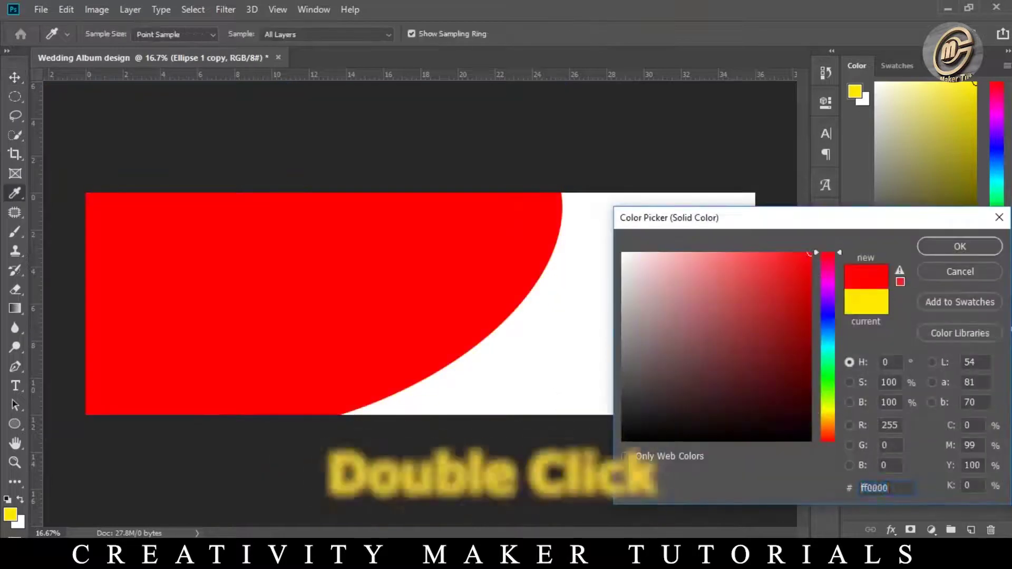
pyautogui.press('Return')
# - Move the red copy up about 1.2 inches and enlarge it toward the left
pyautogui.press('v')
pyautogui.moveTo(437, 220); pyautogui.dragTo(437, 199)
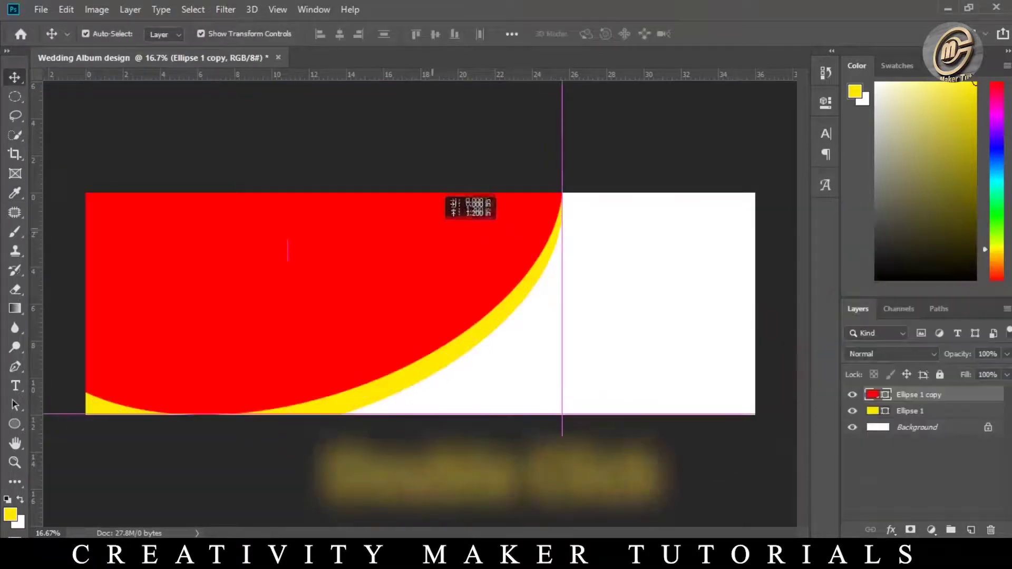
pyautogui.scroll(-3, 418, 304)
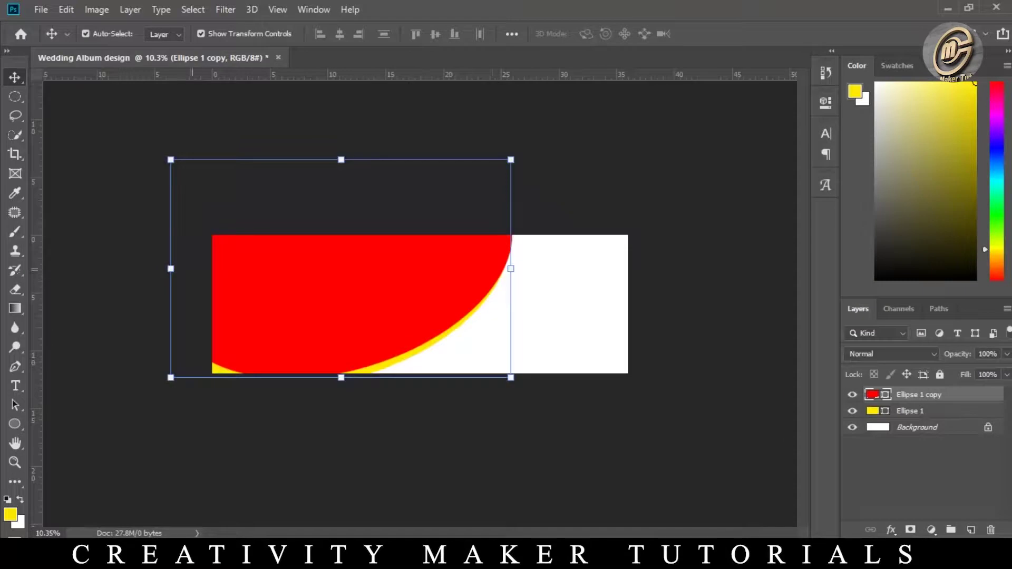
pyautogui.hotkey('ctrl', 't')
pyautogui.moveTo(171, 269); pyautogui.dragTo(147, 269)
pyautogui.press('Return')
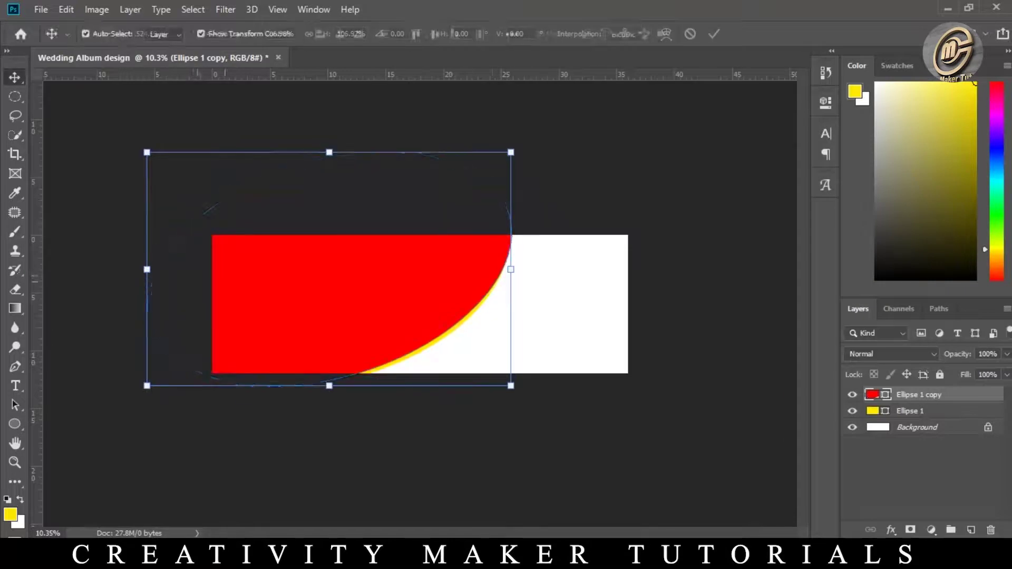
# - Nudge the red copy up and left to leave a thin yellow band, then deselect
pyautogui.scroll(3, 427, 327)
pyautogui.scroll(2, 427, 327)
pyautogui.hotkey('shift', 'Up')
pyautogui.hotkey('shift', 'Up')
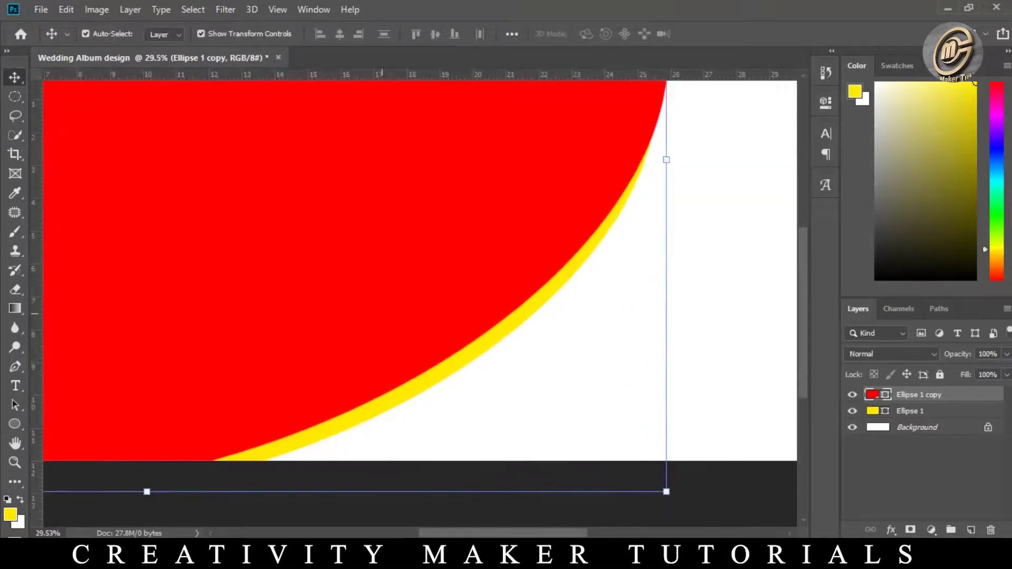
pyautogui.hotkey('shift', 'Left')
pyautogui.hotkey('shift', 'Left')
pyautogui.hotkey('shift', 'Left')
pyautogui.hotkey('shift', 'Left')
pyautogui.hotkey('shift', 'Left')
pyautogui.scroll(-2, 685, 237)
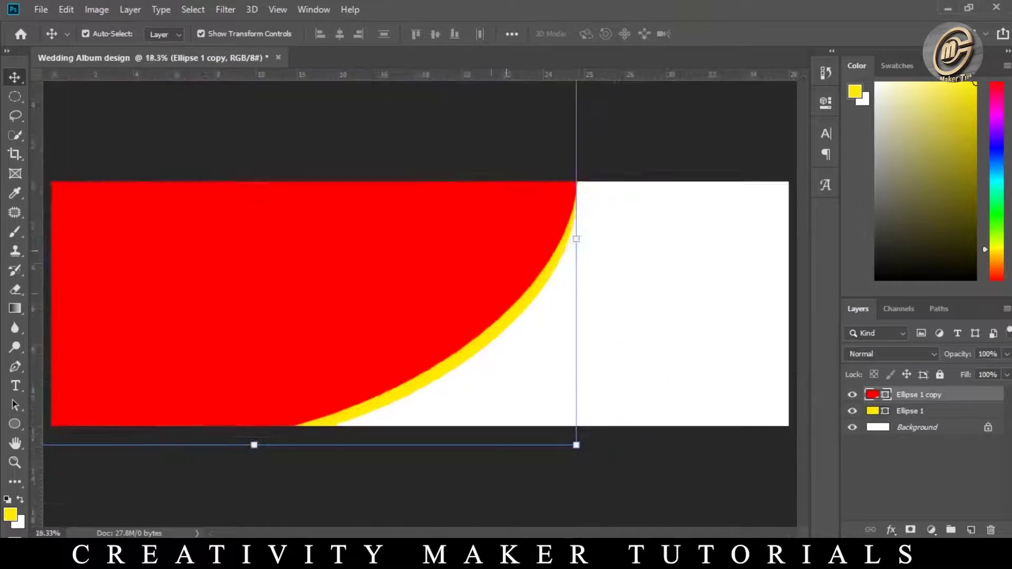
pyautogui.scroll(4, 685, 237)
pyautogui.hotkey('shift', 'Left')
pyautogui.hotkey('shift', 'Left')
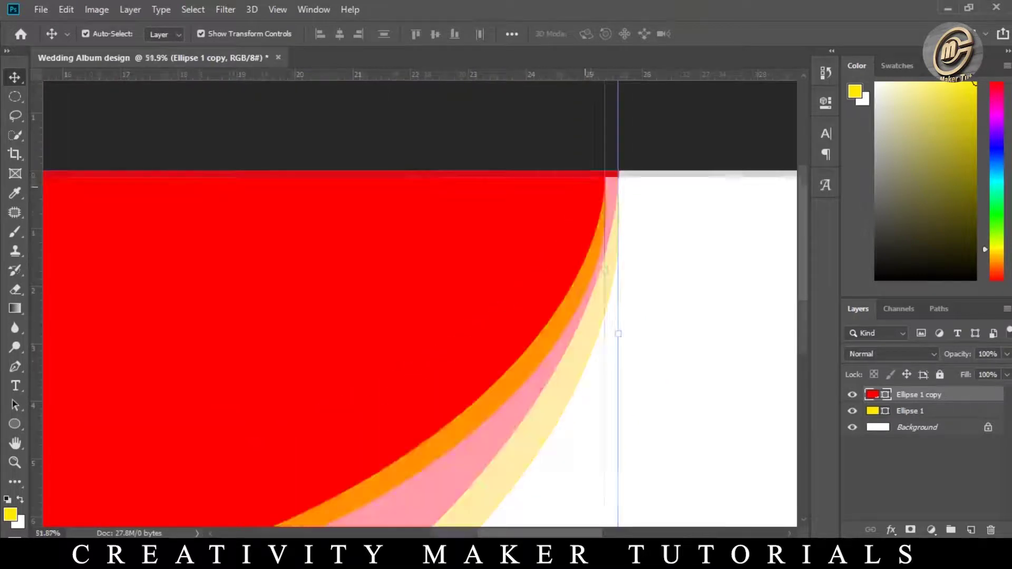
pyautogui.scroll(-3, 485, 245)
pyautogui.scroll(-2, 485, 245)
pyautogui.click(134, 416)
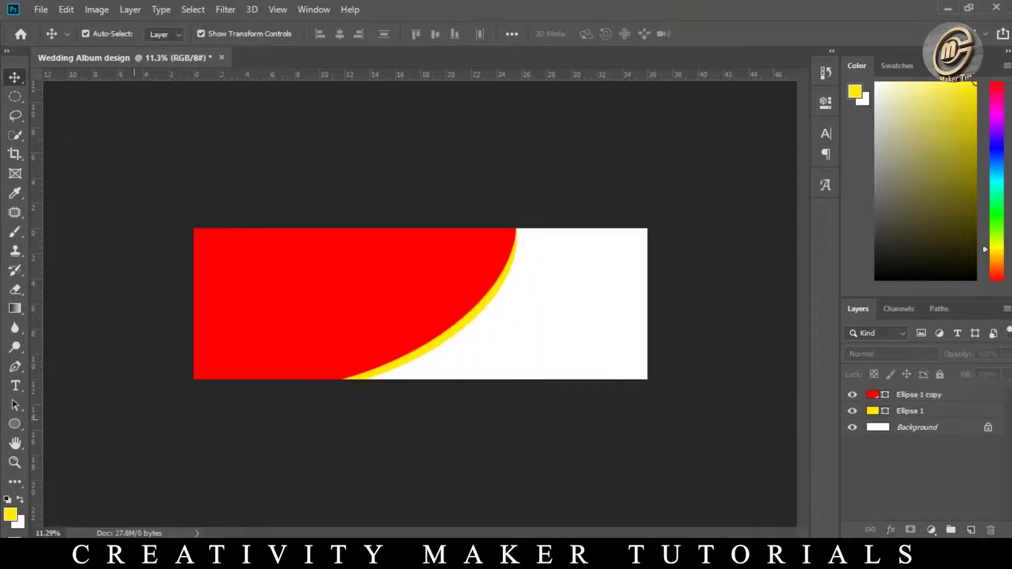
# - Add a Gradient Fill layer using the foreground-to-background gradient
pyautogui.click(14, 424)
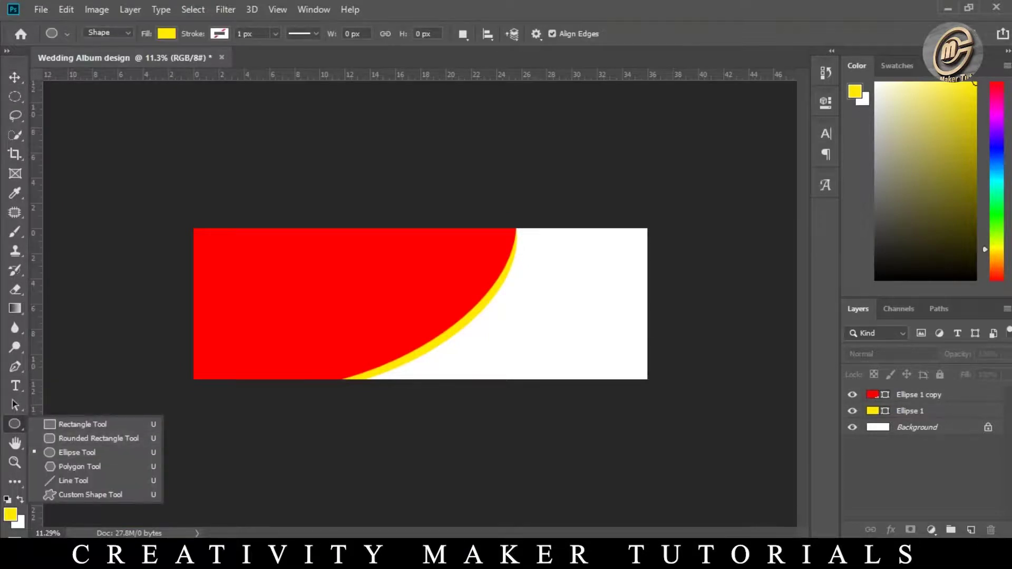
pyautogui.click(931, 530)
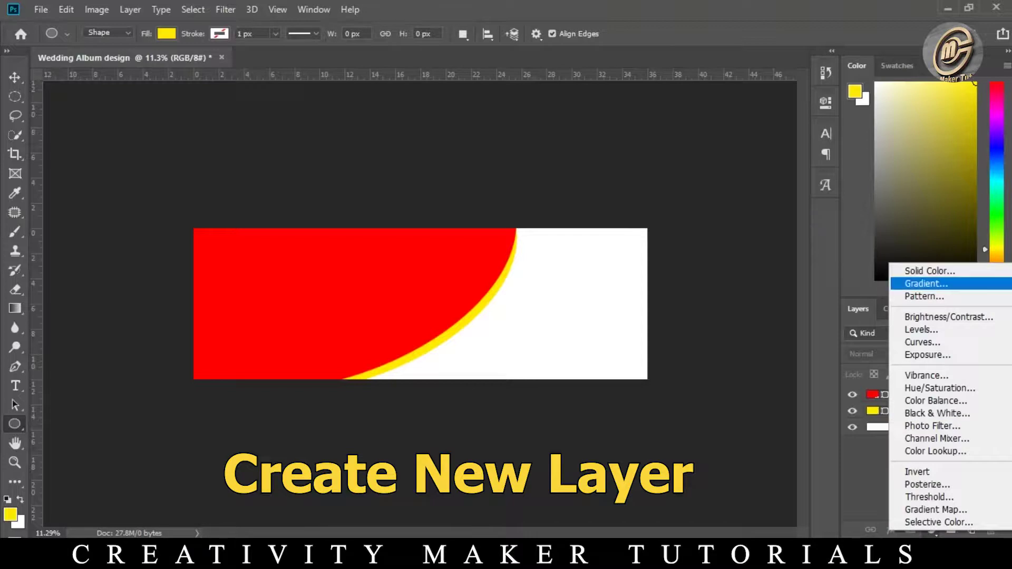
pyautogui.click(926, 282)
pyautogui.click(834, 194)
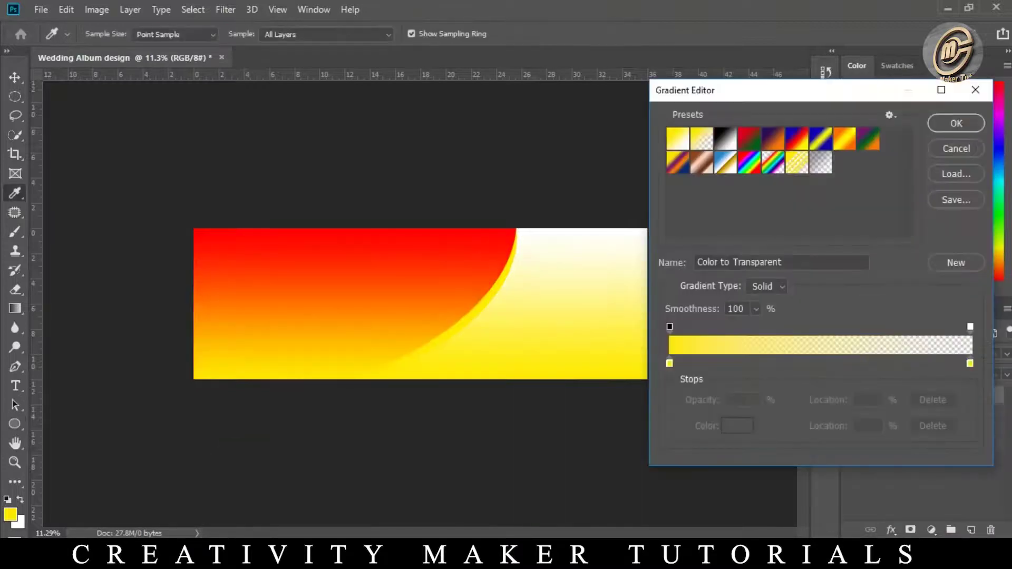
pyautogui.click(677, 138)
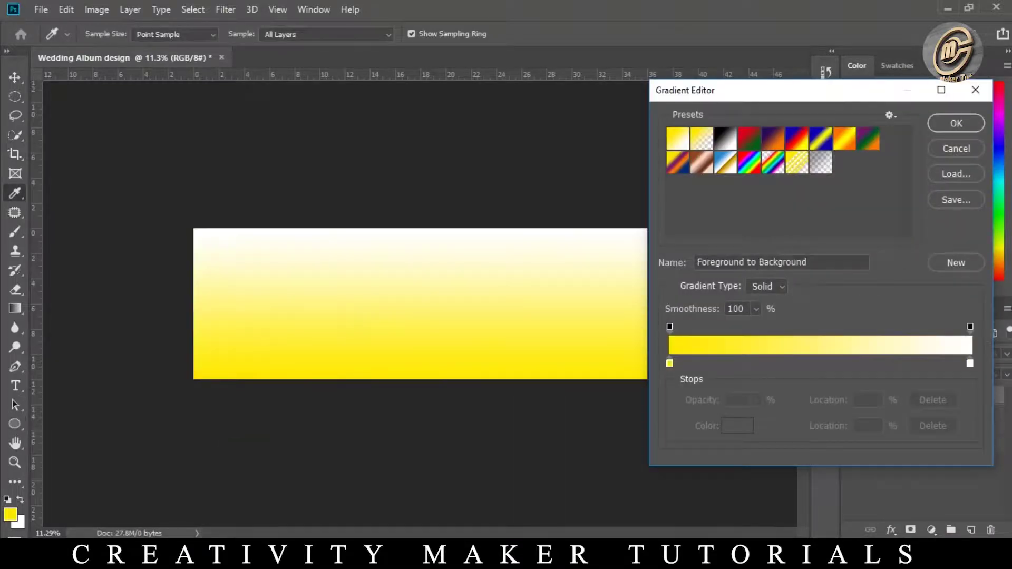
# - Change the gradient's end colour to green for a yellow-to-green gradient
pyautogui.click(969, 363)
pyautogui.click(737, 425)
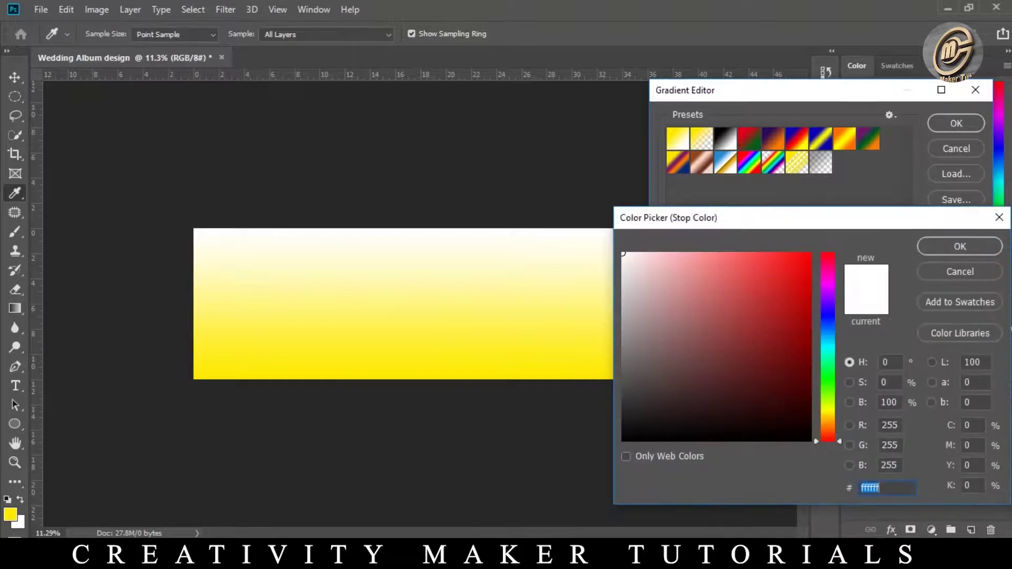
pyautogui.click(827, 383)
pyautogui.click(783, 263)
pyautogui.click(828, 393)
pyautogui.click(804, 360)
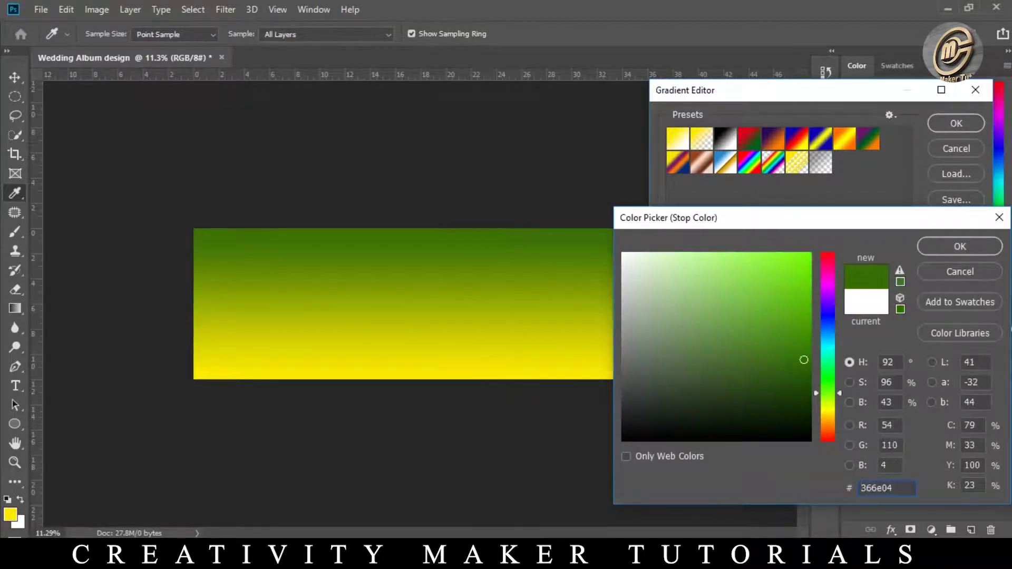
pyautogui.click(806, 295)
pyautogui.press('Return')
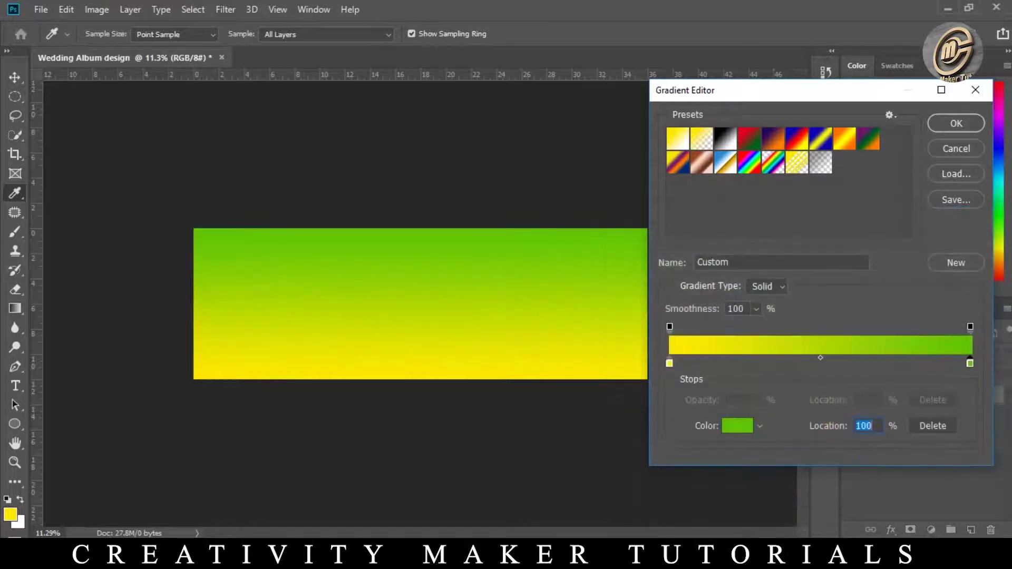
pyautogui.click(955, 122)
# - Angle the gradient yellow-left to green-right and place it beneath the ellipses
pyautogui.moveTo(805, 236); pyautogui.dragTo(815, 248)
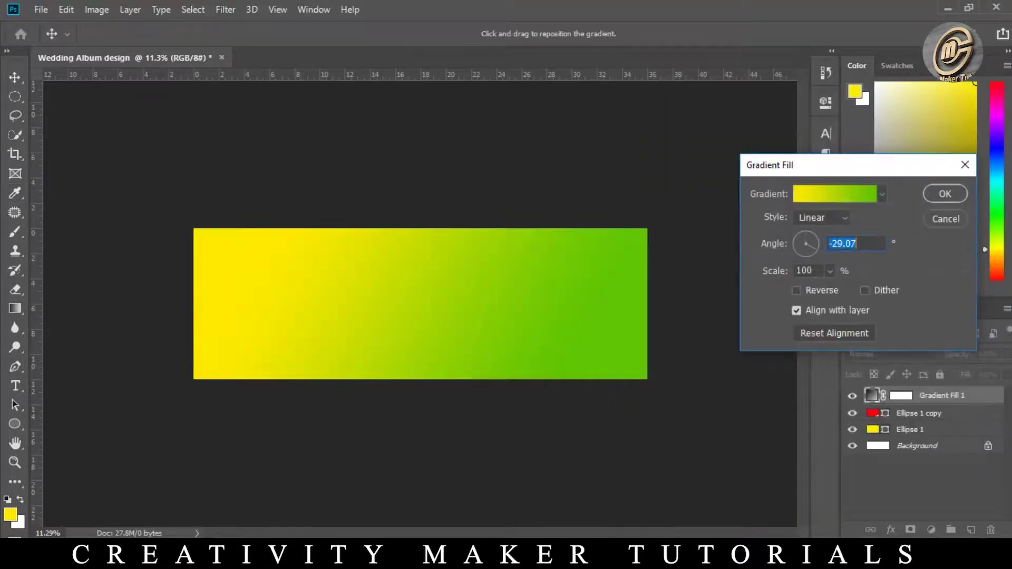
pyautogui.moveTo(476, 274); pyautogui.dragTo(577, 320)
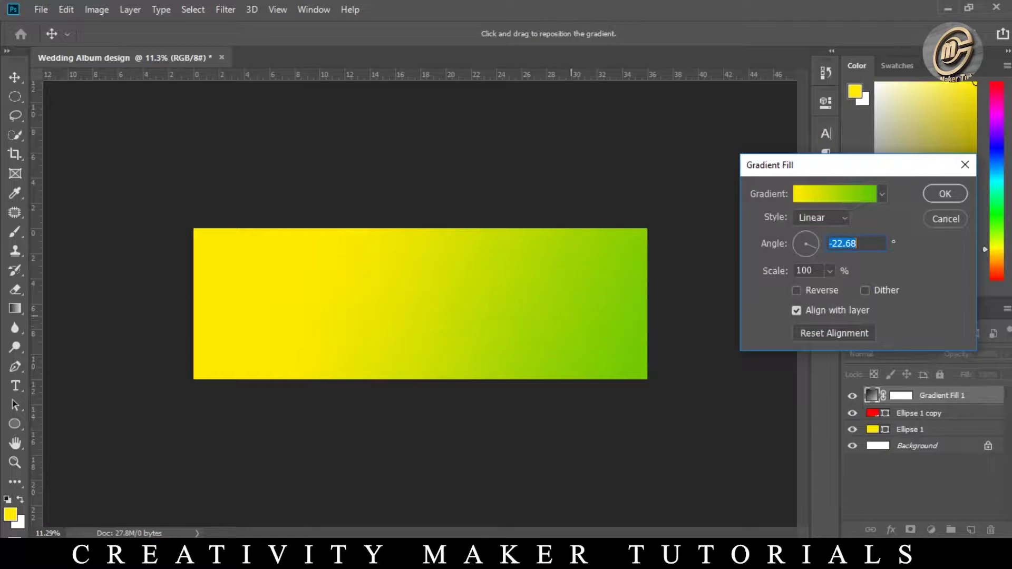
pyautogui.press('Return')
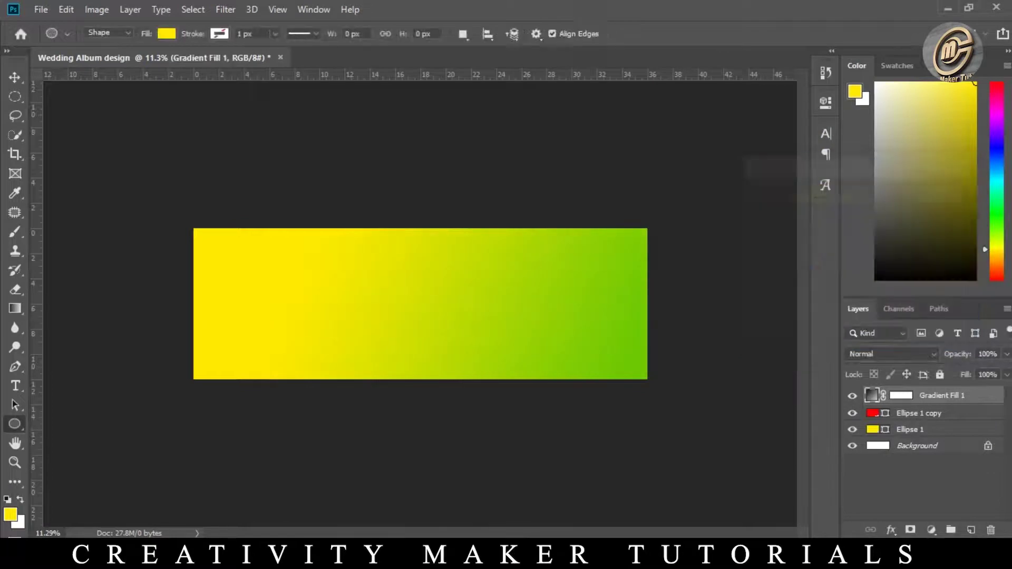
pyautogui.hotkey('ctrl', '[')
pyautogui.hotkey('ctrl', '[')
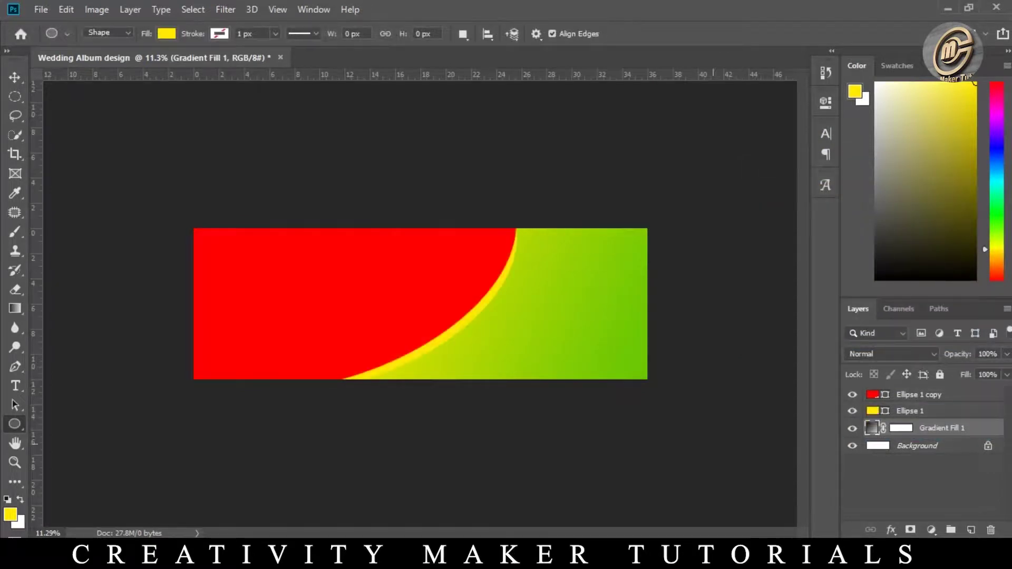
# - Draw a large yellow circle cropped at the banner's right edge and duplicate it
pyautogui.moveTo(528, 268); pyautogui.dragTo(647, 388)
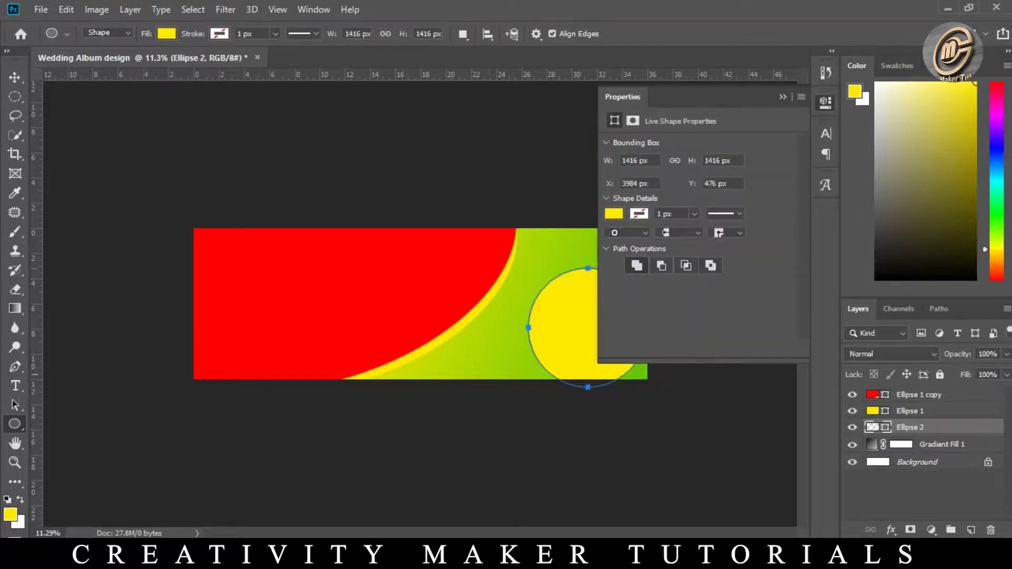
pyautogui.press('v')
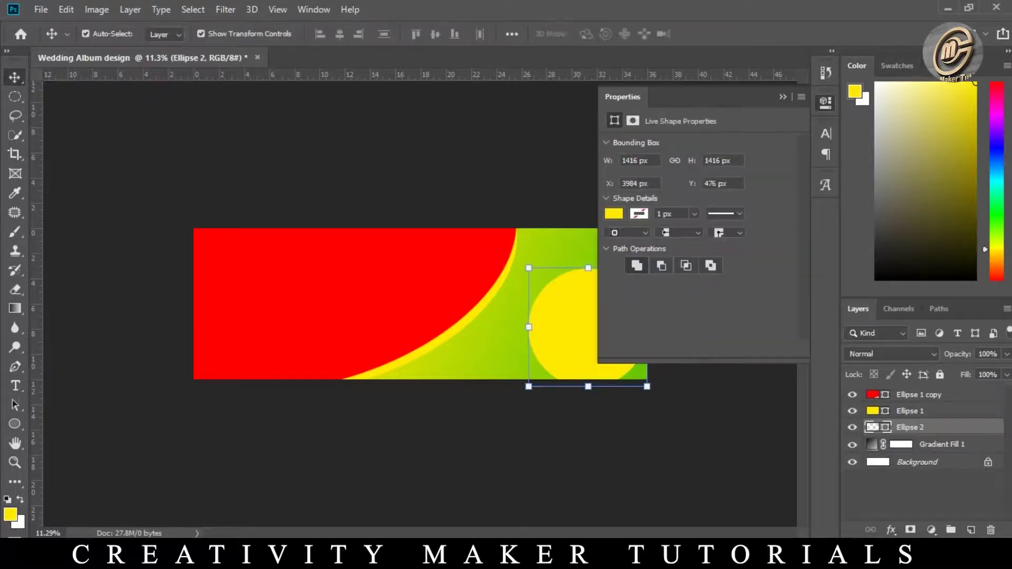
pyautogui.click(783, 96)
pyautogui.scroll(3, 497, 318)
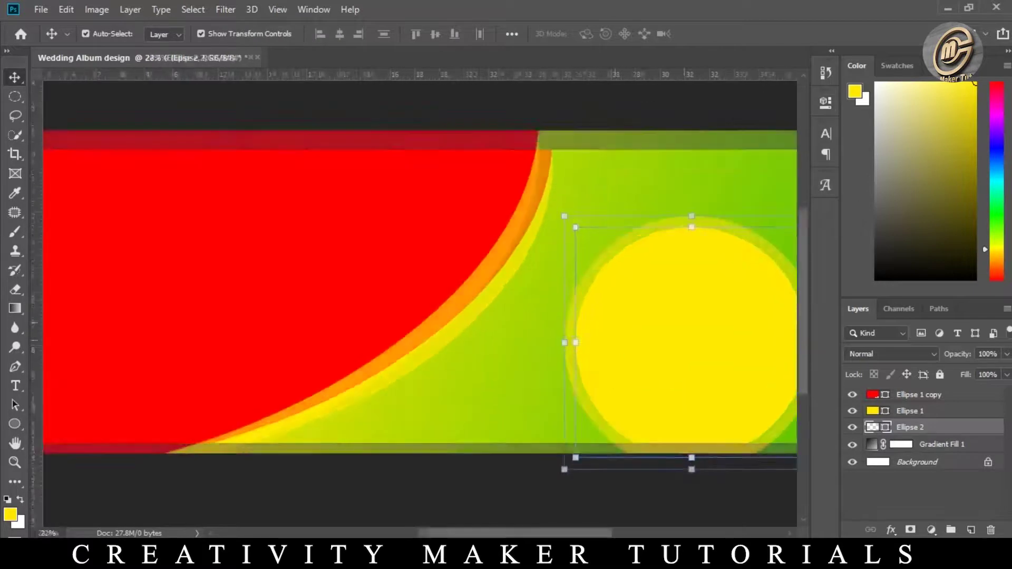
pyautogui.moveTo(527, 280)
pyautogui.mouseDown()
pyautogui.moveTo(529, 236)
pyautogui.moveTo(553, 265)
pyautogui.mouseUp()
pyautogui.moveTo(550, 391); pyautogui.dragTo(576, 416)
pyautogui.moveTo(435, 192)
pyautogui.mouseDown()
pyautogui.moveTo(510, 207)
pyautogui.moveTo(484, 193)
pyautogui.mouseUp()
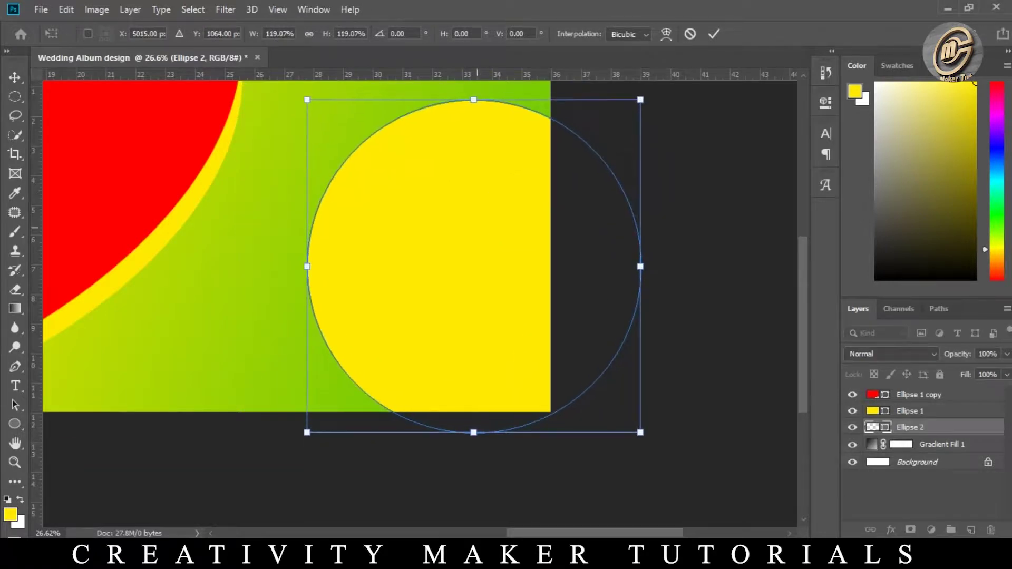
pyautogui.press('Return')
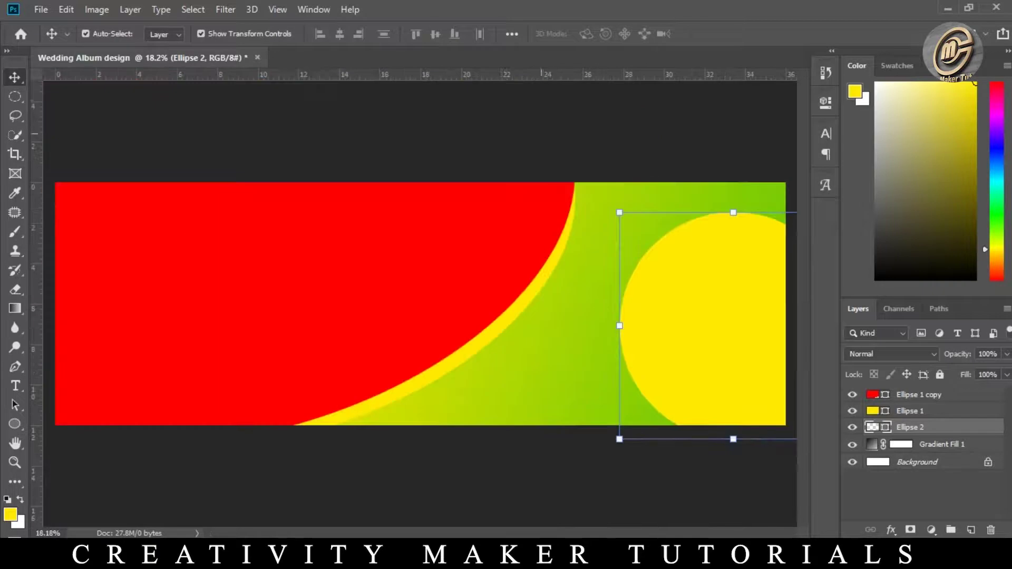
pyautogui.hotkey('ctrl', 'j')
# - Shrink the circle copy onto the red curve's edge and fill it white
pyautogui.hotkey('ctrl', 't')
pyautogui.moveTo(619, 213)
pyautogui.mouseDown()
pyautogui.moveTo(685, 278)
pyautogui.moveTo(548, 232)
pyautogui.mouseUp()
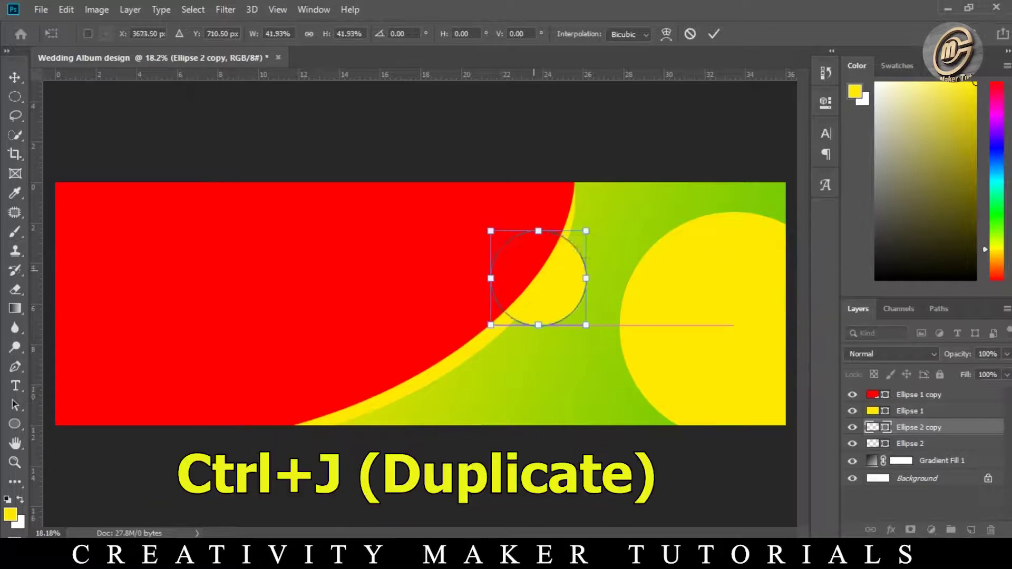
pyautogui.press('Return')
pyautogui.doubleClick(872, 426)
pyautogui.write('ffffff')
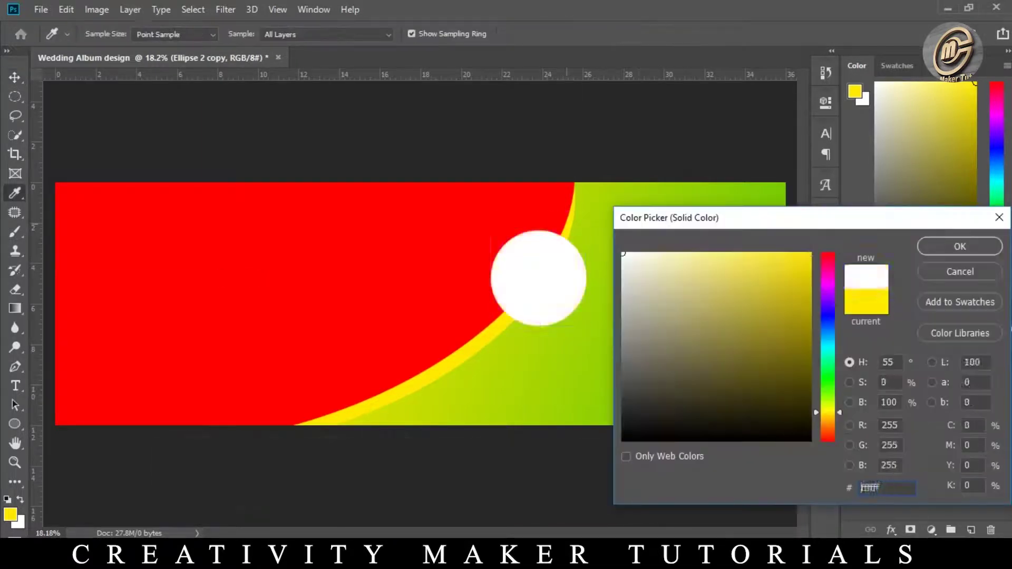
pyautogui.press('Return')
# - Change the small circle's fill to black and give it a 20 px white outline
pyautogui.doubleClick(872, 394)
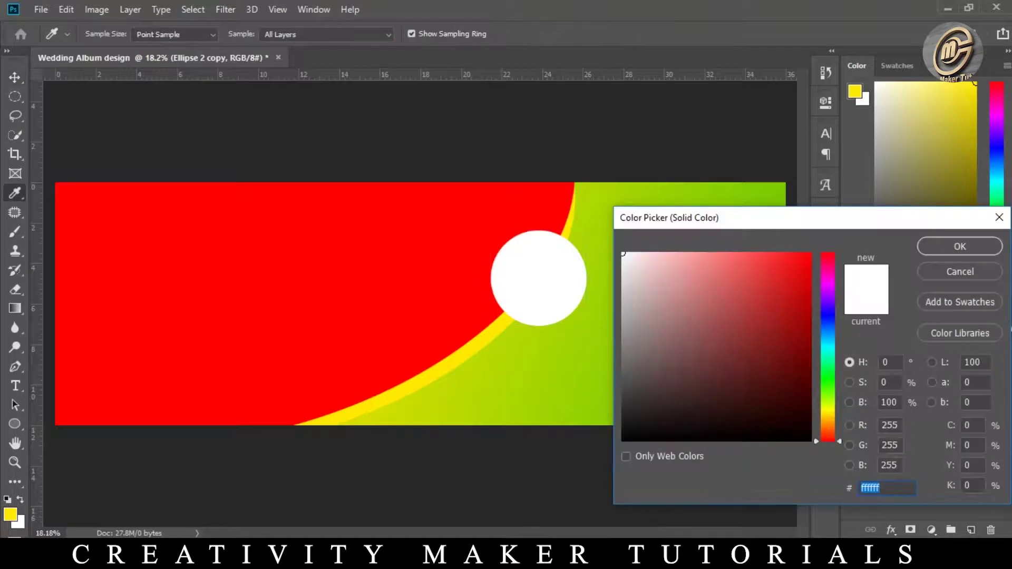
pyautogui.write('0024ff')
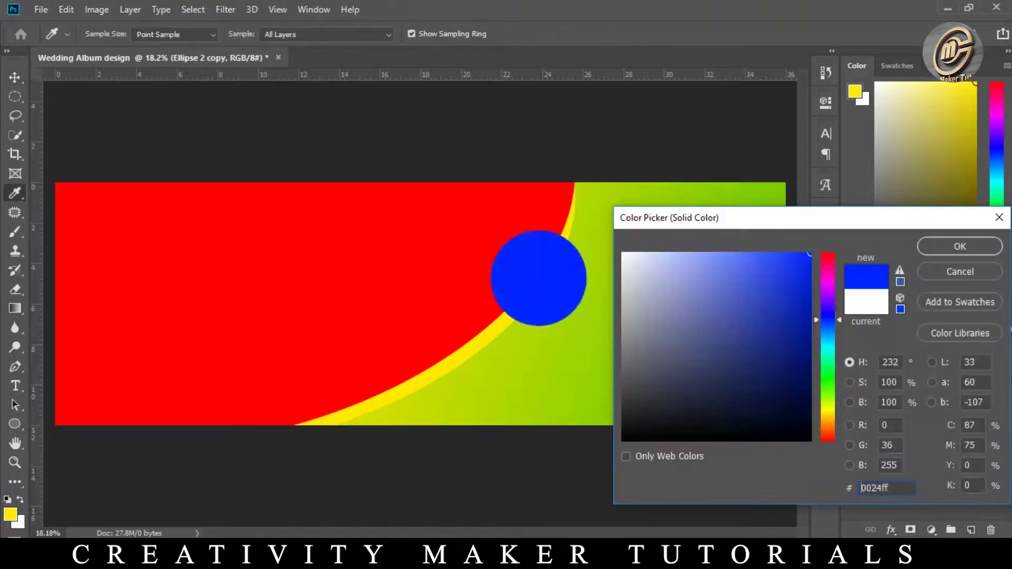
pyautogui.write('000000')
pyautogui.press('Return')
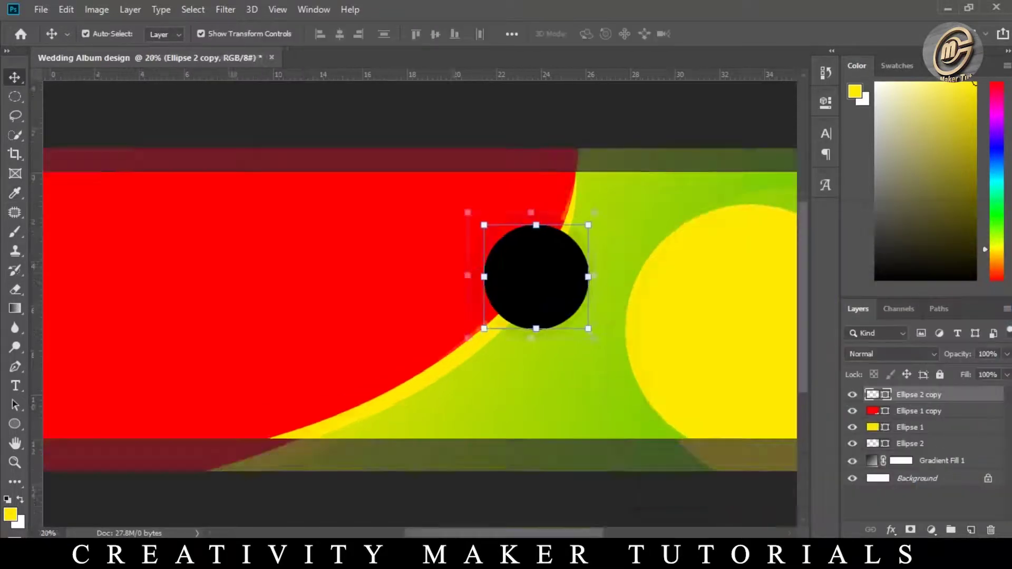
pyautogui.scroll(3, 538, 278)
pyautogui.press('u')
pyautogui.click(166, 33)
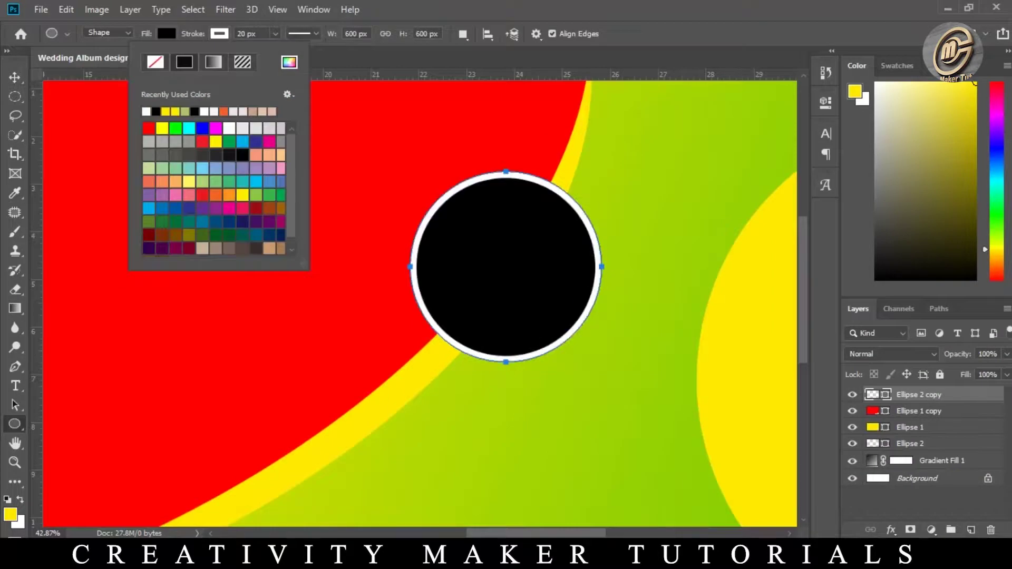
pyautogui.press('Return')
pyautogui.press('v')
# - Duplicate the outlined black circle, enlarge it, and place it below-left of the first
pyautogui.hotkey('ctrl', 'j')
pyautogui.moveTo(505, 267); pyautogui.dragTo(422, 380)
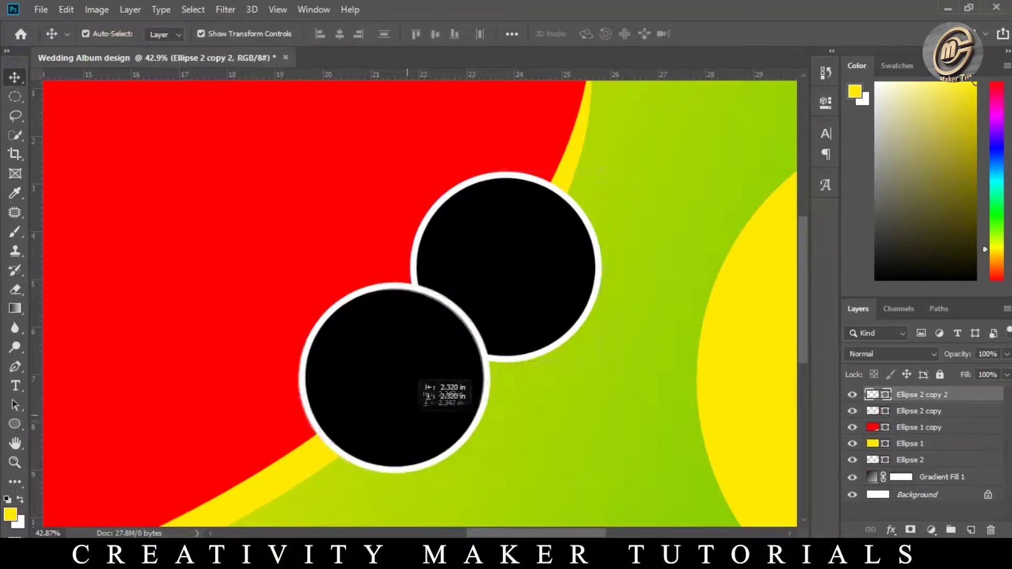
pyautogui.scroll(-2, 422, 380)
pyautogui.hotkey('ctrl', 't')
pyautogui.moveTo(452, 463); pyautogui.dragTo(467, 479)
pyautogui.scroll(2, 417, 353)
pyautogui.moveTo(416, 359); pyautogui.dragTo(395, 384)
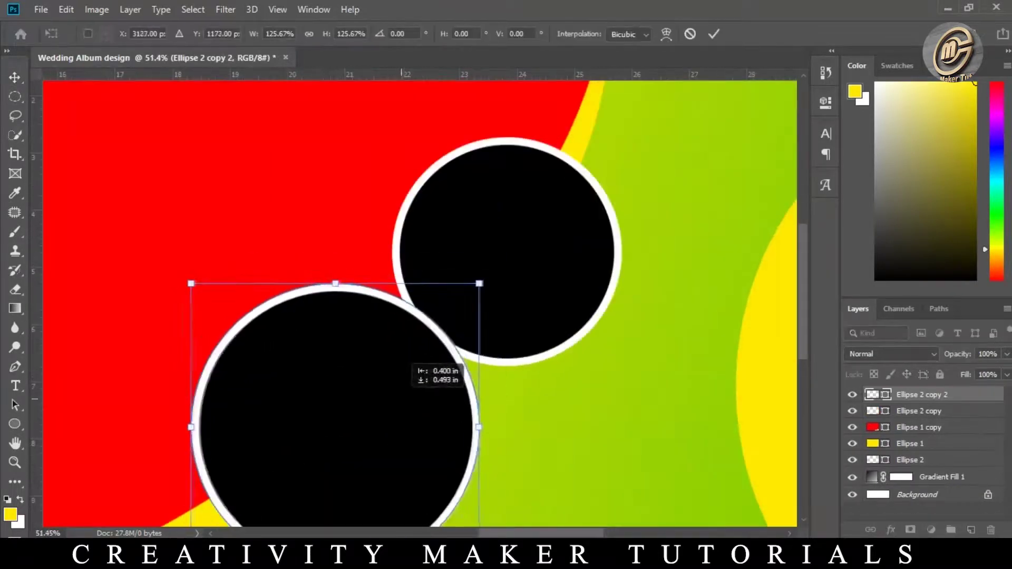
pyautogui.scroll(-2, 395, 384)
pyautogui.scroll(-2, 404, 337)
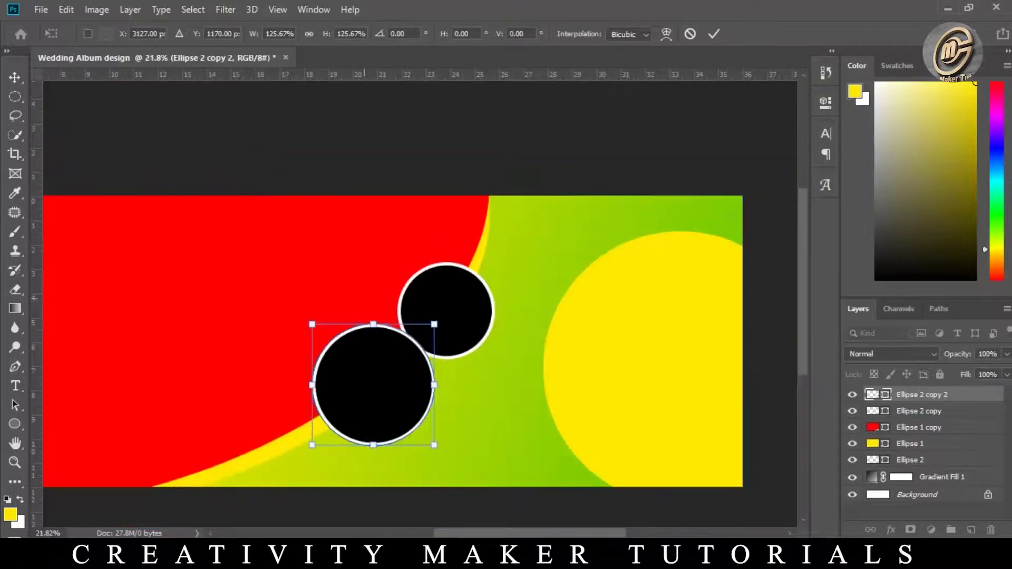
pyautogui.press('Return')
pyautogui.scroll(-1, 445, 293)
pyautogui.scroll(2, 446, 293)
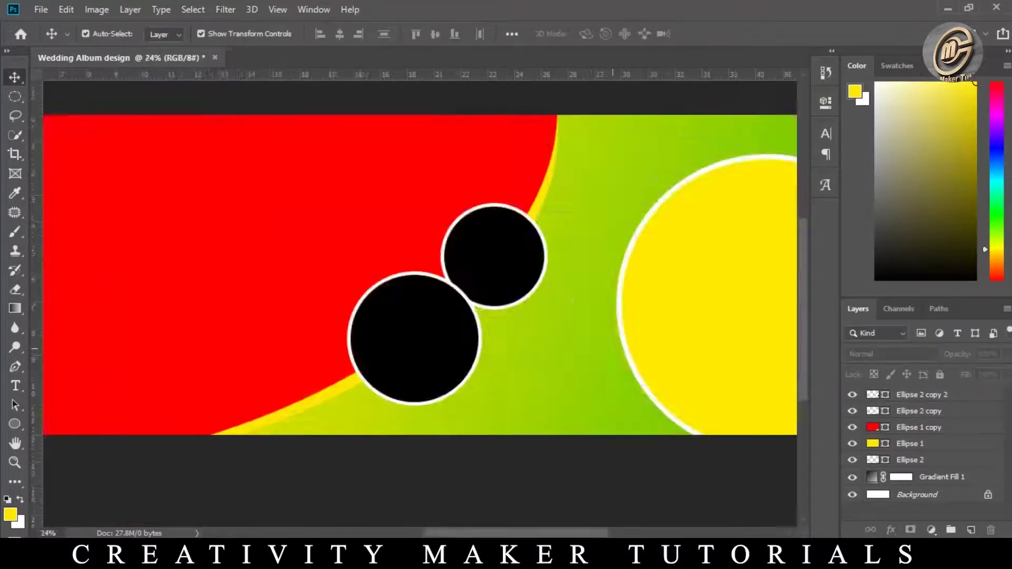
pyautogui.scroll(-1, 403, 363)
pyautogui.click(403, 364)
pyautogui.scroll(2, 405, 363)
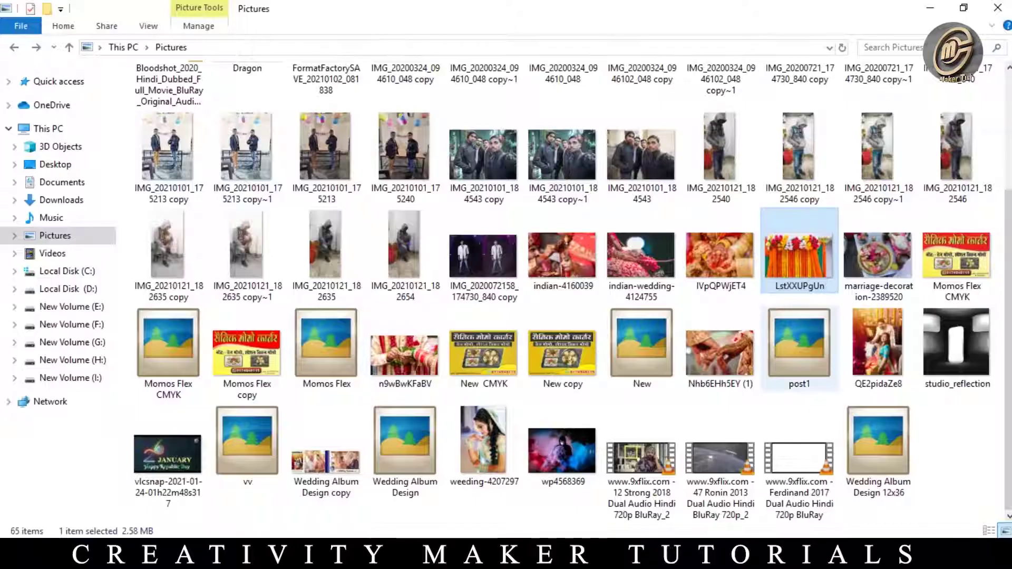
# - Place the flower photo over the banner's right side, just above the gradient layer
pyautogui.moveTo(799, 255)
pyautogui.mouseDown()
pyautogui.moveTo(528, 519)
pyautogui.moveTo(415, 310)
pyautogui.mouseUp()
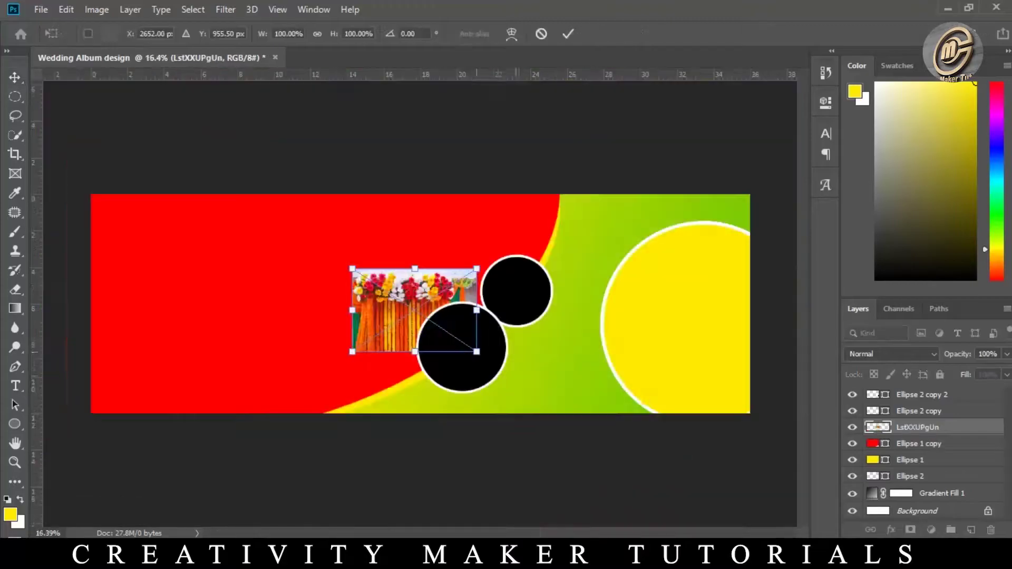
pyautogui.moveTo(476, 351)
pyautogui.mouseDown()
pyautogui.moveTo(758, 429)
pyautogui.moveTo(786, 447)
pyautogui.mouseUp()
pyautogui.moveTo(683, 315); pyautogui.dragTo(647, 315)
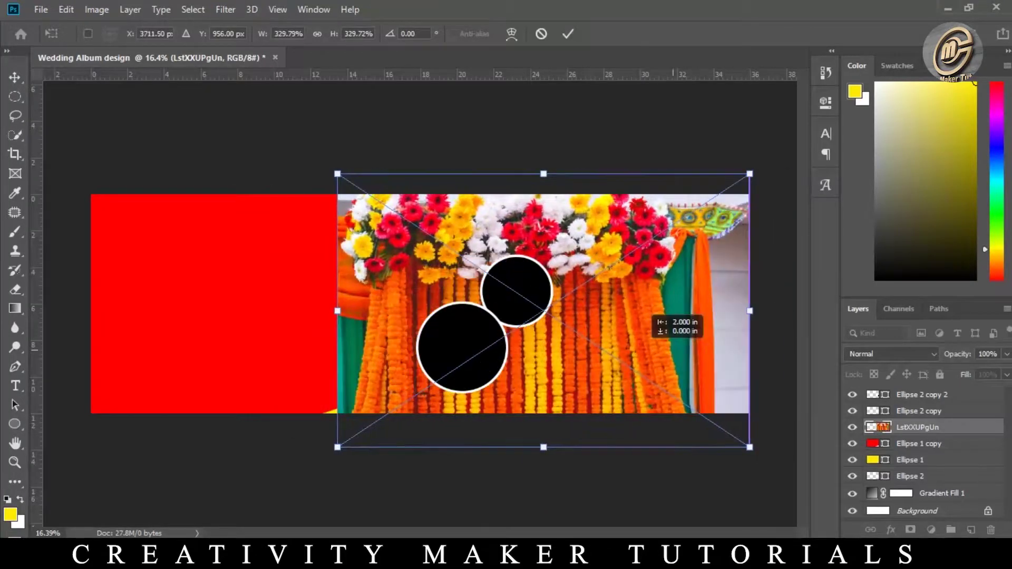
pyautogui.press('Return')
pyautogui.hotkey('ctrl', '[')
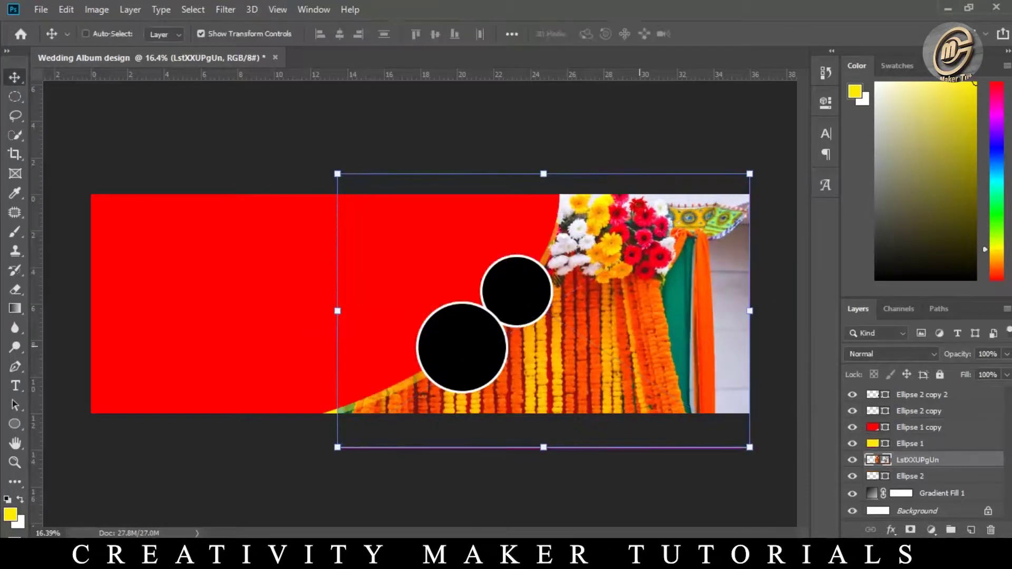
pyautogui.hotkey('ctrl', '[')
pyautogui.hotkey('ctrl', '[')
pyautogui.hotkey('ctrl', '[')
pyautogui.hotkey('ctrl', ']')
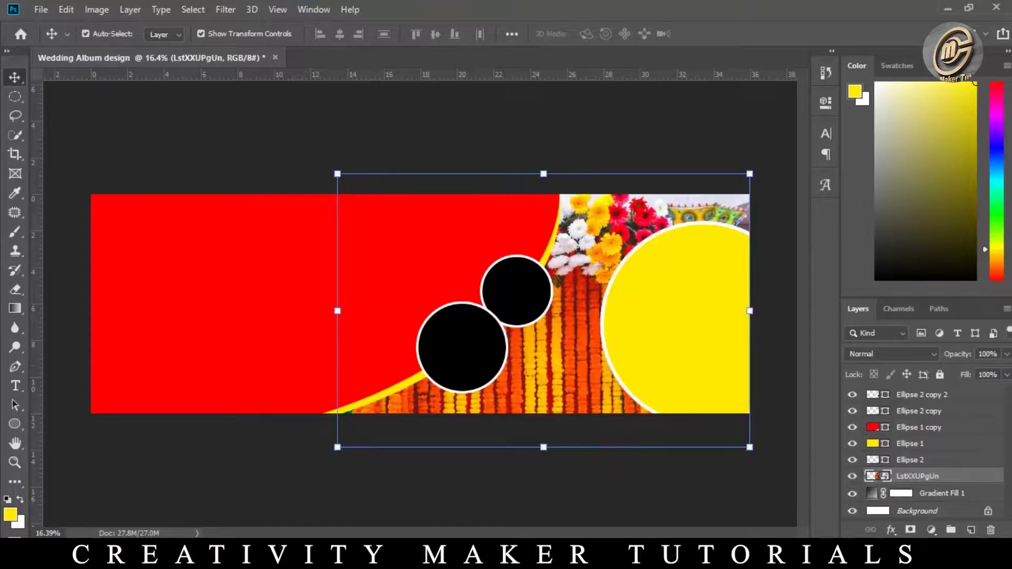
# - Set the flower photo to 23% opacity and apply a Gaussian Blur
pyautogui.press('2')
pyautogui.press('3')
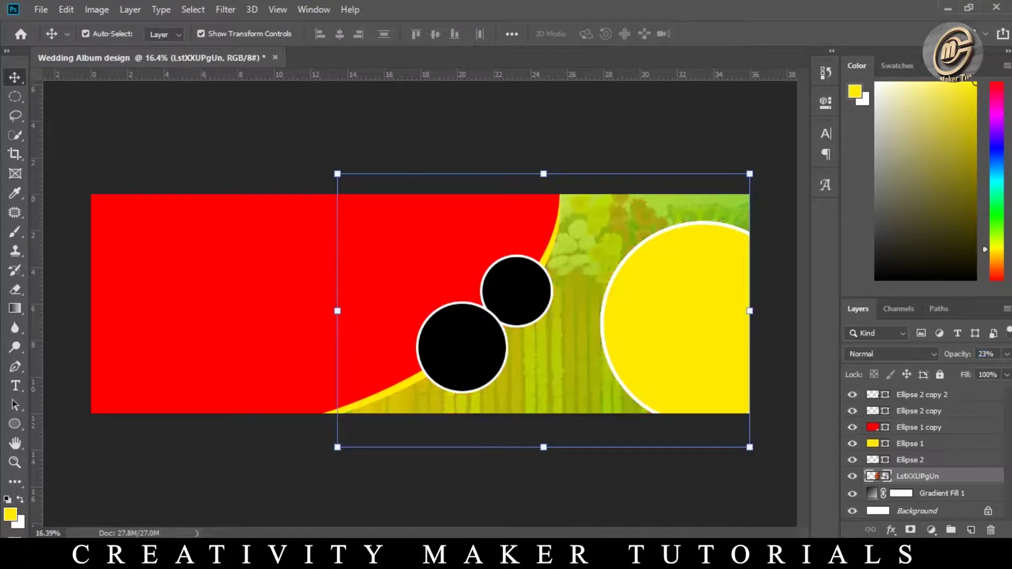
pyautogui.click(225, 10)
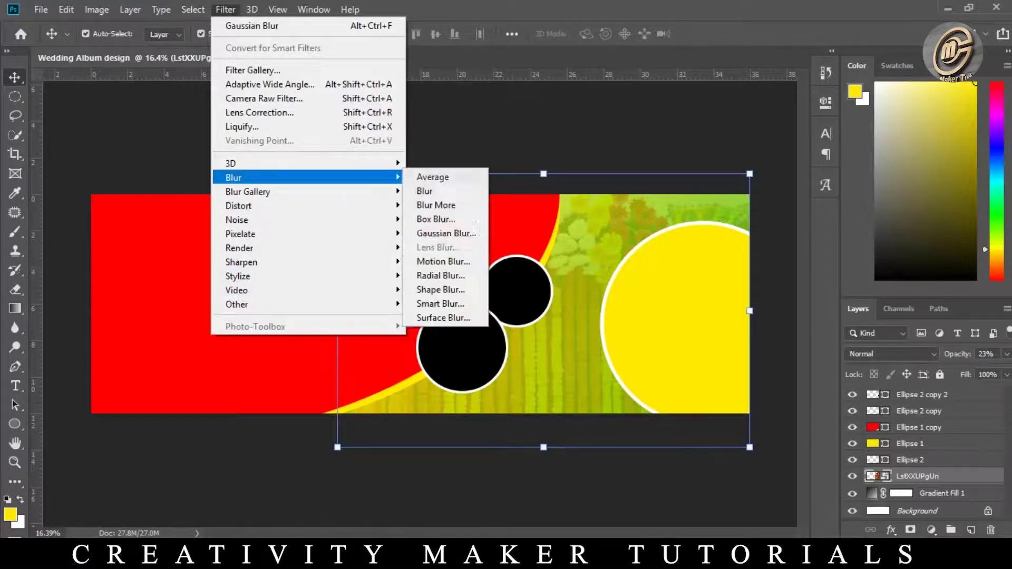
pyautogui.click(438, 232)
pyautogui.moveTo(632, 172); pyautogui.dragTo(765, 180)
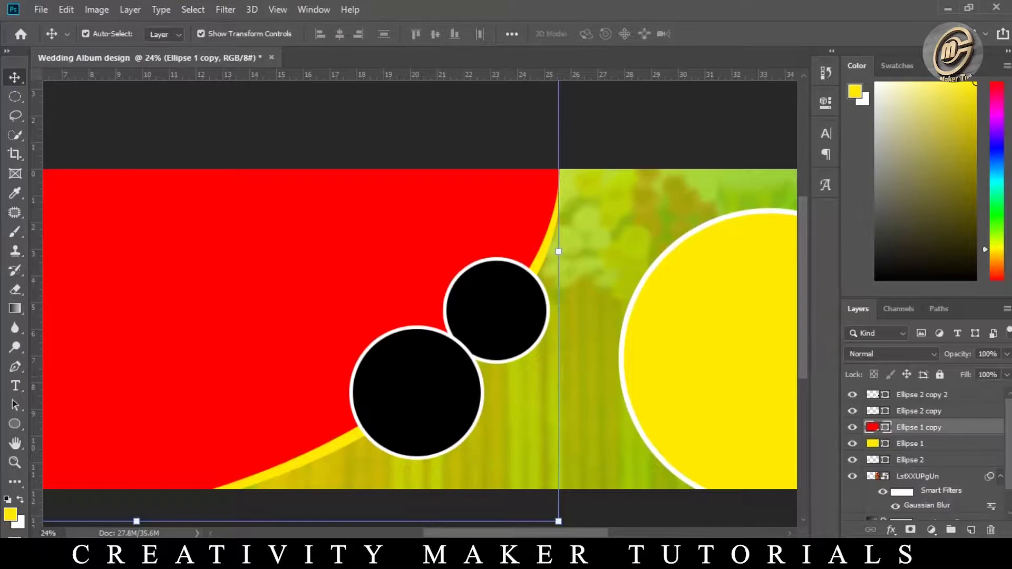
# - Give Ellipse 1 an Orange, Yellow, Orange gradient overlay
pyautogui.hotkey('alt', '[')
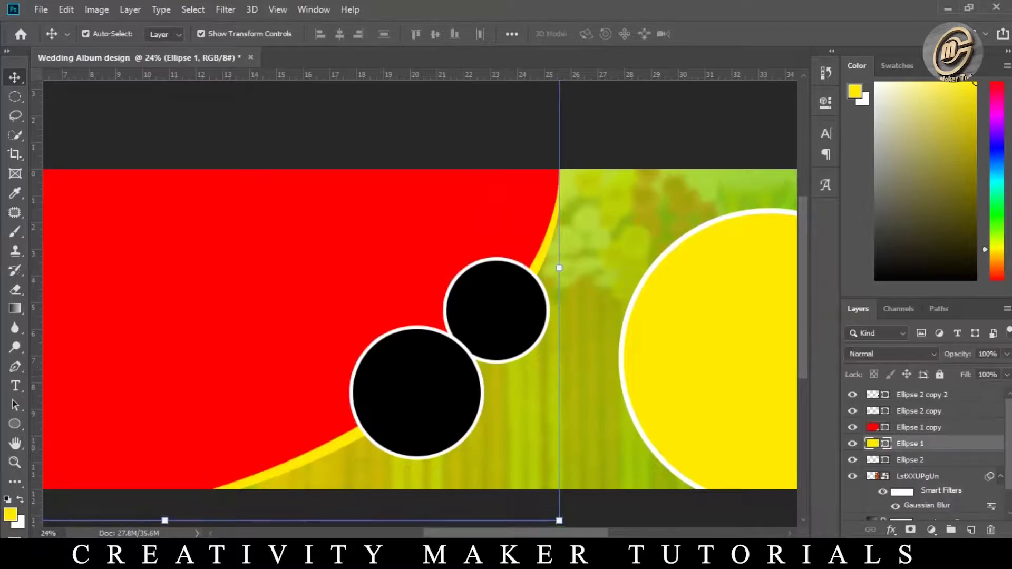
pyautogui.doubleClick(959, 443)
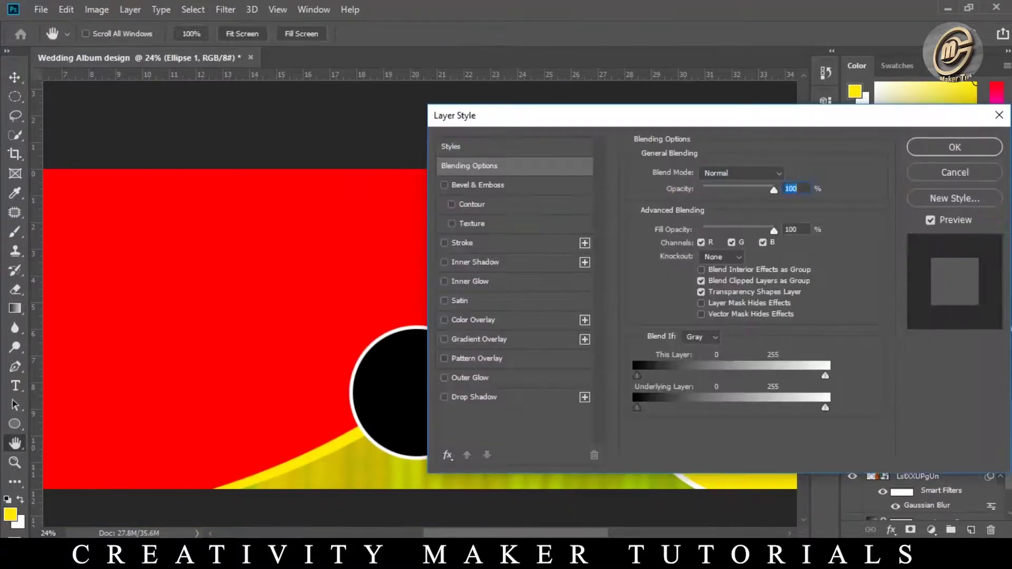
pyautogui.click(478, 339)
pyautogui.moveTo(614, 115); pyautogui.dragTo(742, 63)
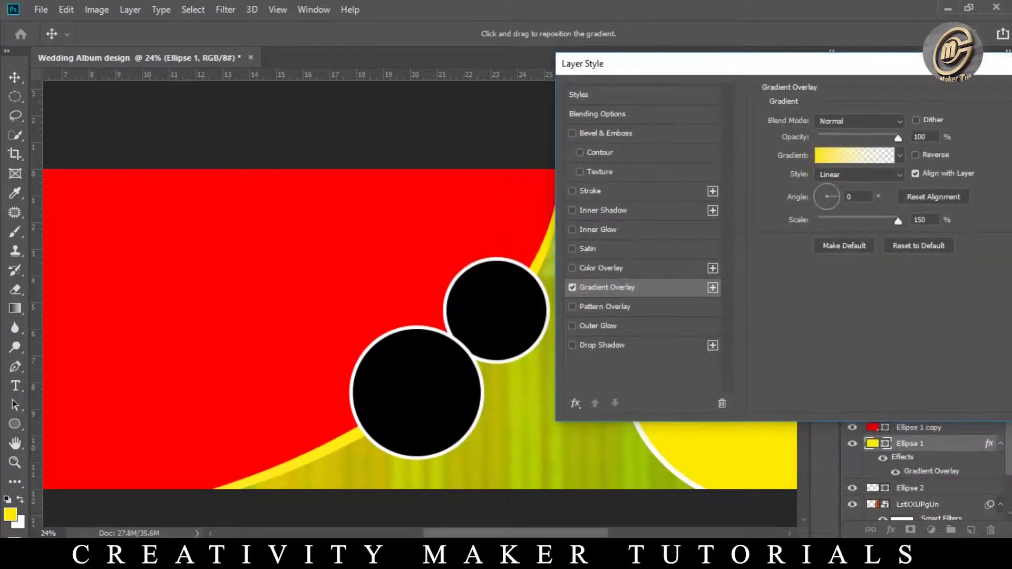
pyautogui.click(854, 155)
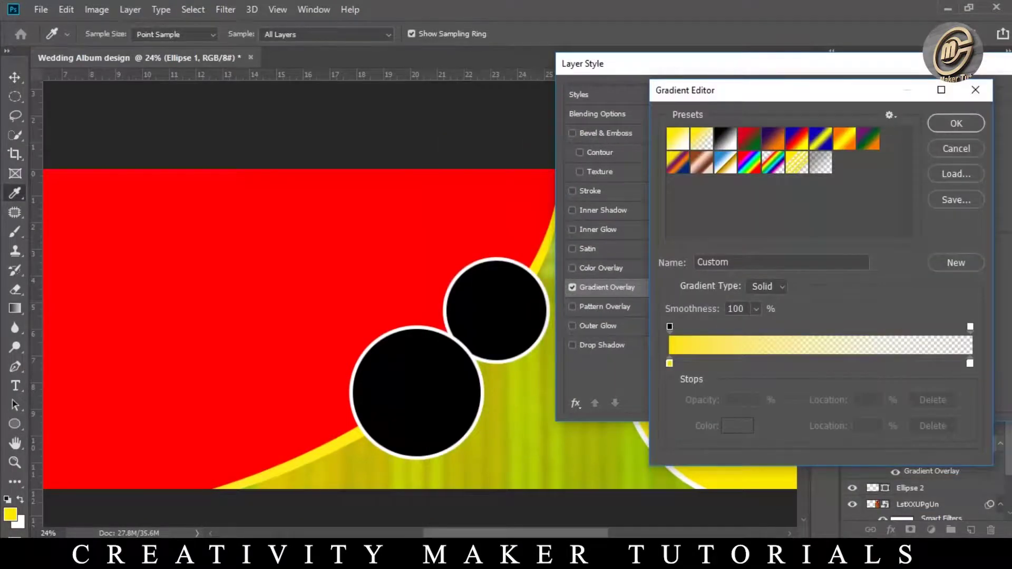
pyautogui.click(844, 138)
pyautogui.press('Return')
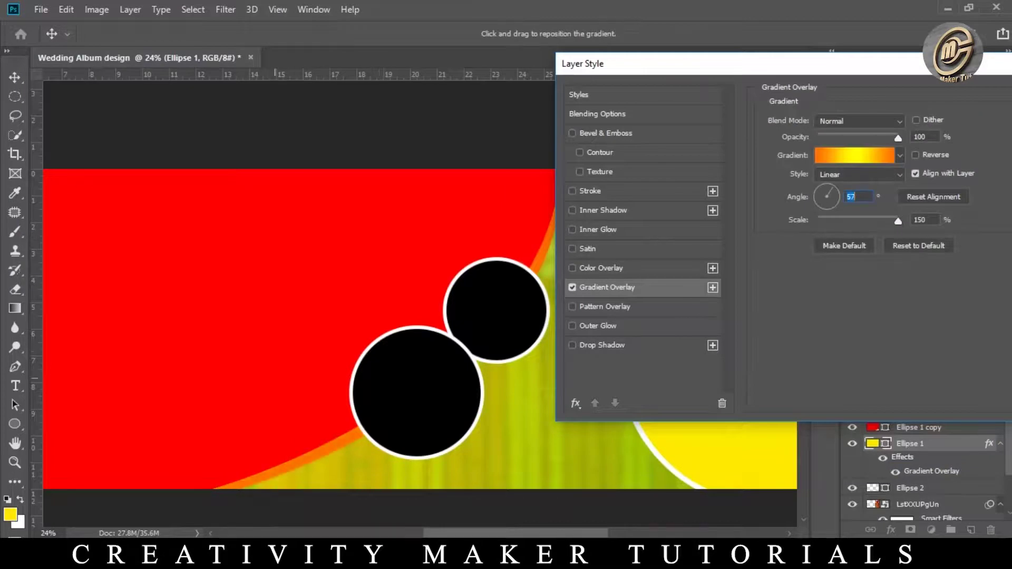
# - Change the overlay angle and switch to a yellow-to-transparent gradient
pyautogui.write('-58')
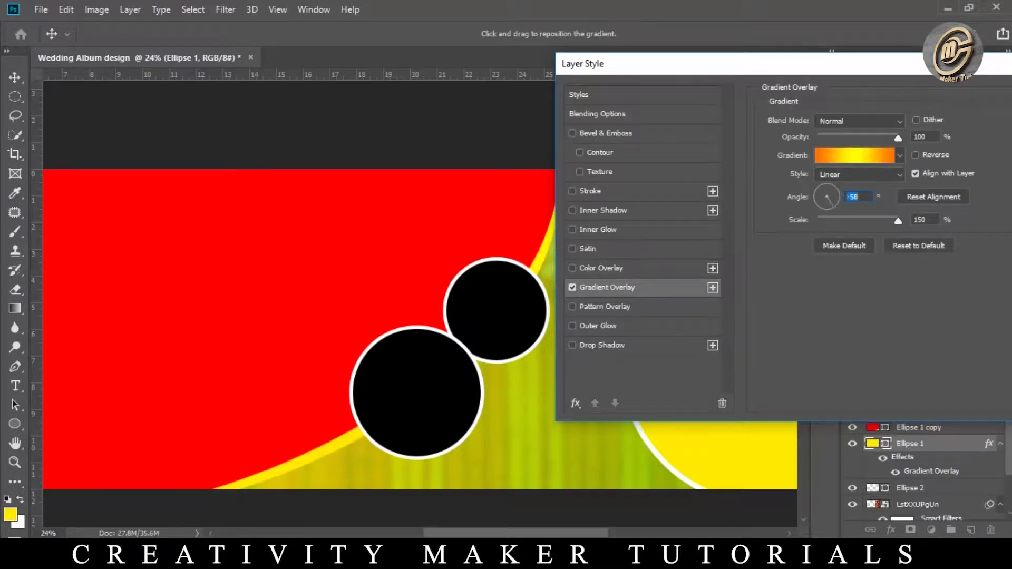
pyautogui.write('32')
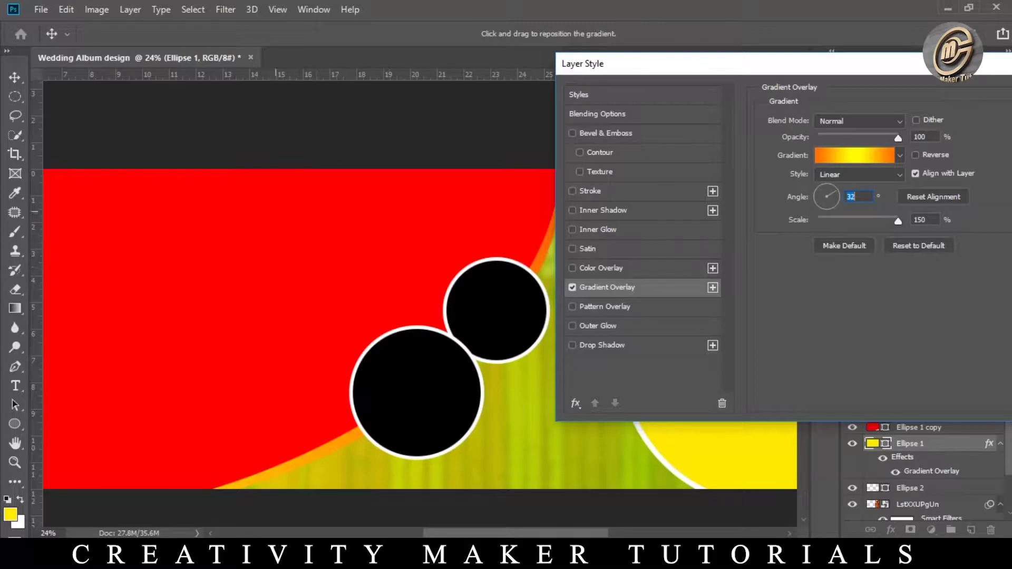
pyautogui.moveTo(738, 63); pyautogui.dragTo(524, 90)
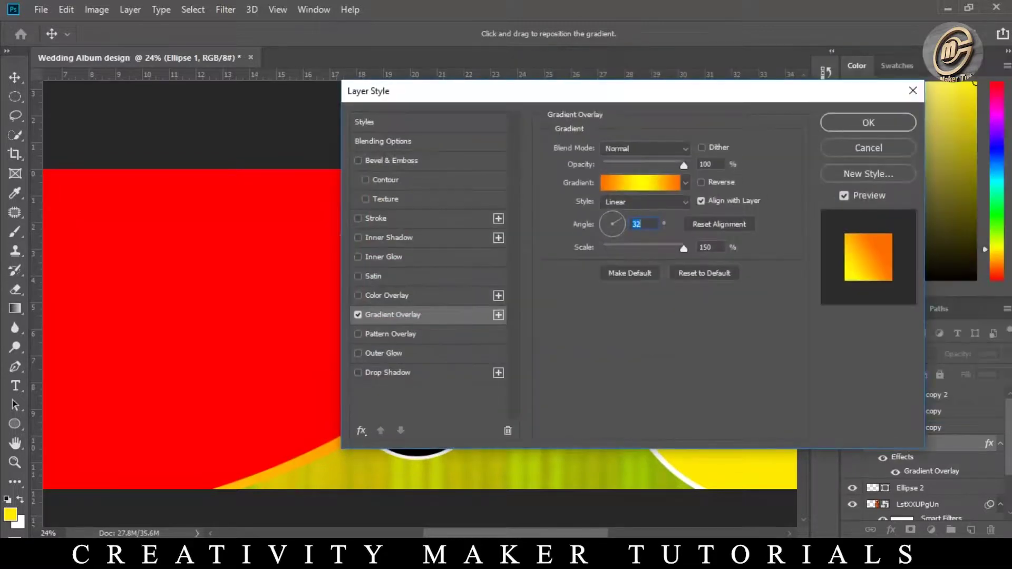
pyautogui.click(640, 183)
pyautogui.click(701, 138)
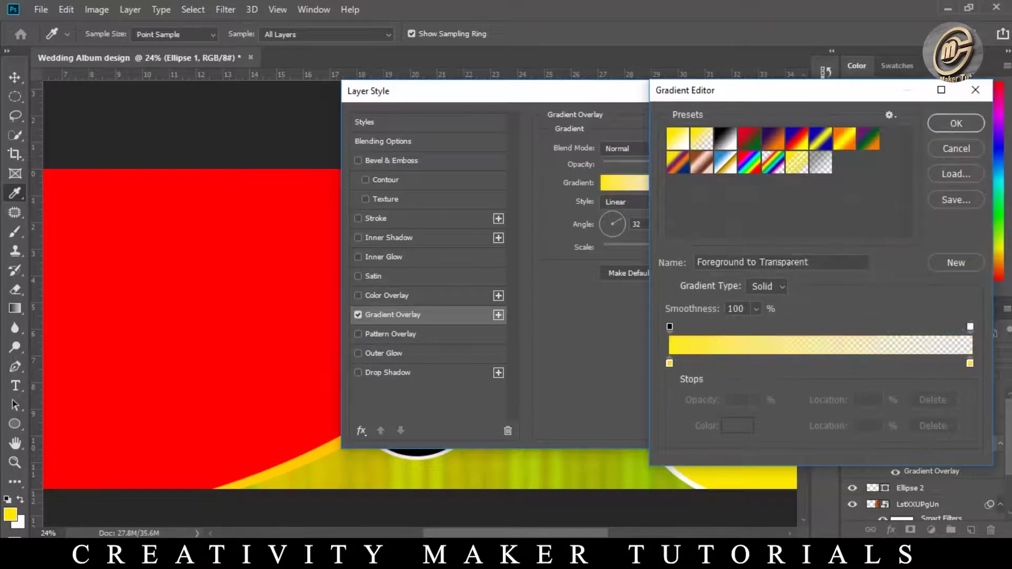
pyautogui.click(701, 138)
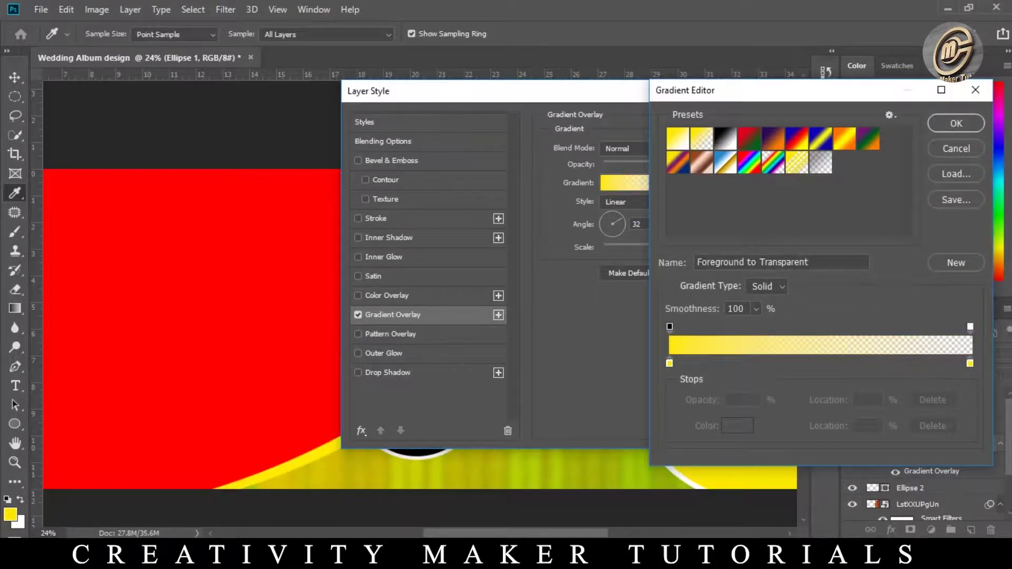
pyautogui.press('Return')
pyautogui.press('Return')
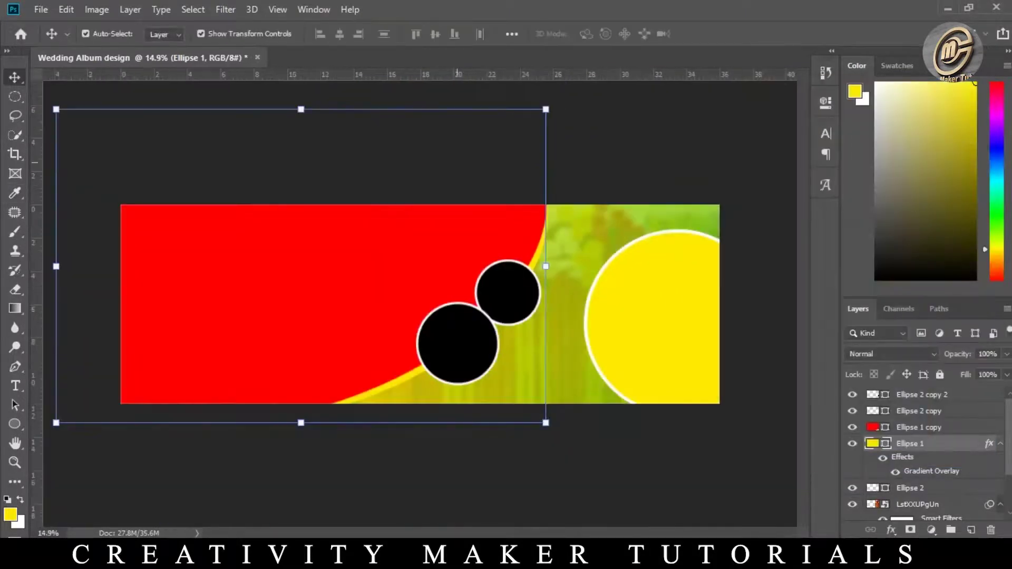
# - Place the indian-4160039 couple photo above the red Ellipse 1 copy
pyautogui.click(415, 305)
pyautogui.scroll(1, 416, 305)
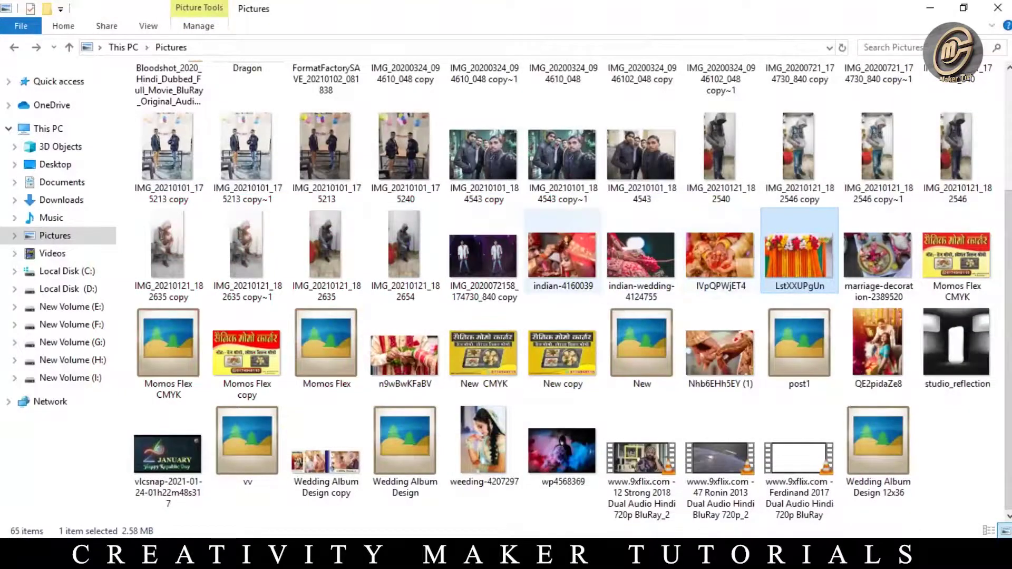
pyautogui.moveTo(562, 256)
pyautogui.mouseDown()
pyautogui.moveTo(534, 527)
pyautogui.moveTo(419, 304)
pyautogui.mouseUp()
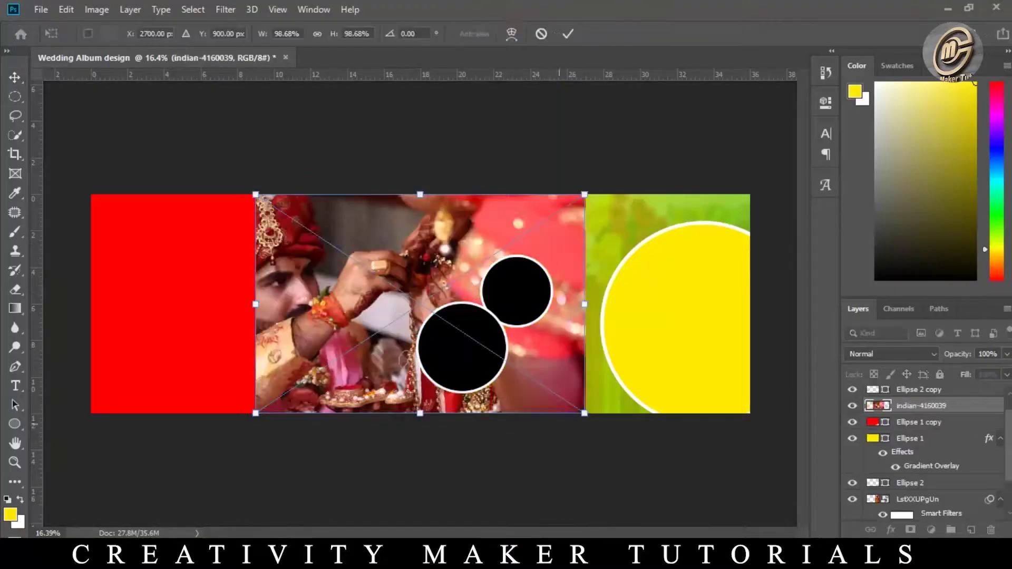
# - Enlarge the couple photo over the red panel and clip it to the red shape
pyautogui.moveTo(585, 413); pyautogui.dragTo(643, 452)
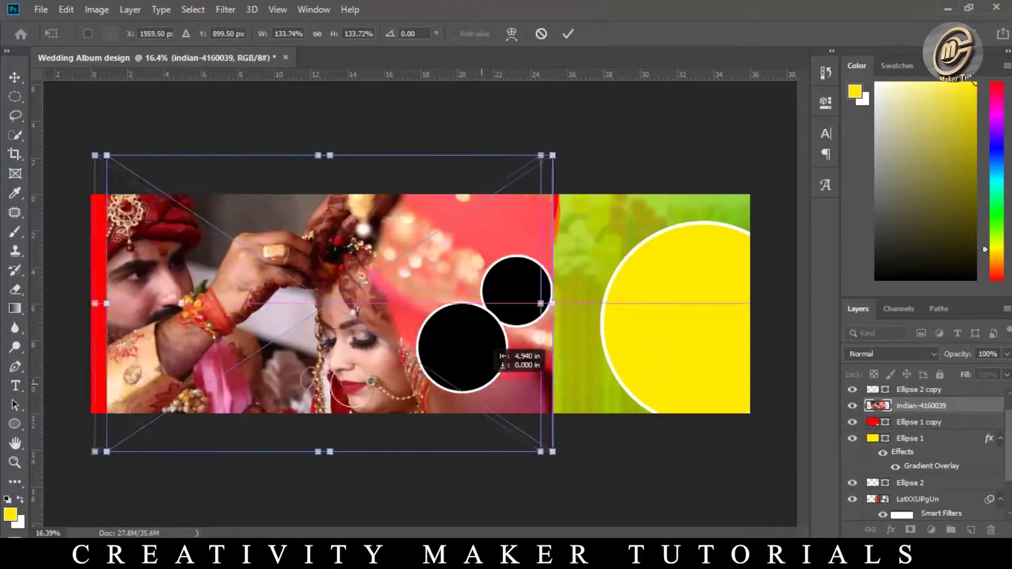
pyautogui.moveTo(628, 342); pyautogui.dragTo(522, 342)
pyautogui.moveTo(536, 452); pyautogui.dragTo(558, 467)
pyautogui.press('Return')
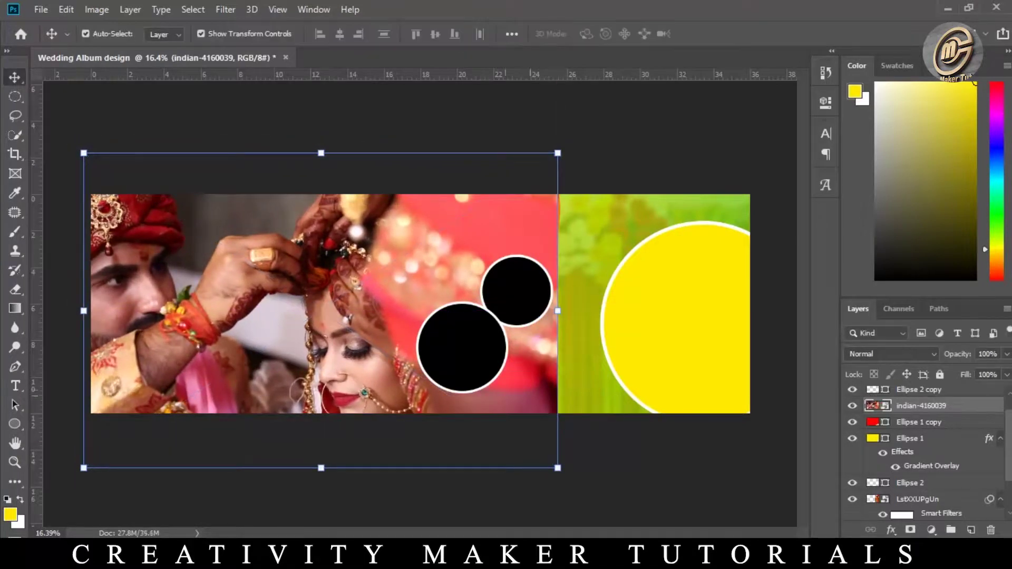
pyautogui.rightClick(959, 405)
pyautogui.click(811, 322)
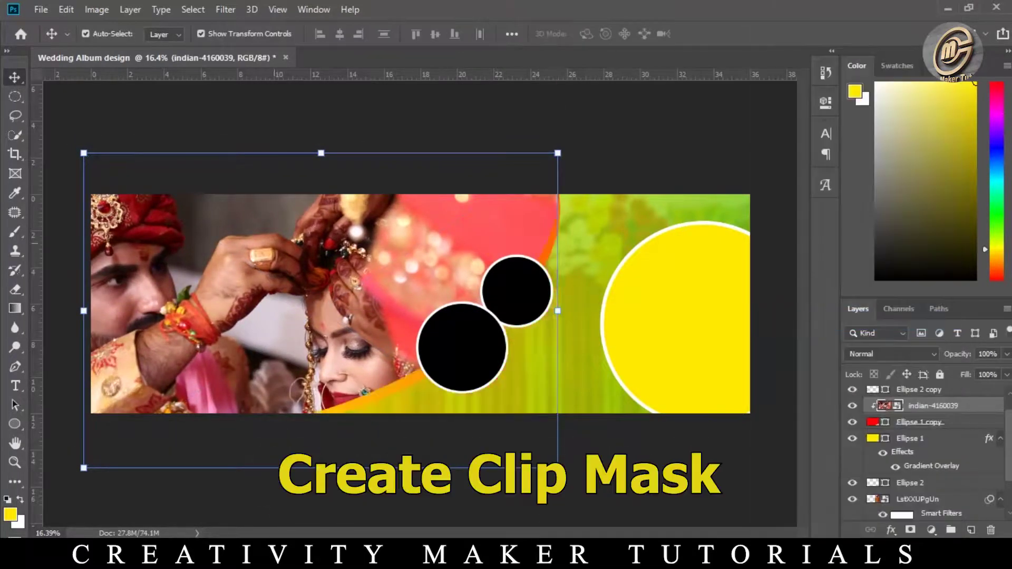
# - Brighten the photo with a raised Curves midtone and shift it up within the shape
pyautogui.hotkey('ctrl', 'm')
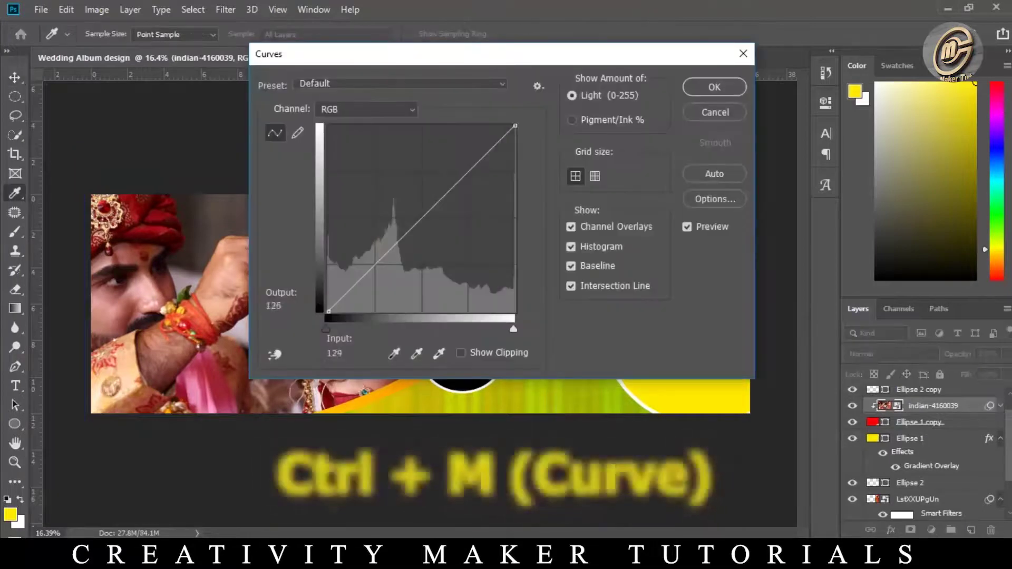
pyautogui.moveTo(416, 224); pyautogui.dragTo(416, 209)
pyautogui.click(714, 87)
pyautogui.press('v')
pyautogui.keyDown('alt'); pyautogui.scroll(3, 422, 306); pyautogui.keyUp('alt')
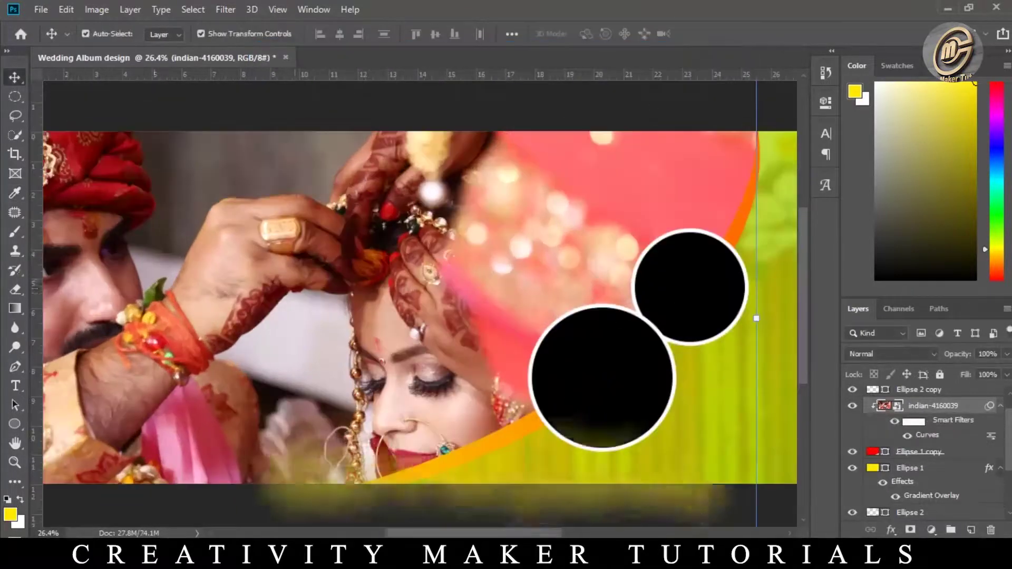
pyautogui.moveTo(396, 248); pyautogui.dragTo(396, 200)
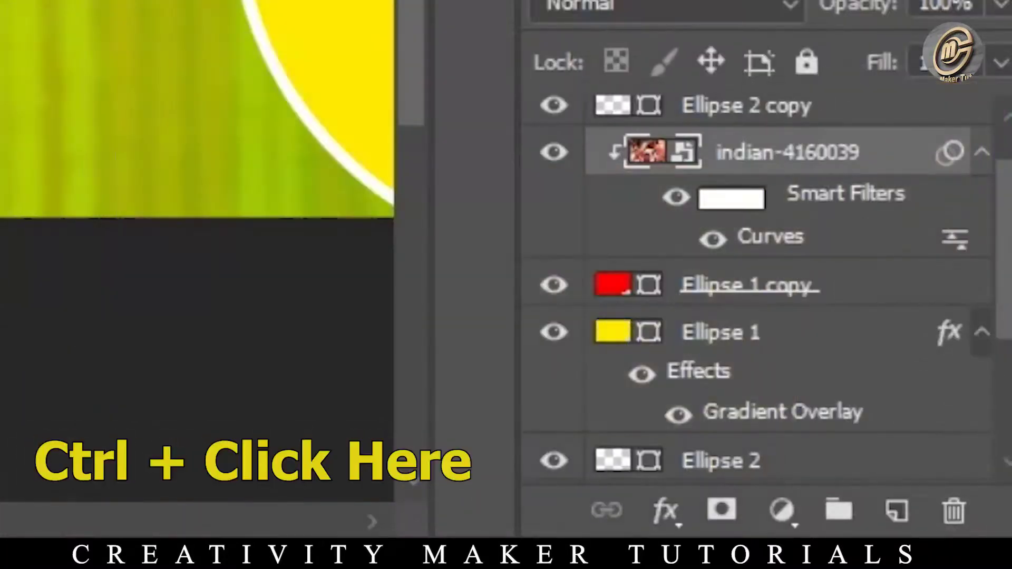
# - Delete the photo outside a 200 px feathered, inverted shape selection, then recolour the red shape
pyautogui.keyDown('ctrl'); pyautogui.click(611, 285); pyautogui.keyUp('ctrl')
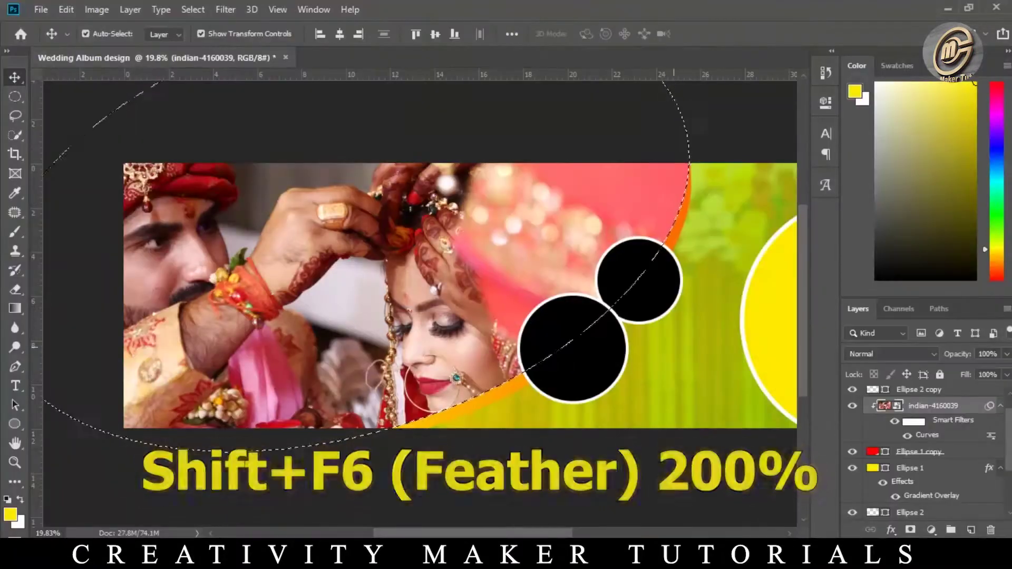
pyautogui.hotkey('shift', 'F6')
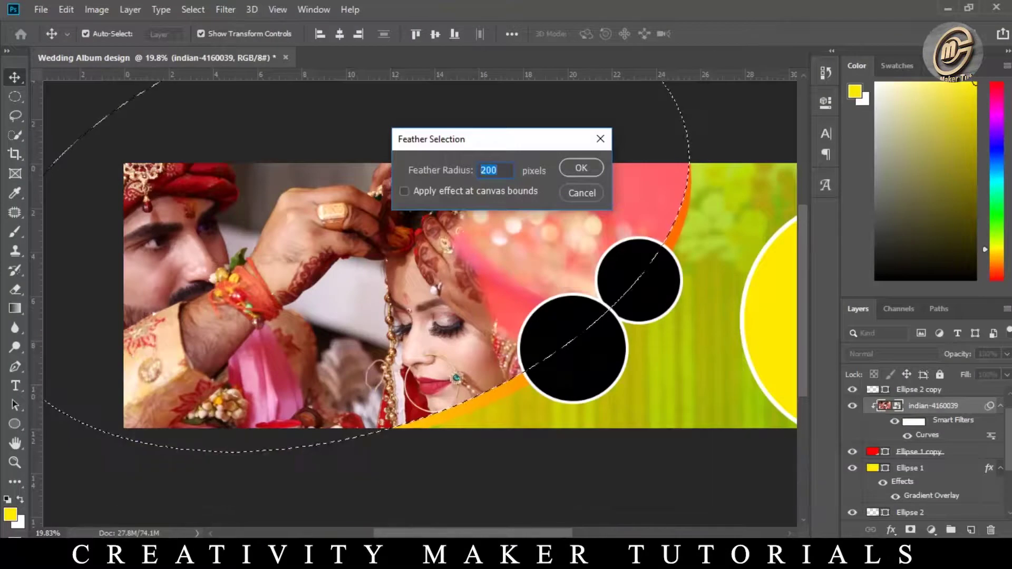
pyautogui.press('Return')
pyautogui.hotkey('shift', 'F7')
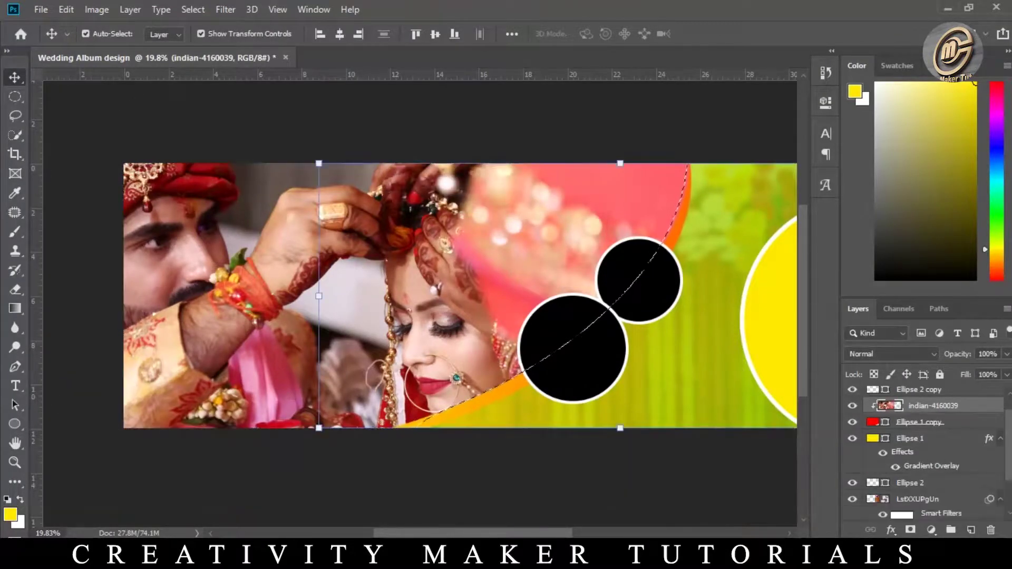
pyautogui.press('Delete')
pyautogui.hotkey('ctrl', 'd')
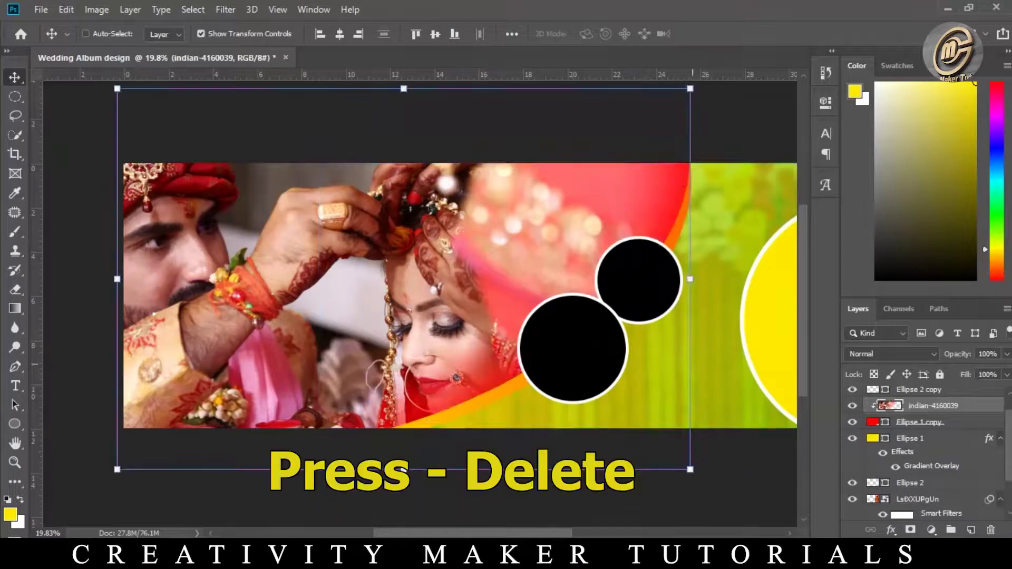
pyautogui.doubleClick(872, 421)
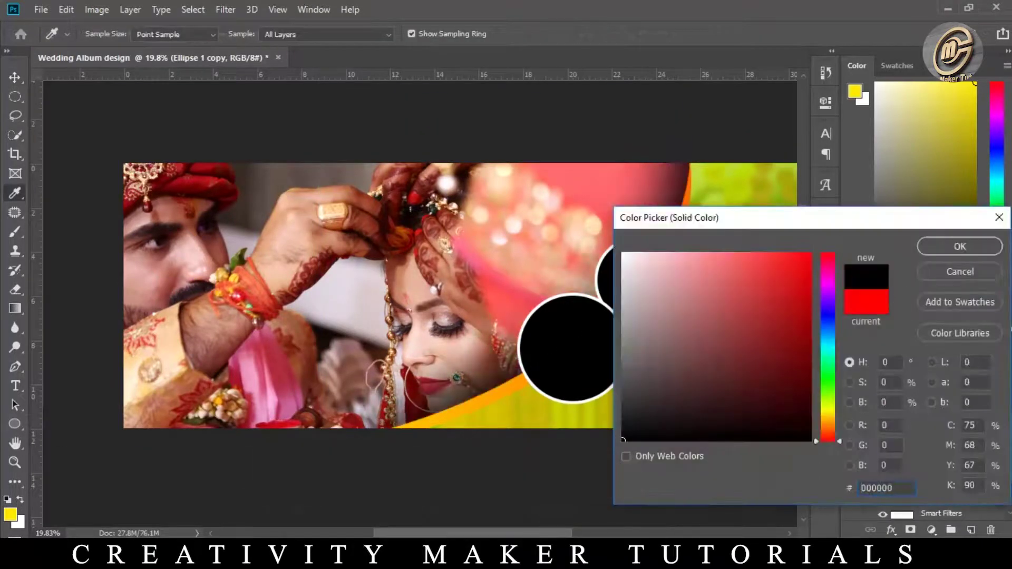
# - Make the red shape black and add a new empty layer above the couple photo
pyautogui.press('Return')
pyautogui.hotkey('alt', ']')
pyautogui.click(970, 530)
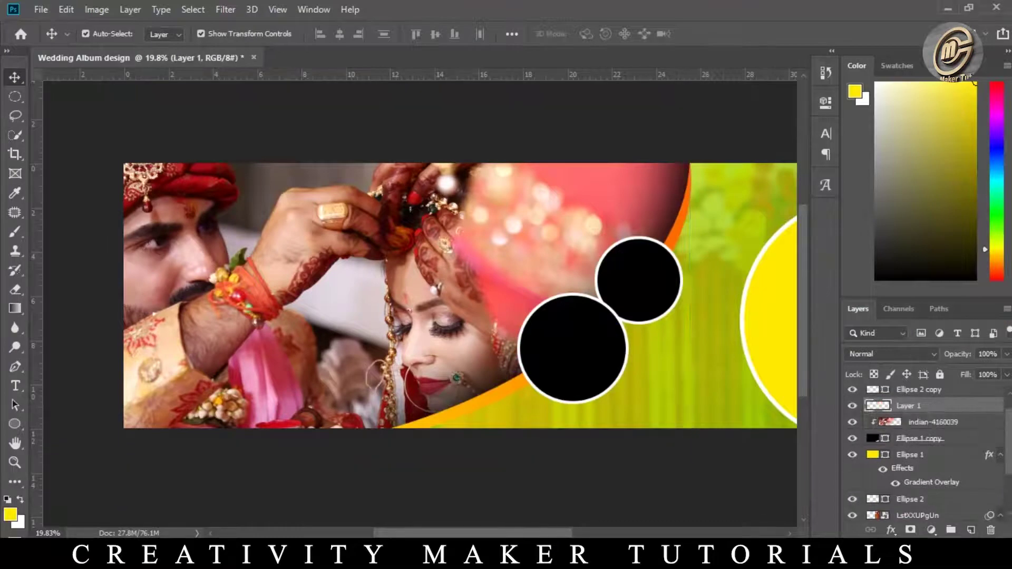
# - Fade the photo's bottom with a black-to-transparent gradient clipped to the couple photo
pyautogui.press('d')
pyautogui.press('g')
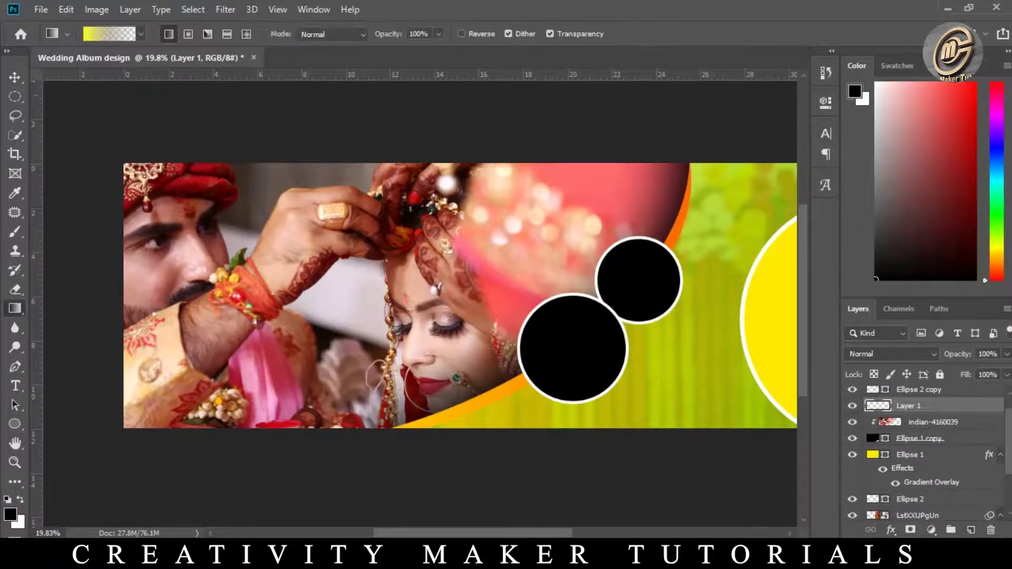
pyautogui.click(110, 34)
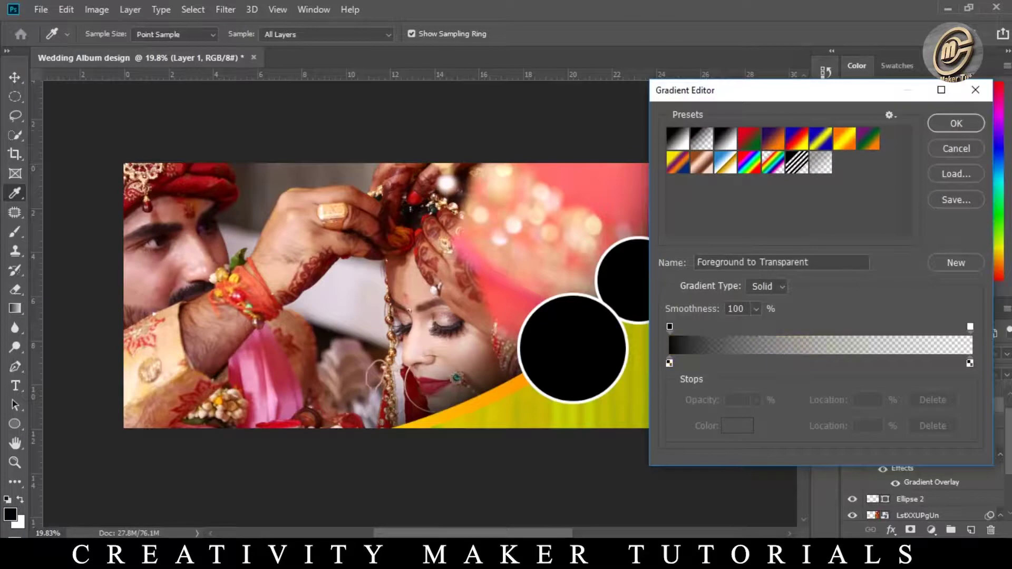
pyautogui.press('Return')
pyautogui.moveTo(230, 491); pyautogui.dragTo(229, 490)
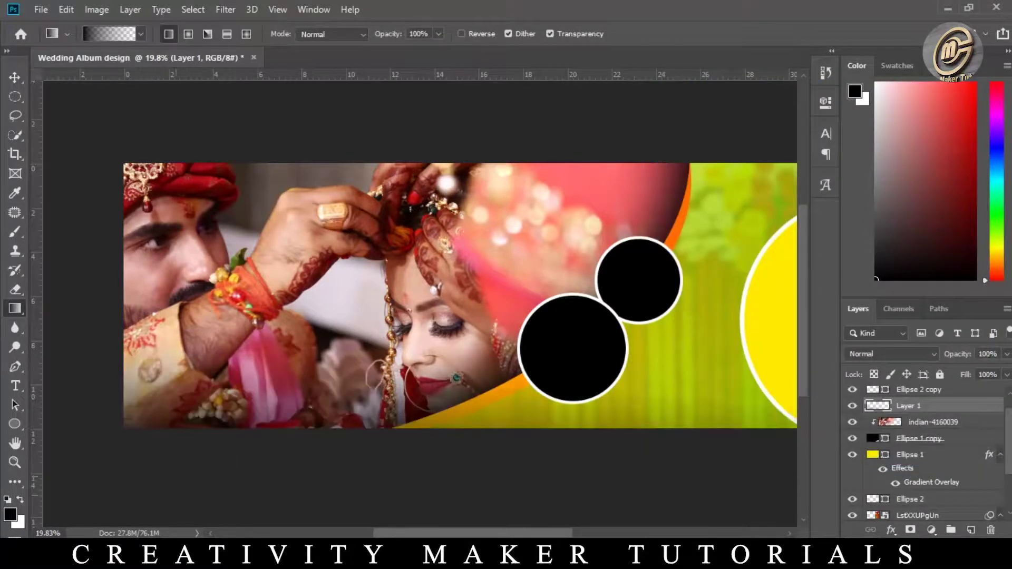
pyautogui.rightClick(967, 405)
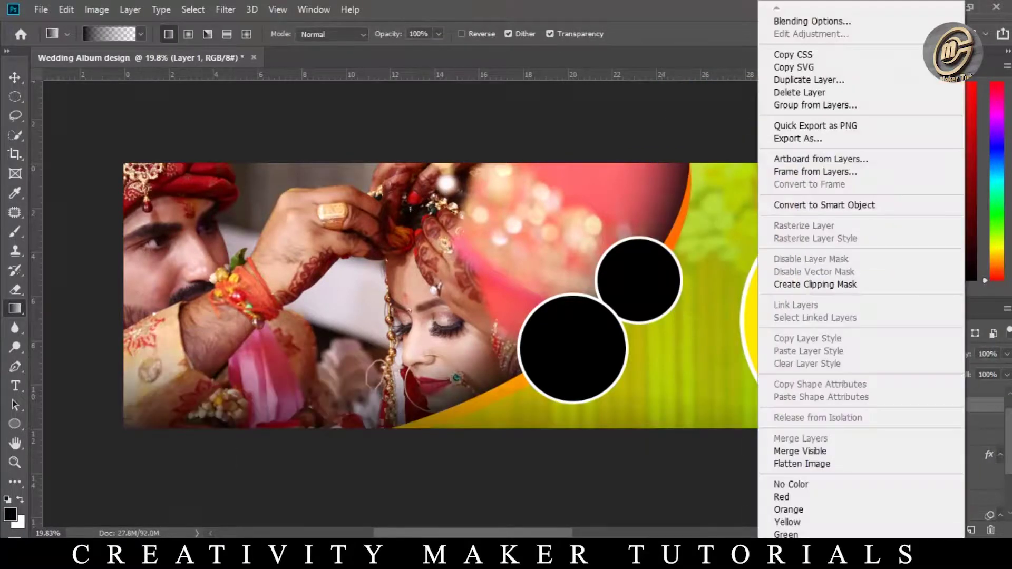
pyautogui.click(814, 284)
pyautogui.press('v')
pyautogui.hotkey('ctrl', '-')
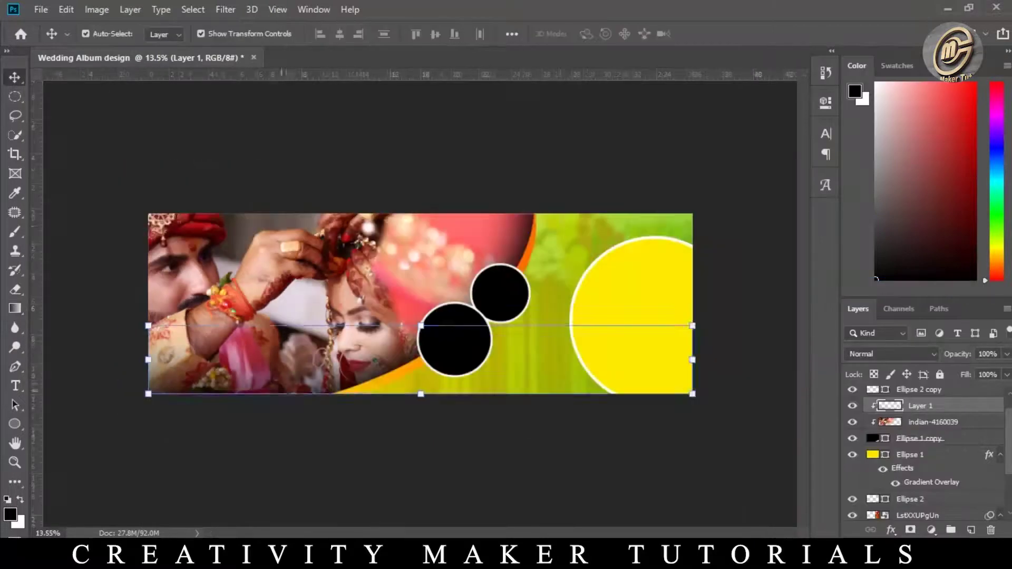
# - Reposition the Gradient Fill 1 yellow-green background and set its angle to about -68°
pyautogui.scroll(-2, 927, 454)
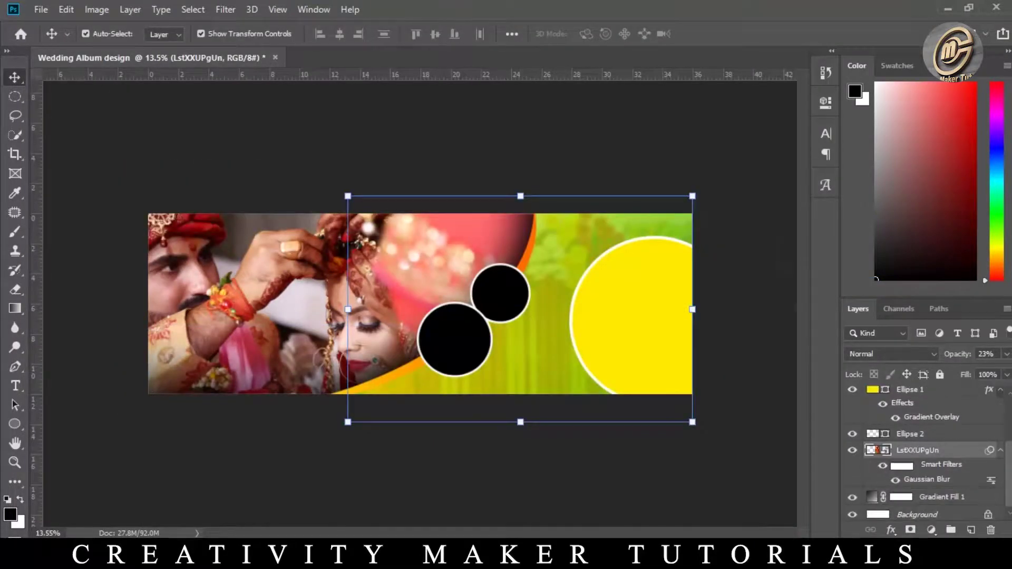
pyautogui.doubleClick(872, 496)
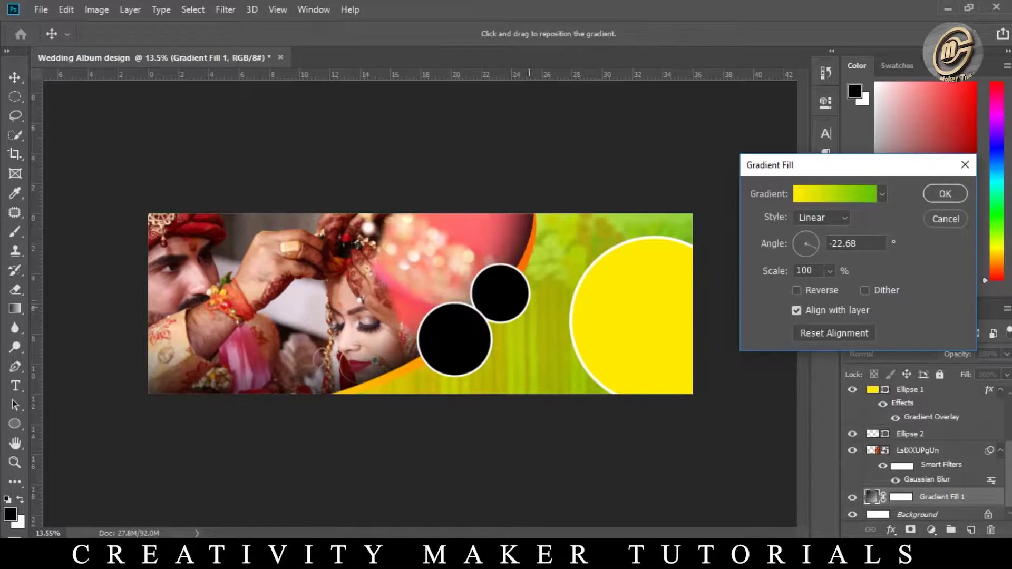
pyautogui.moveTo(528, 308); pyautogui.dragTo(314, 316)
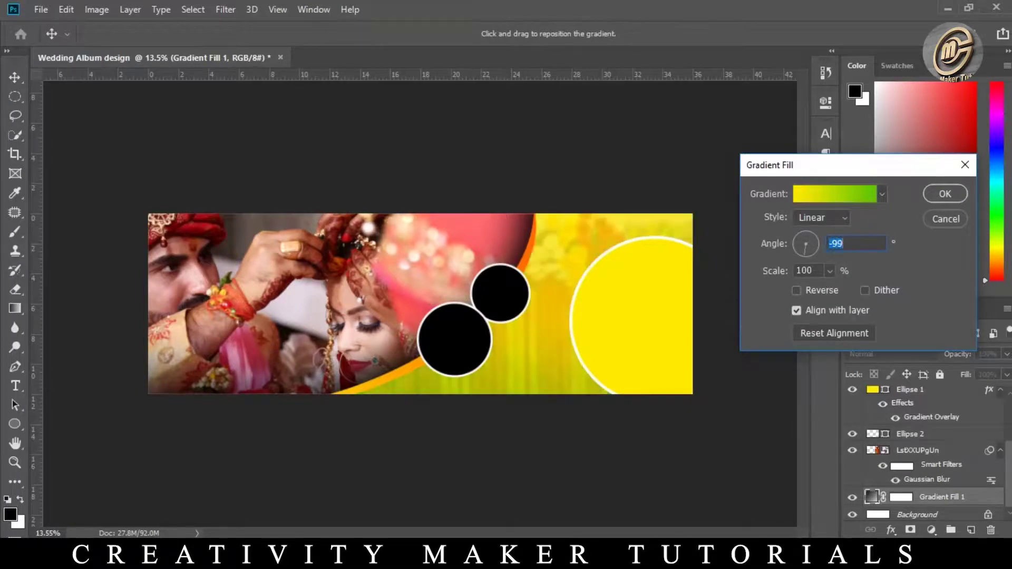
pyautogui.moveTo(803, 255); pyautogui.dragTo(814, 252)
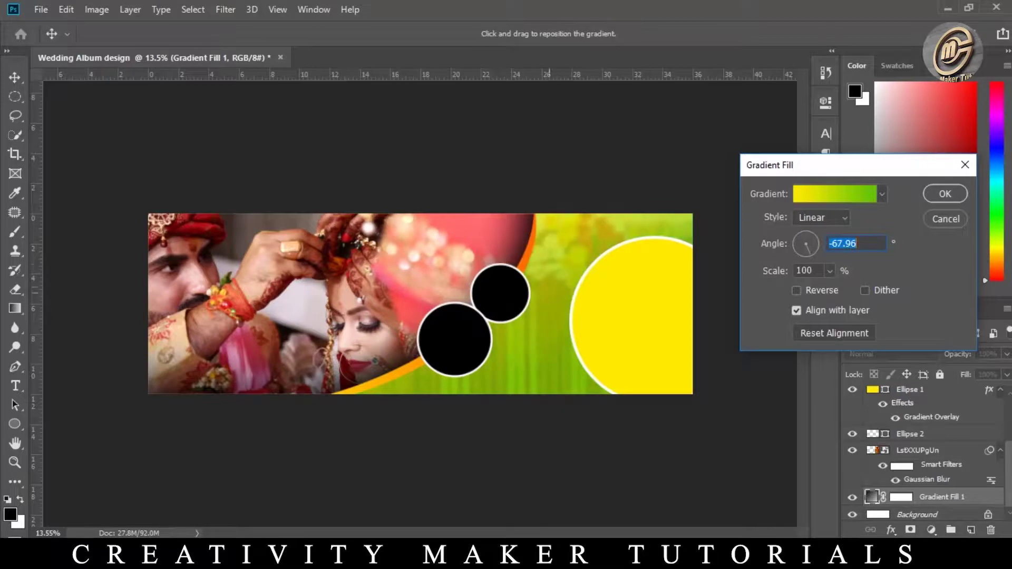
pyautogui.press('Return')
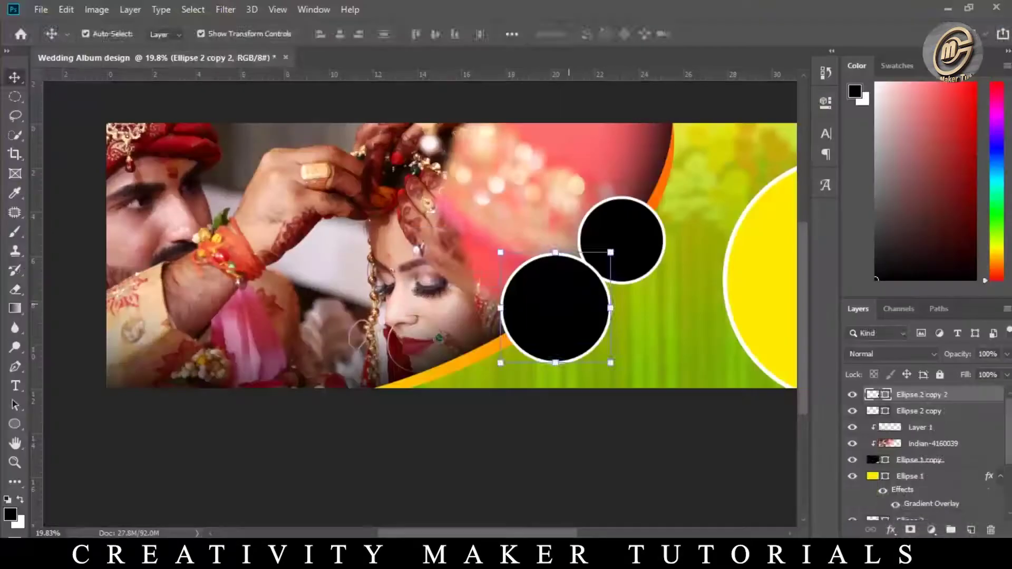
# - Place the feather-and-ring photo over the lower circle, clip it in, and enlarge it
pyautogui.moveTo(535, 253); pyautogui.dragTo(580, 281)
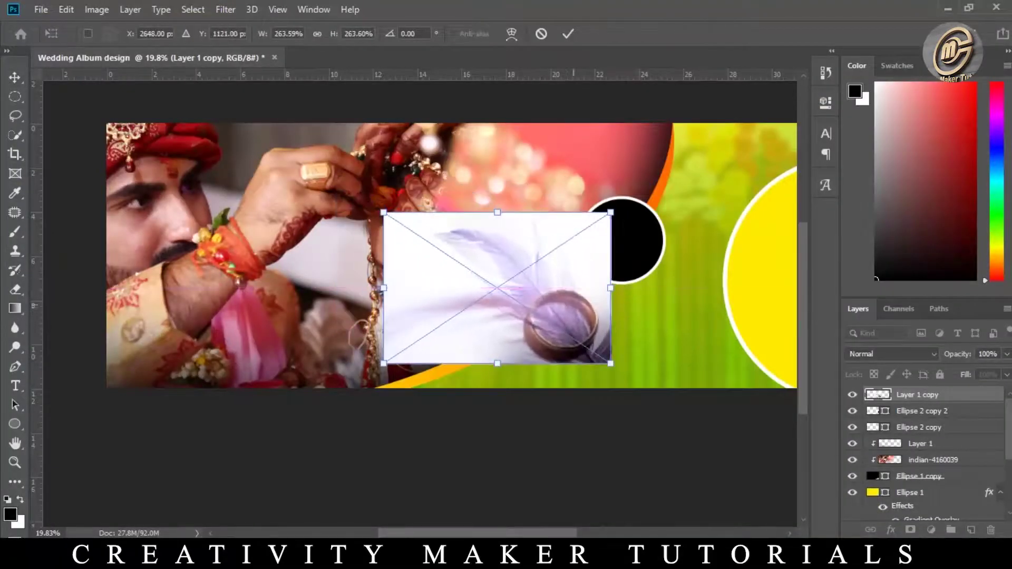
pyautogui.press('Return')
pyautogui.rightClick(949, 394)
pyautogui.click(825, 321)
pyautogui.scroll(2, 527, 290)
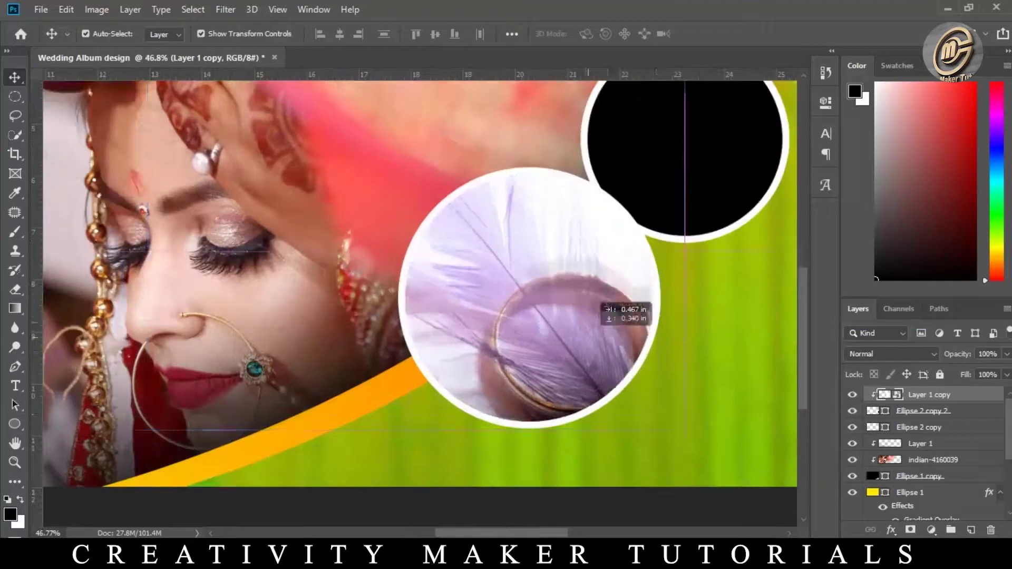
pyautogui.moveTo(606, 301); pyautogui.dragTo(614, 324)
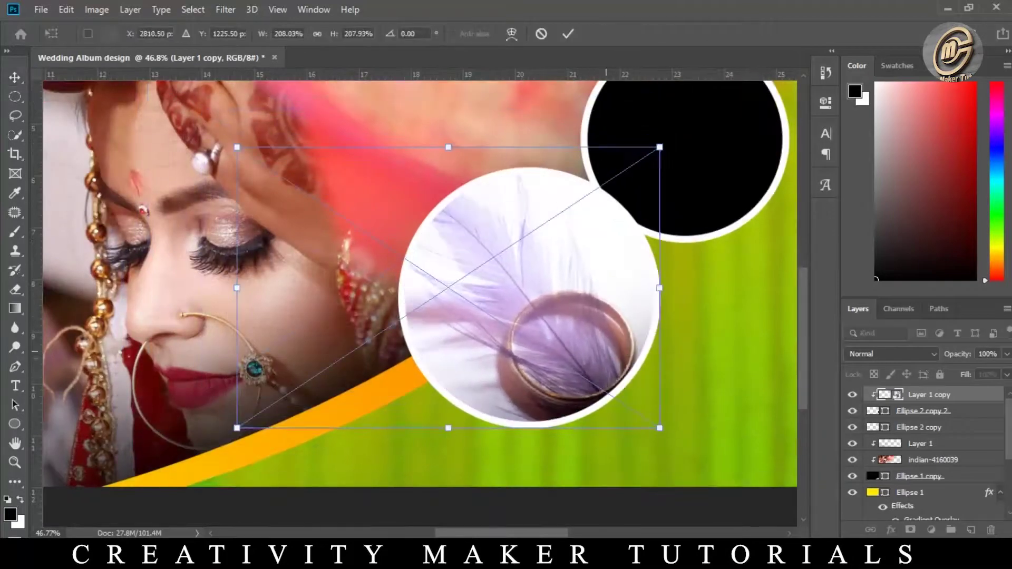
pyautogui.press('Return')
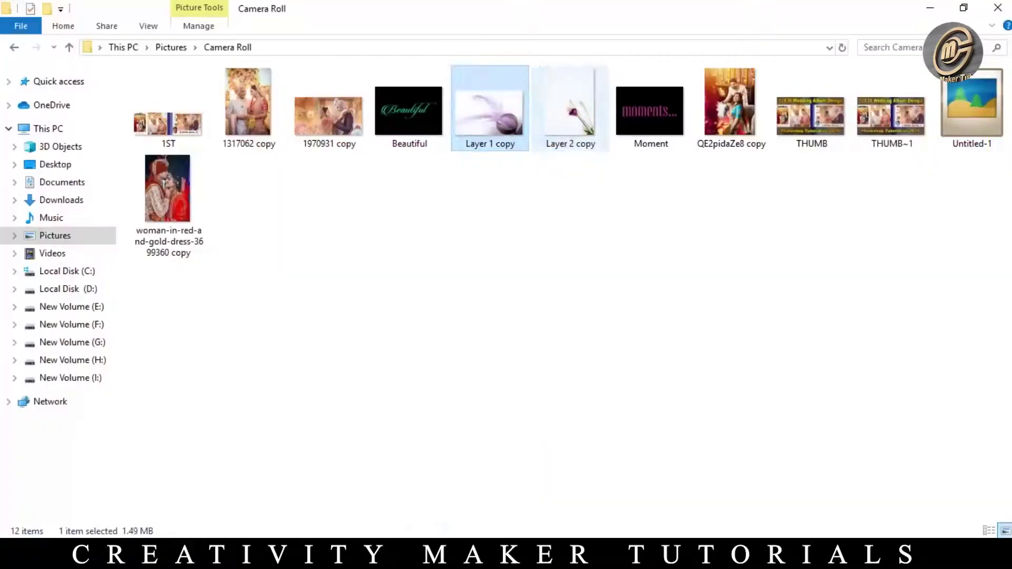
# - Bring in the purple flower photo, scale it over the upper circle, and clip it in
pyautogui.moveTo(570, 108); pyautogui.dragTo(553, 487)
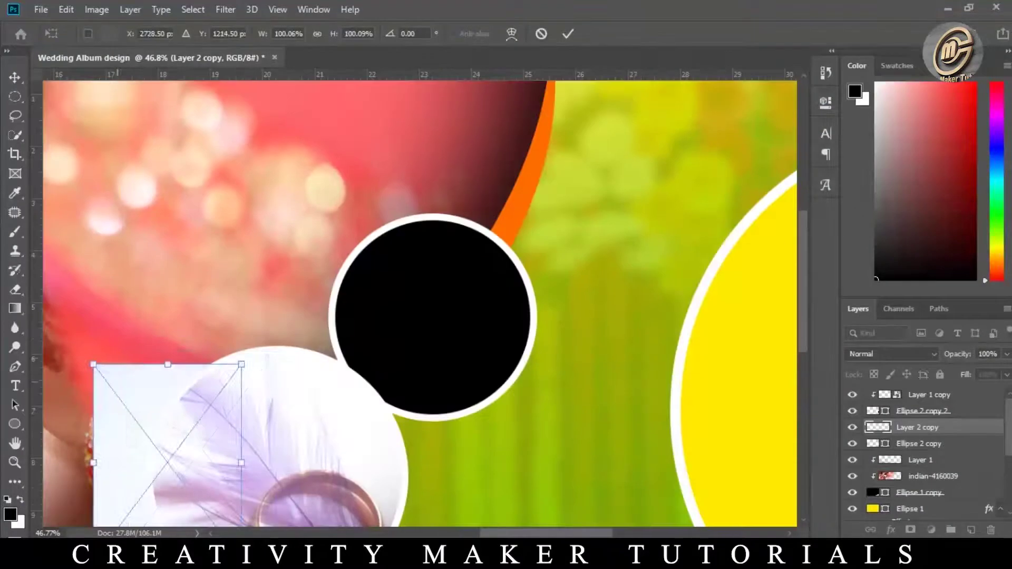
pyautogui.moveTo(174, 448); pyautogui.dragTo(424, 315)
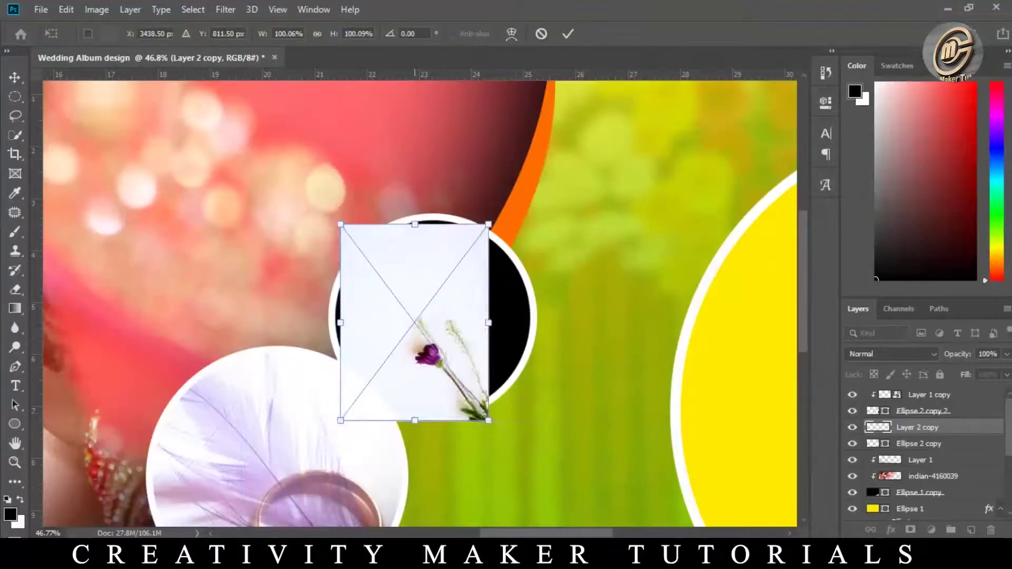
pyautogui.moveTo(488, 421); pyautogui.dragTo(535, 429)
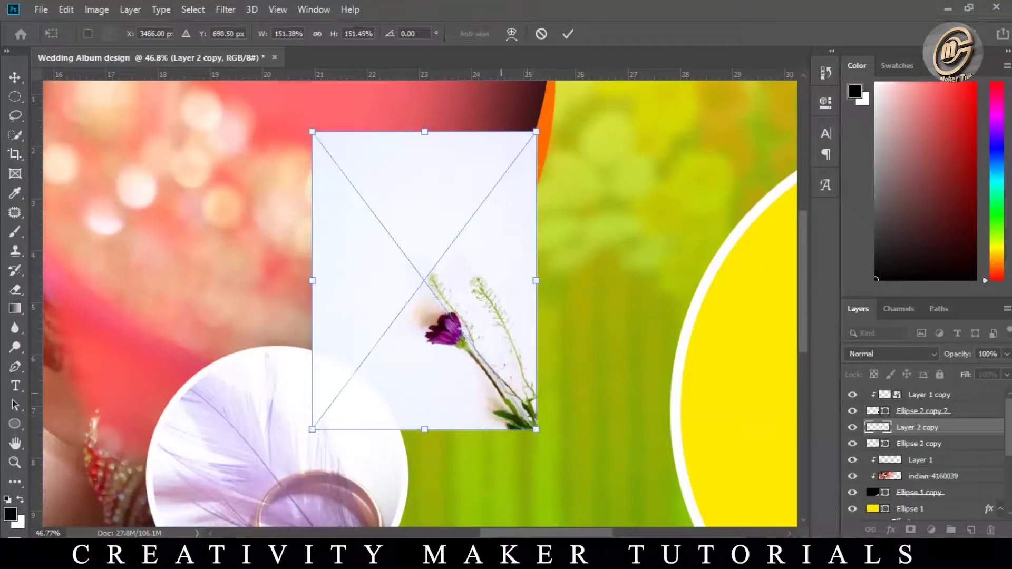
pyautogui.press('Return')
pyautogui.rightClick(917, 427)
pyautogui.click(840, 323)
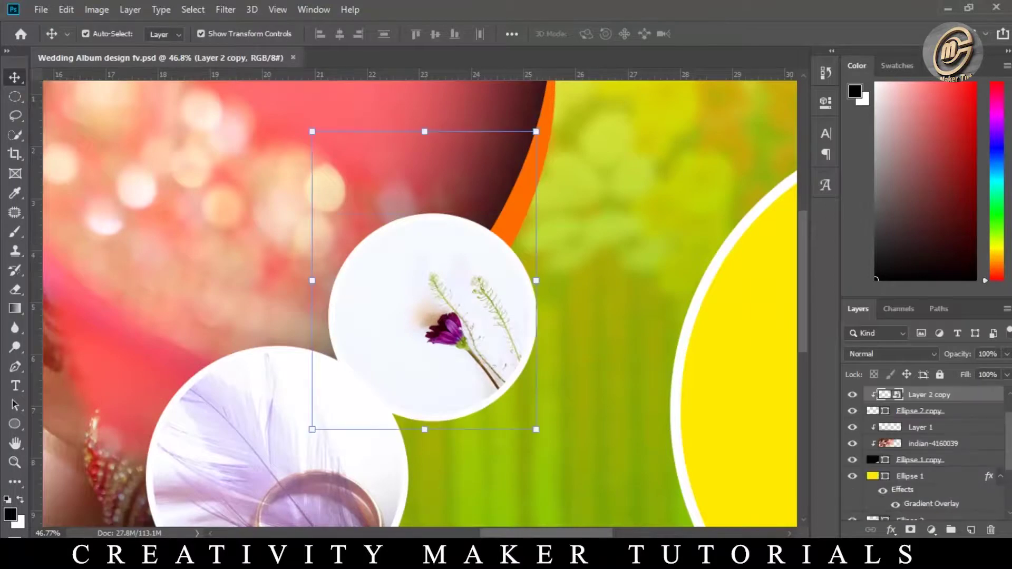
# - Add Bevel & Emboss to the flower circle with angle -49, altitude 74, maximum depth
pyautogui.doubleClick(959, 410)
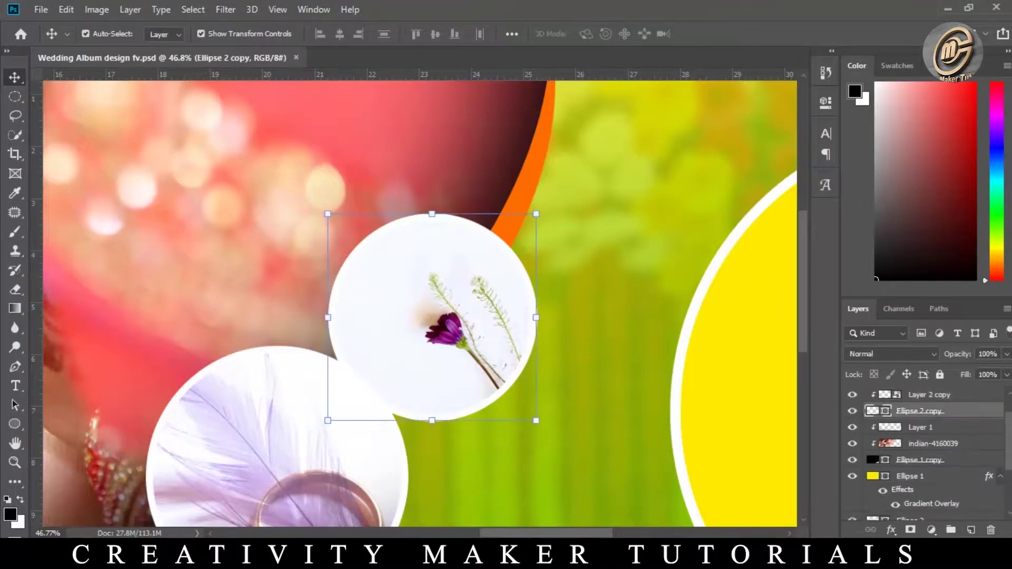
pyautogui.click(463, 242)
pyautogui.moveTo(661, 183); pyautogui.dragTo(698, 173)
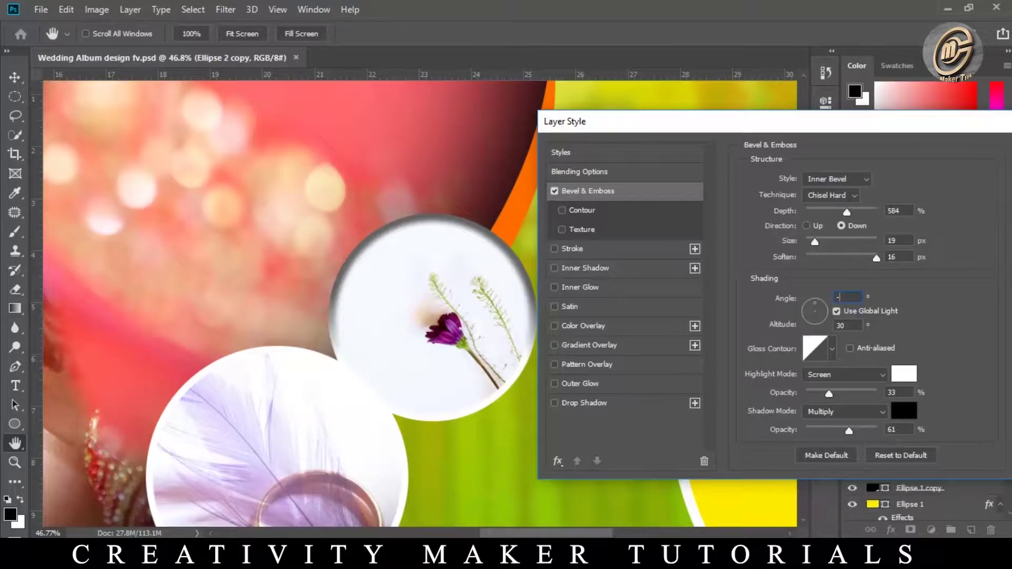
pyautogui.write('49')
pyautogui.press('Tab')
pyautogui.write('74')
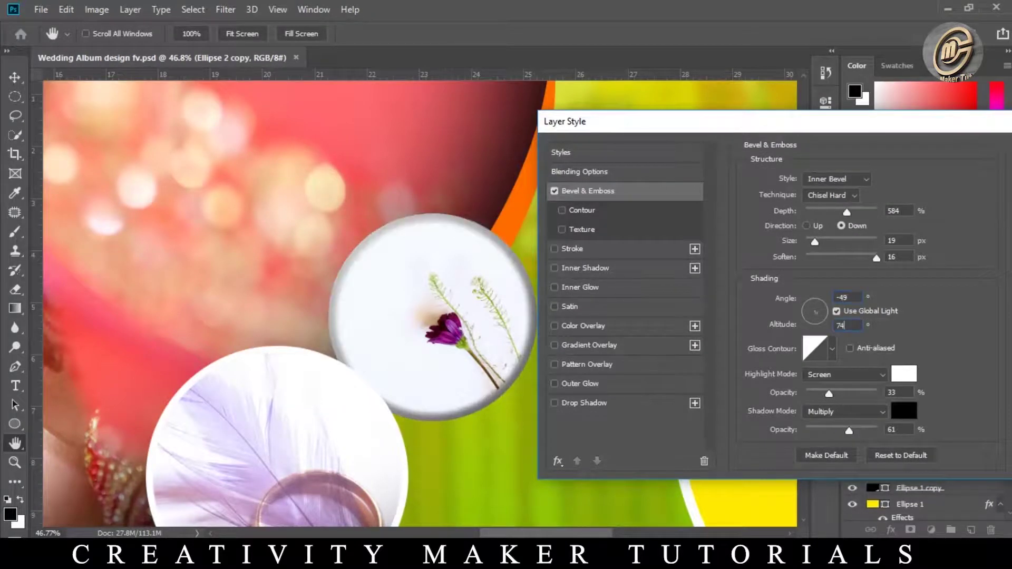
pyautogui.moveTo(846, 212); pyautogui.dragTo(877, 212)
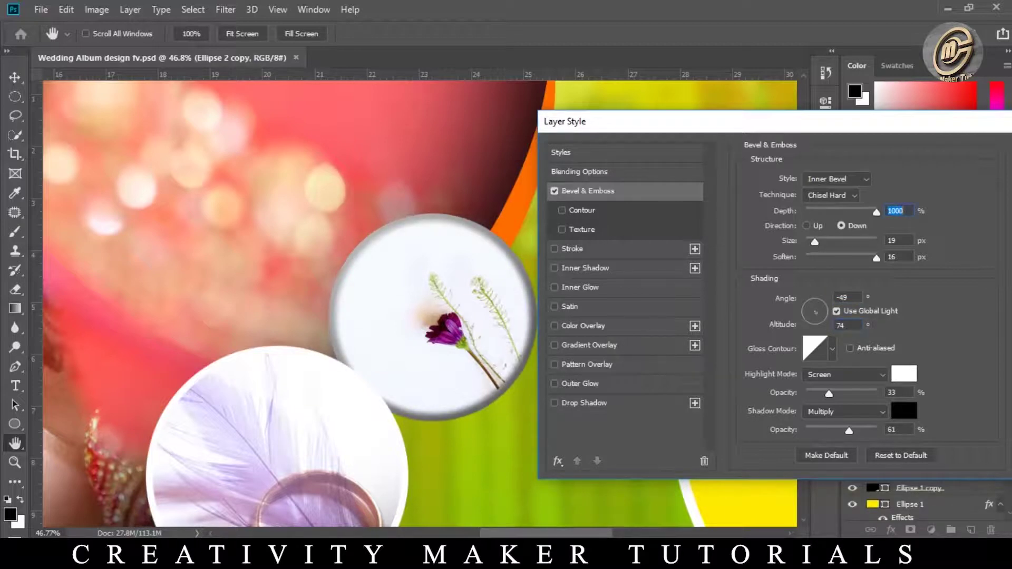
# - Add a 30 px white stroke to the flower circle and apply the layer styles
pyautogui.click(572, 248)
pyautogui.click(780, 285)
pyautogui.click(960, 245)
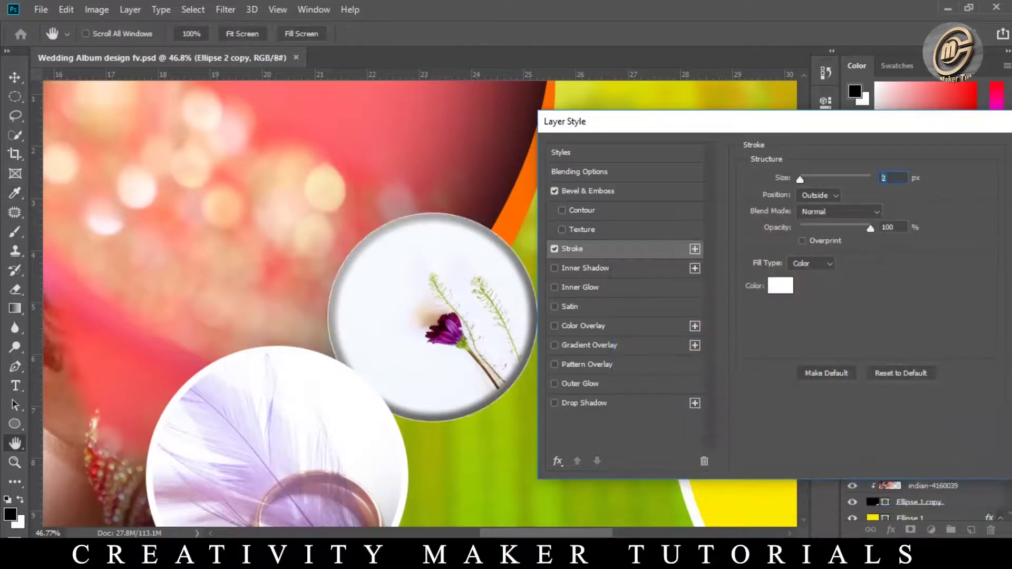
pyautogui.write('30')
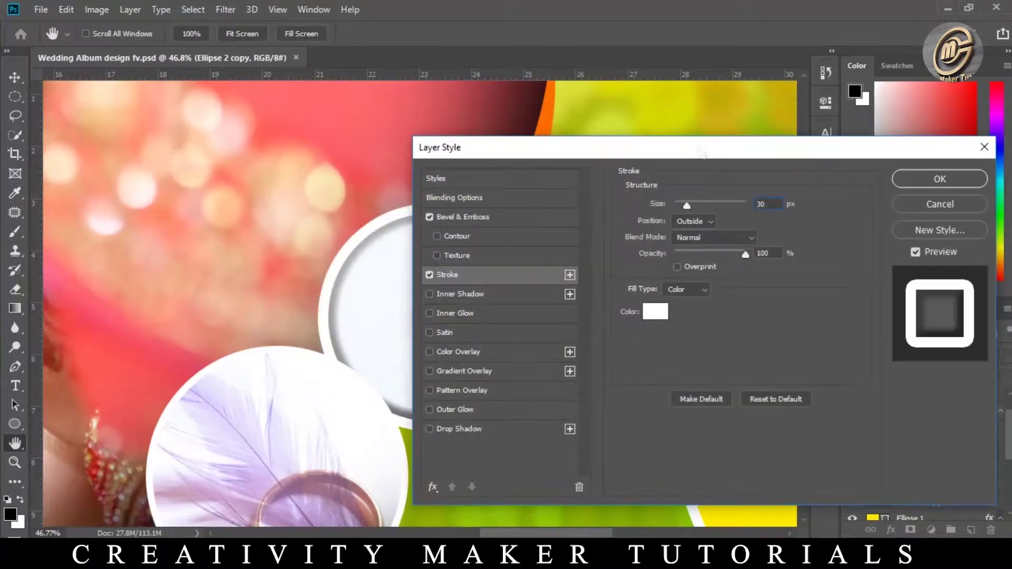
pyautogui.press('Return')
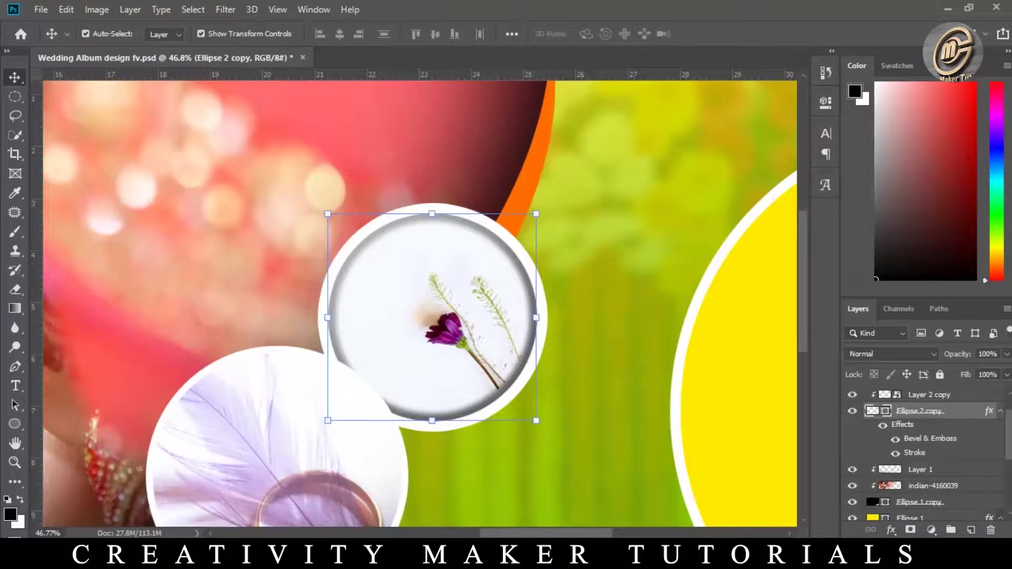
pyautogui.rightClick(989, 411)
# - Paste the copied bevel and white stroke style onto the feather-and-ring circle layer
pyautogui.press('Escape')
pyautogui.hotkey('ctrl', 'j')
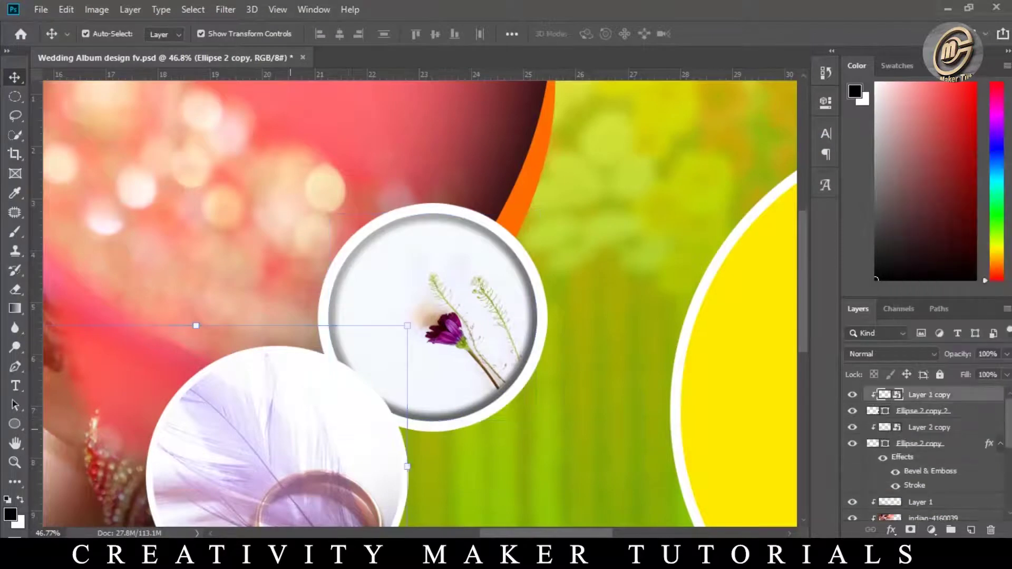
pyautogui.rightClick(922, 410)
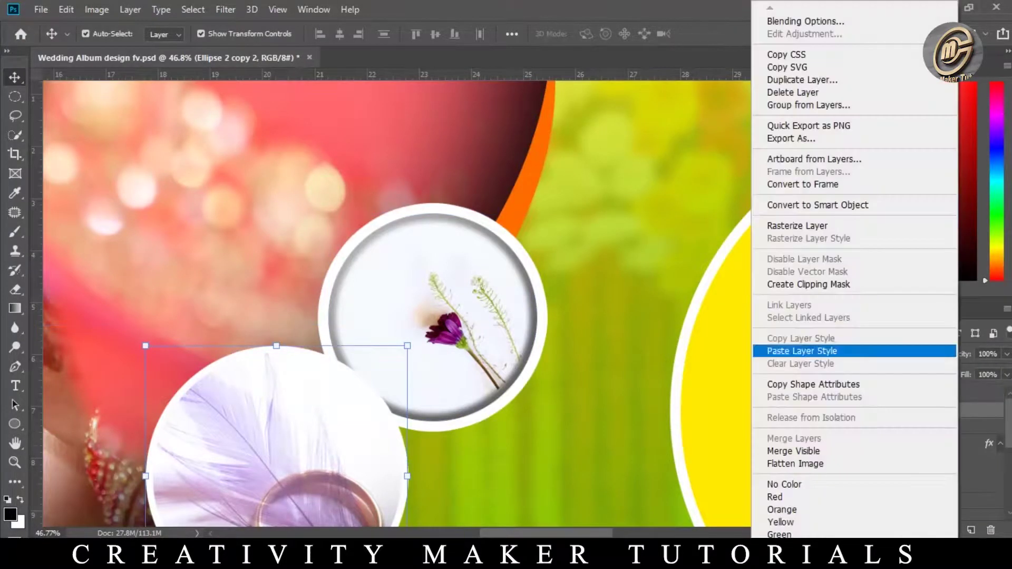
pyautogui.click(890, 350)
pyautogui.scroll(-2, 470, 312)
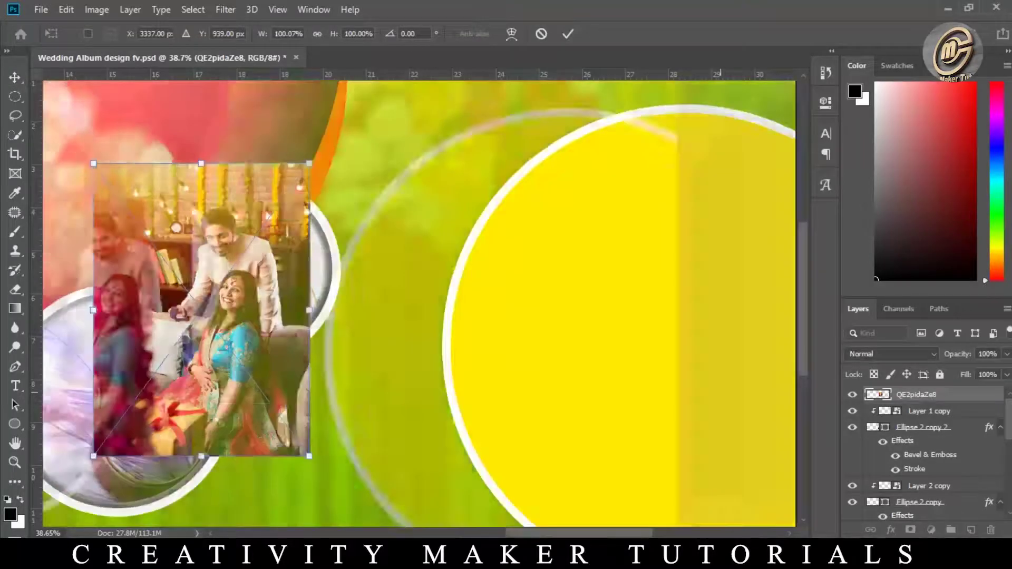
# - Move and enlarge the couple photo to cover the large yellow circle
pyautogui.hotkey('ctrl', '0')
pyautogui.moveTo(492, 289); pyautogui.dragTo(643, 309)
pyautogui.moveTo(686, 368); pyautogui.dragTo(718, 411)
pyautogui.moveTo(686, 269)
pyautogui.mouseDown()
pyautogui.moveTo(686, 316)
pyautogui.moveTo(707, 291)
pyautogui.mouseUp()
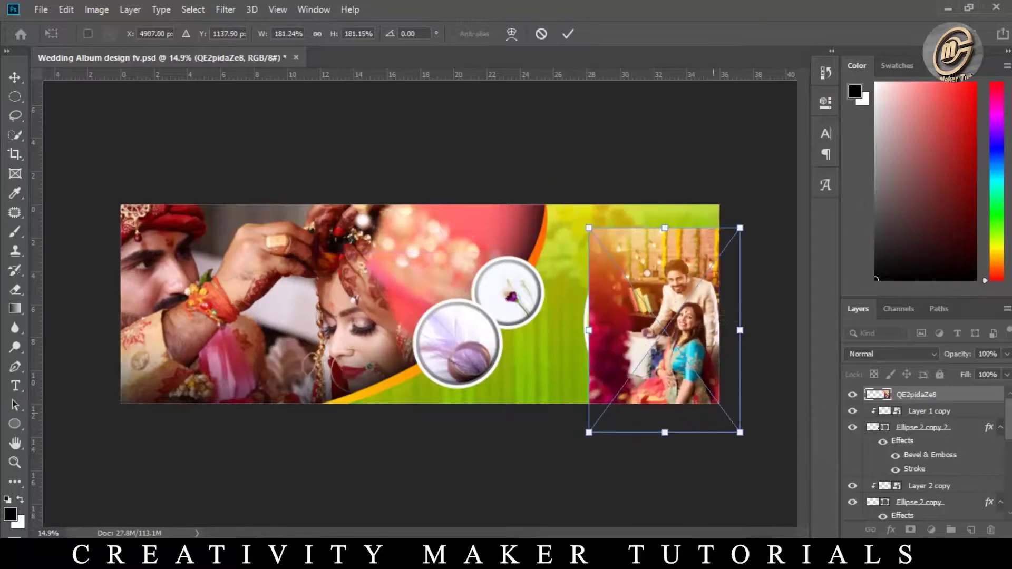
pyautogui.moveTo(740, 228); pyautogui.dragTo(744, 221)
pyautogui.press('Return')
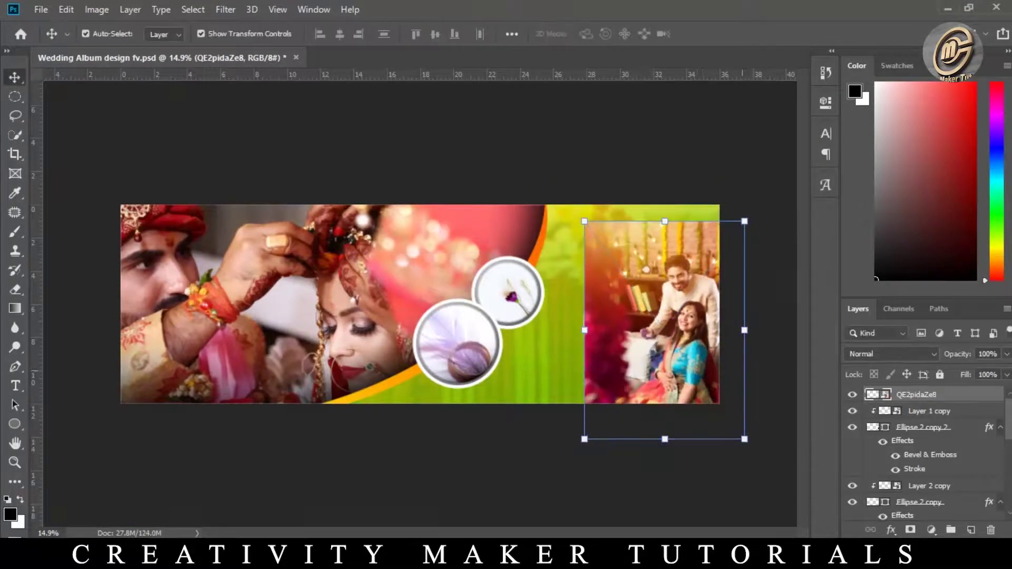
# - Reorder the couple photo above the large circle layer and clip it into the circle
pyautogui.rightClick(686, 329)
pyautogui.click(709, 349)
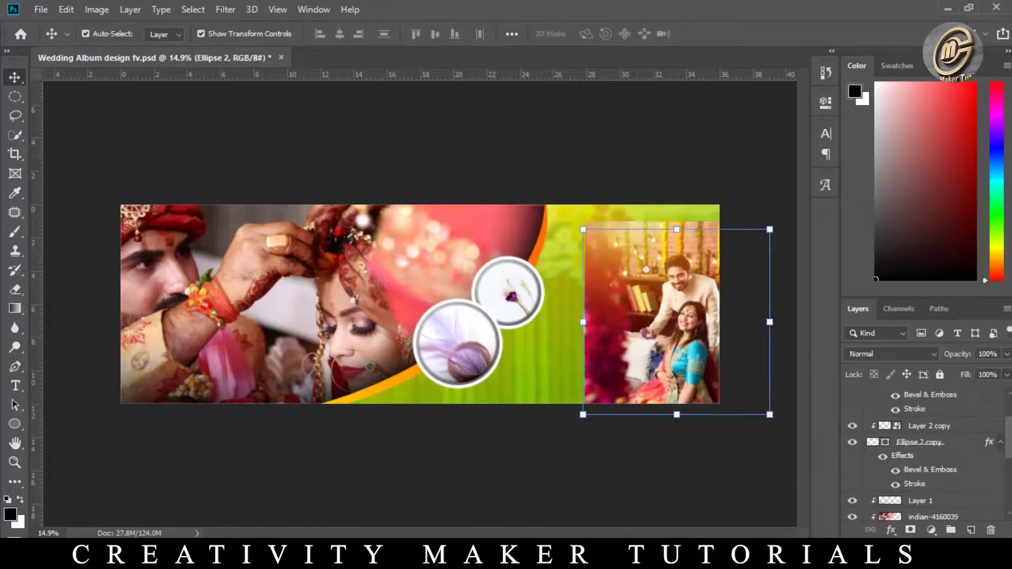
pyautogui.hotkey('ctrl', 'j')
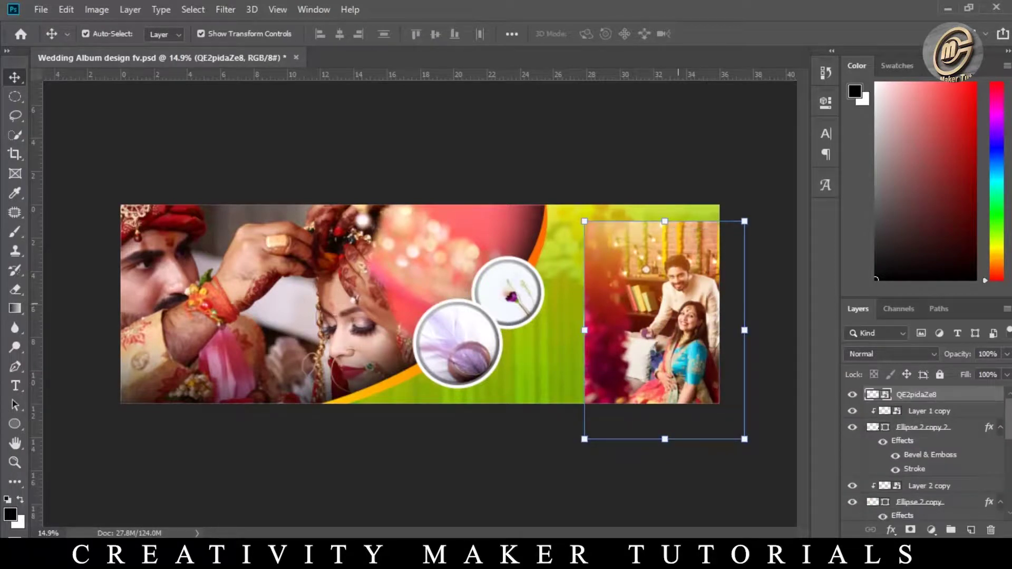
pyautogui.hotkey('ctrl', '[')
pyautogui.hotkey('ctrl', '[')
pyautogui.hotkey('ctrl', '[')
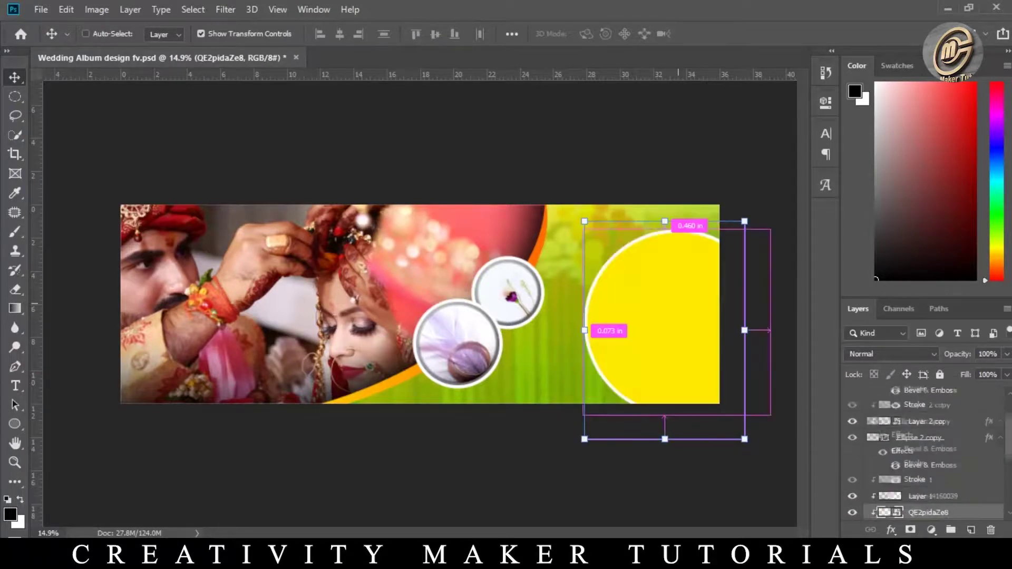
pyautogui.hotkey('ctrl', '[')
pyautogui.hotkey('ctrl', '[')
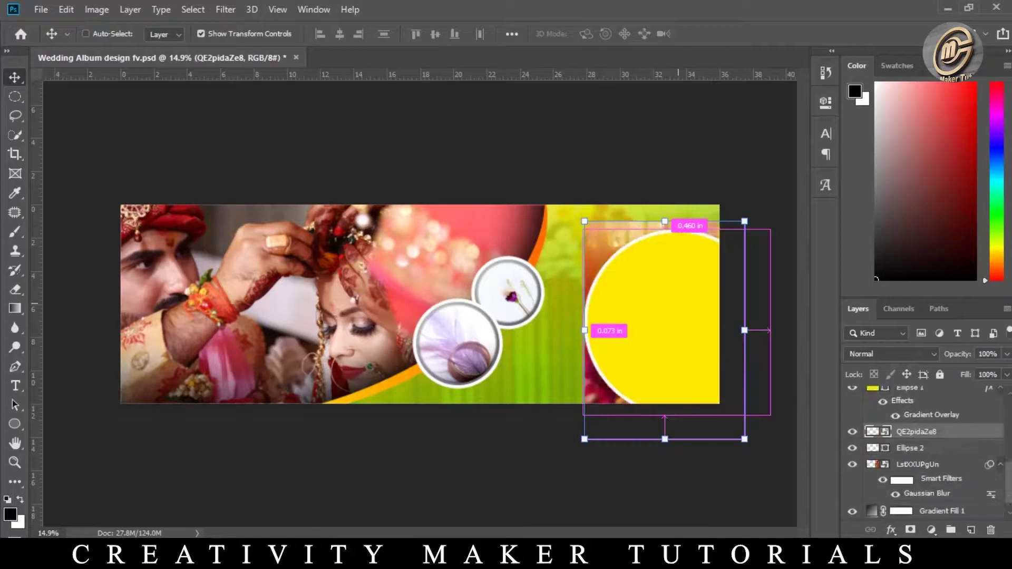
pyautogui.hotkey('ctrl', ']')
pyautogui.rightClick(951, 395)
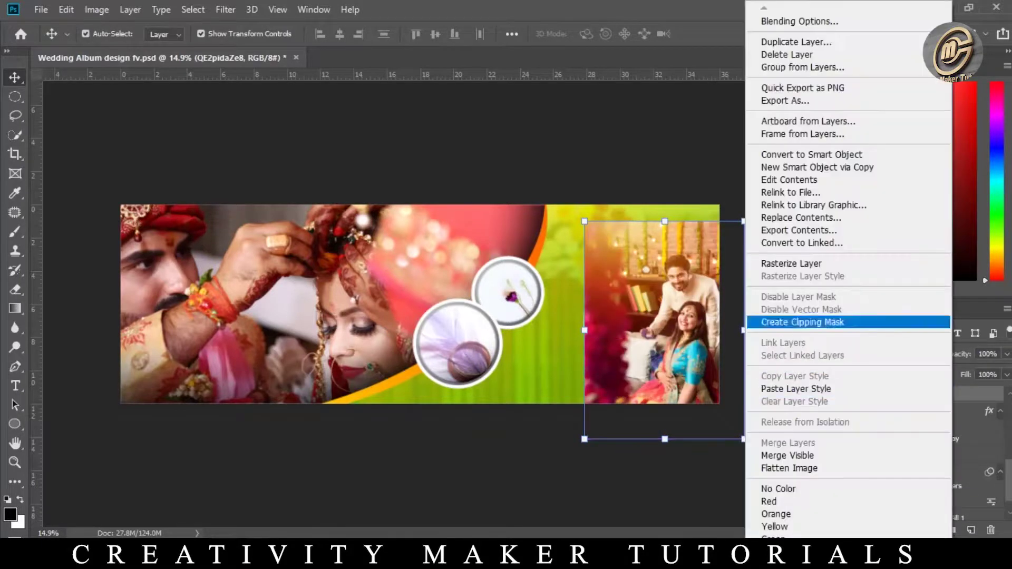
pyautogui.click(802, 322)
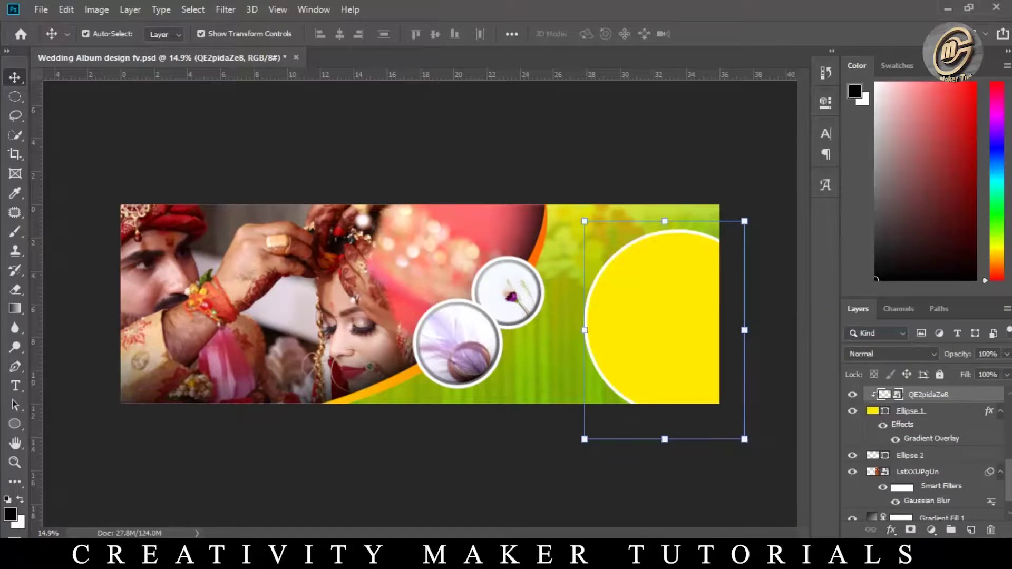
pyautogui.hotkey('ctrl', '[')
pyautogui.rightClick(948, 439)
pyautogui.click(790, 322)
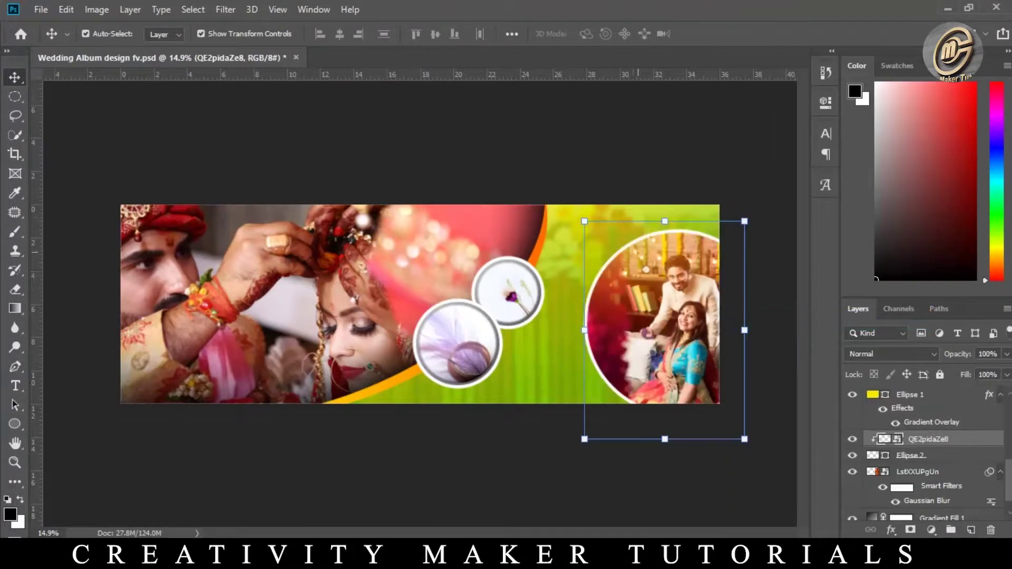
# - Centre the couple within the large circle and load the circle's selection
pyautogui.scroll(5, 743, 327)
pyautogui.moveTo(535, 138); pyautogui.dragTo(569, 182)
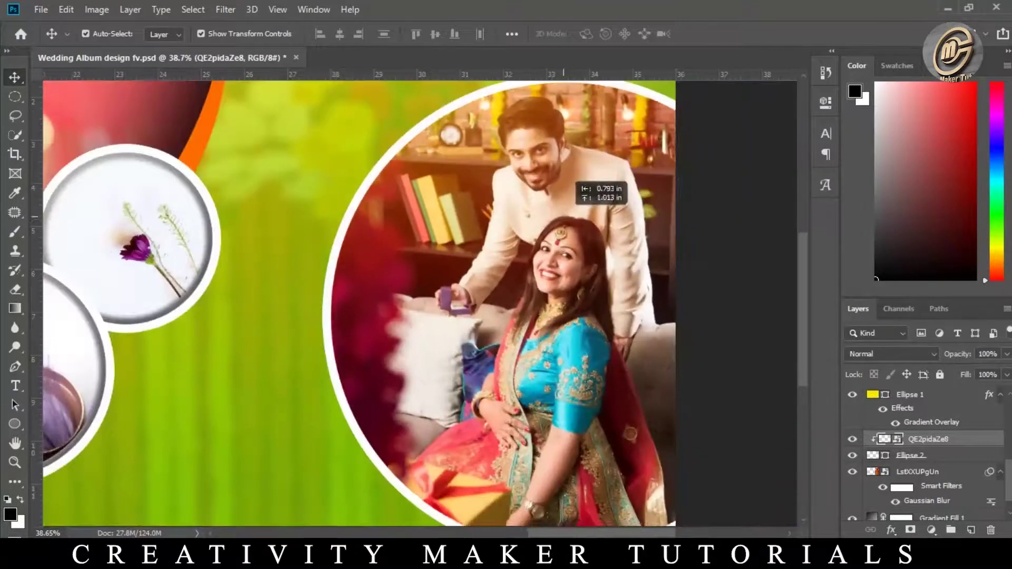
pyautogui.scroll(-2, 559, 195)
pyautogui.click(86, 33)
pyautogui.keyDown('ctrl'); pyautogui.click(884, 438); pyautogui.keyUp('ctrl')
# - Feather the circle selection by 200 px and delete the couple photo's soft edge
pyautogui.keyDown('ctrl'); pyautogui.click(885, 394); pyautogui.keyUp('ctrl')
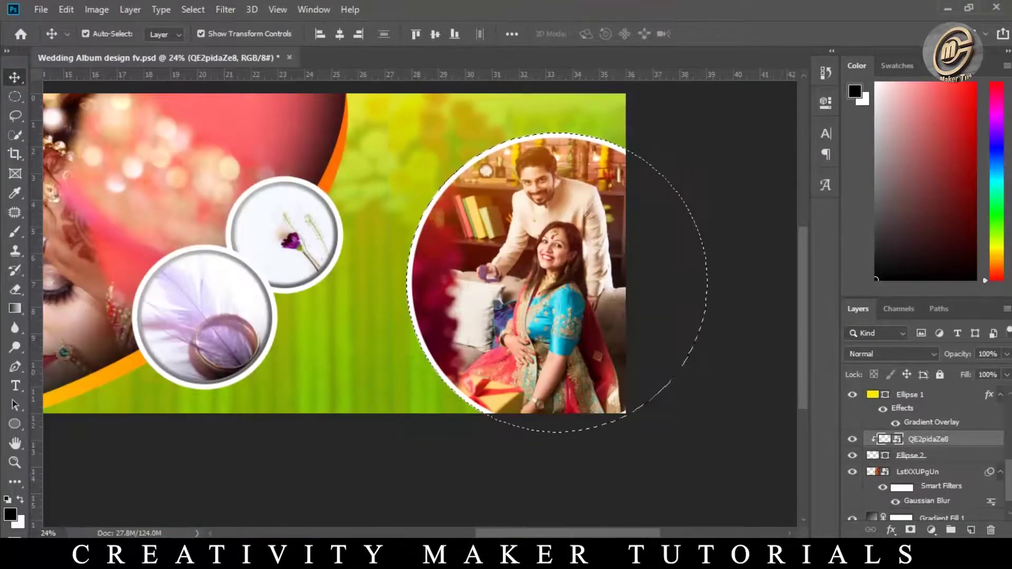
pyautogui.hotkey('shift', 'F6')
pyautogui.press('Return')
pyautogui.moveTo(912, 394); pyautogui.dragTo(912, 416)
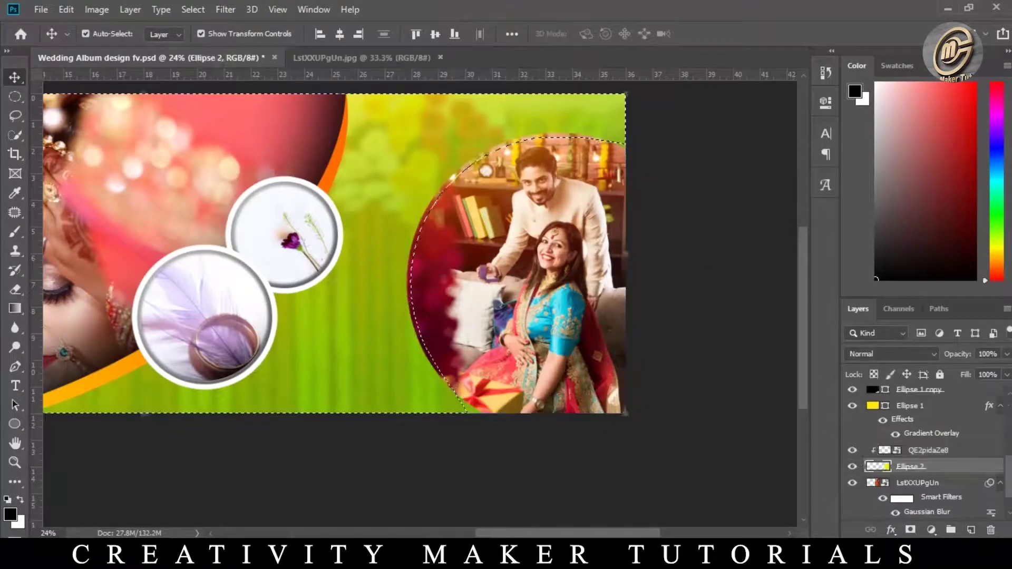
pyautogui.click(927, 450)
pyautogui.rightClick(917, 449)
pyautogui.click(769, 264)
pyautogui.press('Delete')
pyautogui.press('Delete')
pyautogui.hotkey('ctrl', 'd')
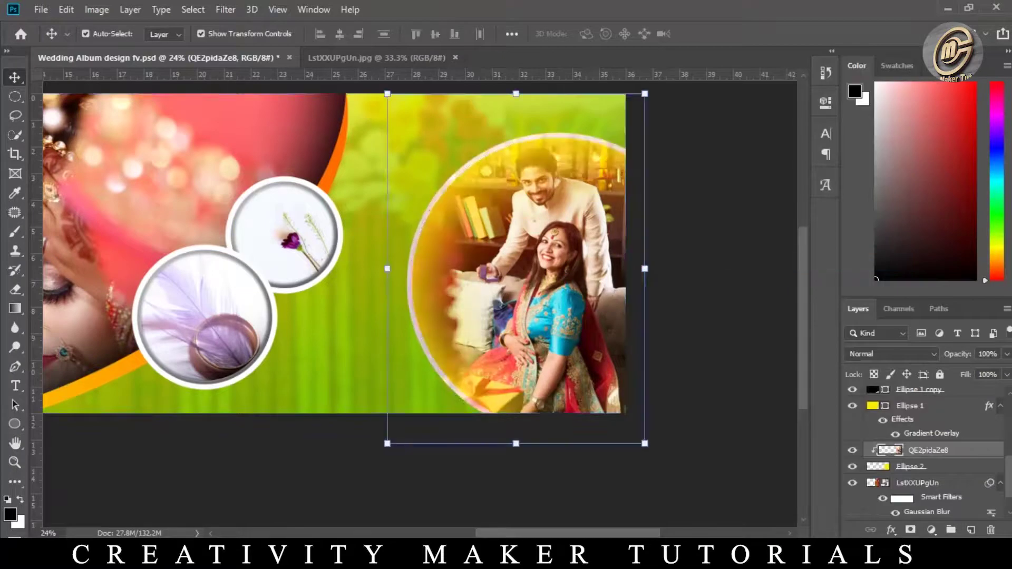
# - Darken the circle shape behind the photo with Hue/Saturation Lightness -100
pyautogui.click(927, 466)
pyautogui.doubleClick(959, 466)
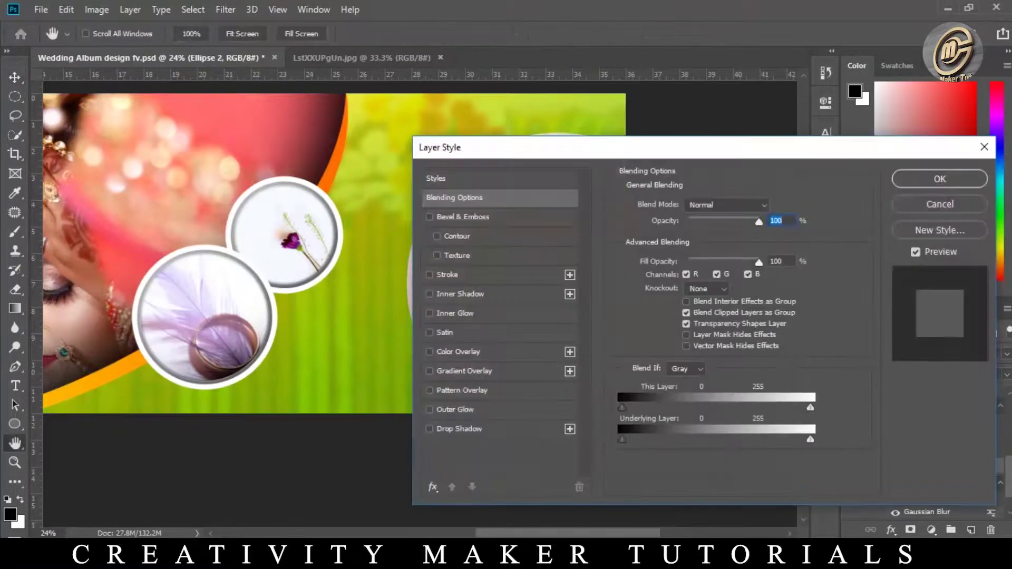
pyautogui.press('Return')
pyautogui.doubleClick(959, 465)
pyautogui.press('Return')
pyautogui.hotkey('ctrl', 'u')
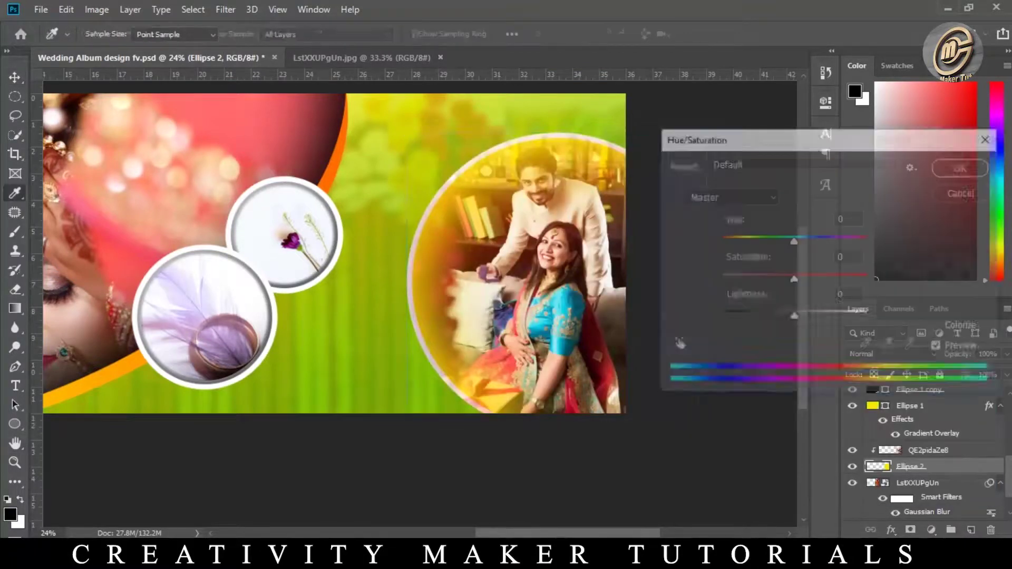
pyautogui.write('-100')
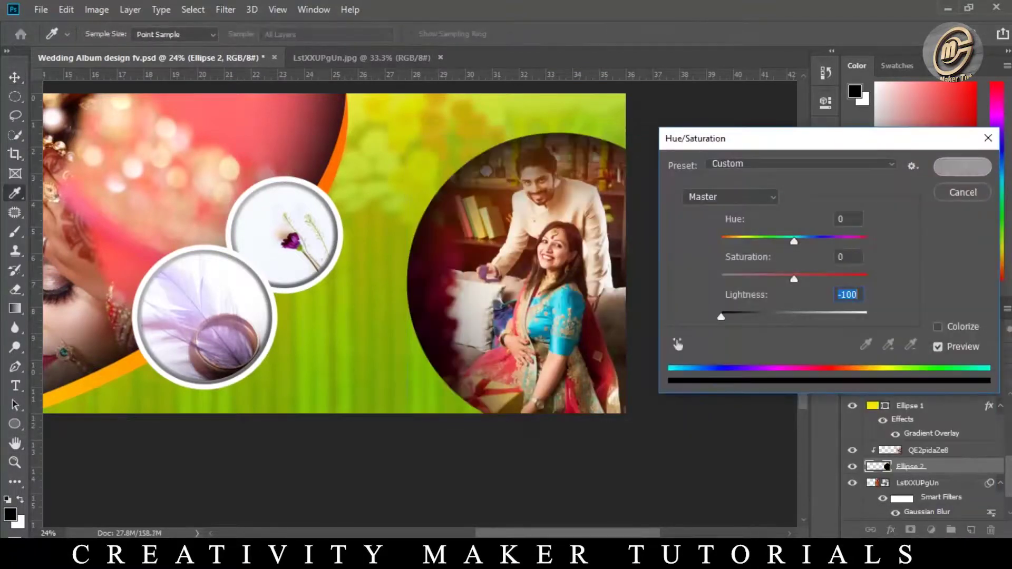
pyautogui.press('Return')
pyautogui.press('v')
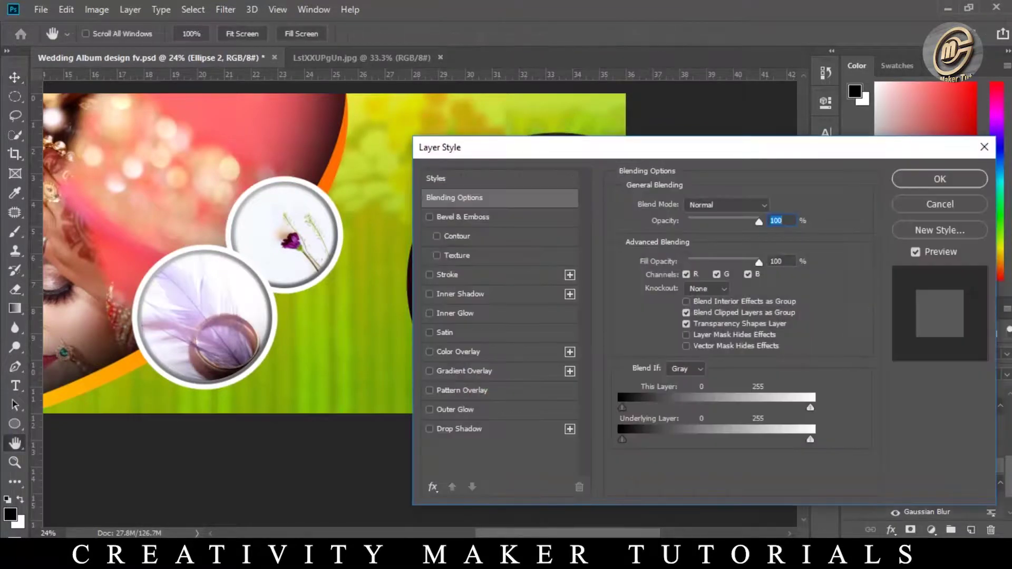
# - Add a white stroke layer style to the couple photo circle
pyautogui.click(452, 274)
pyautogui.moveTo(599, 146); pyautogui.dragTo(513, 368)
pyautogui.click(849, 396)
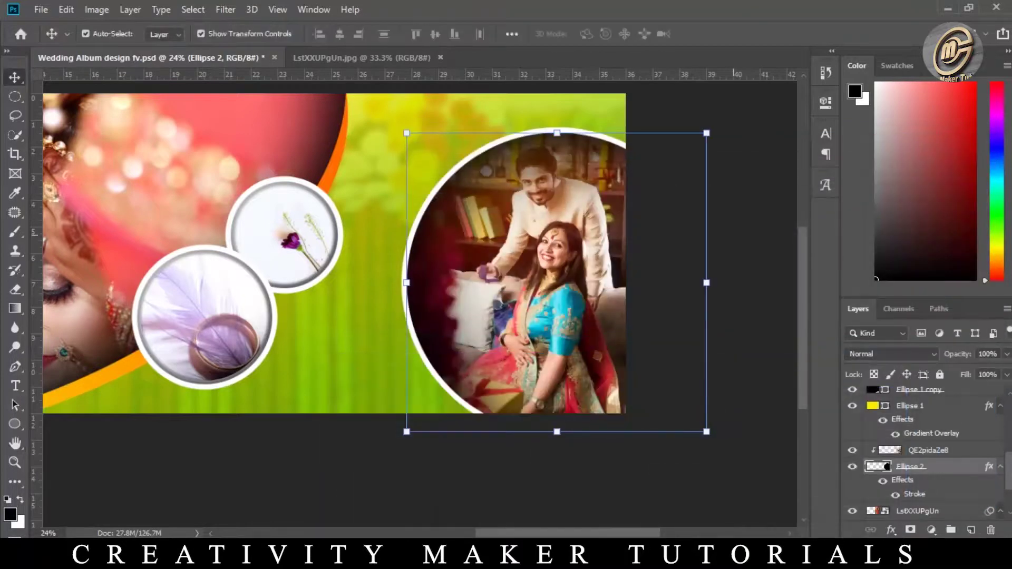
pyautogui.click(712, 474)
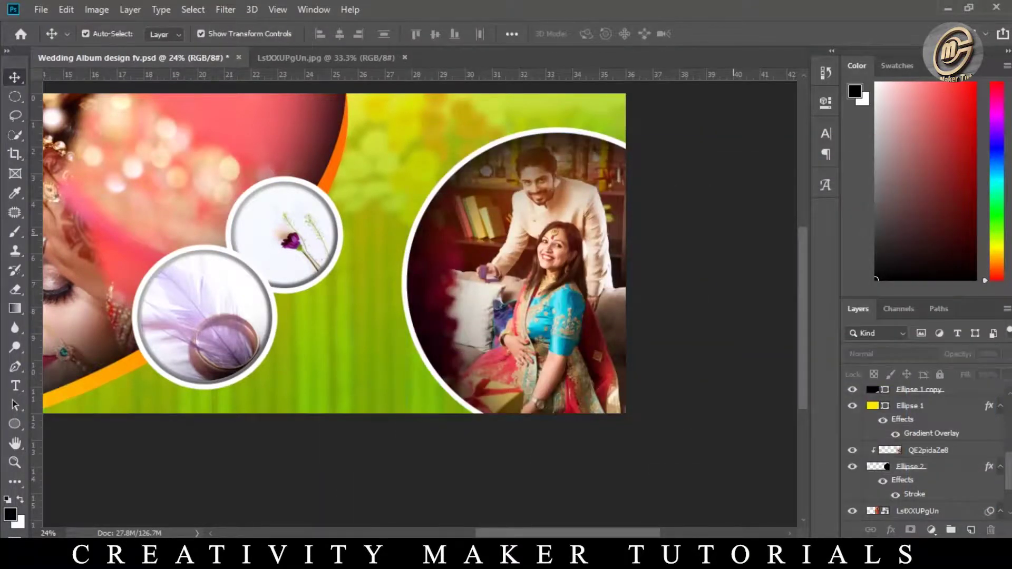
# - Save the album design
pyautogui.hotkey('ctrl', 's')
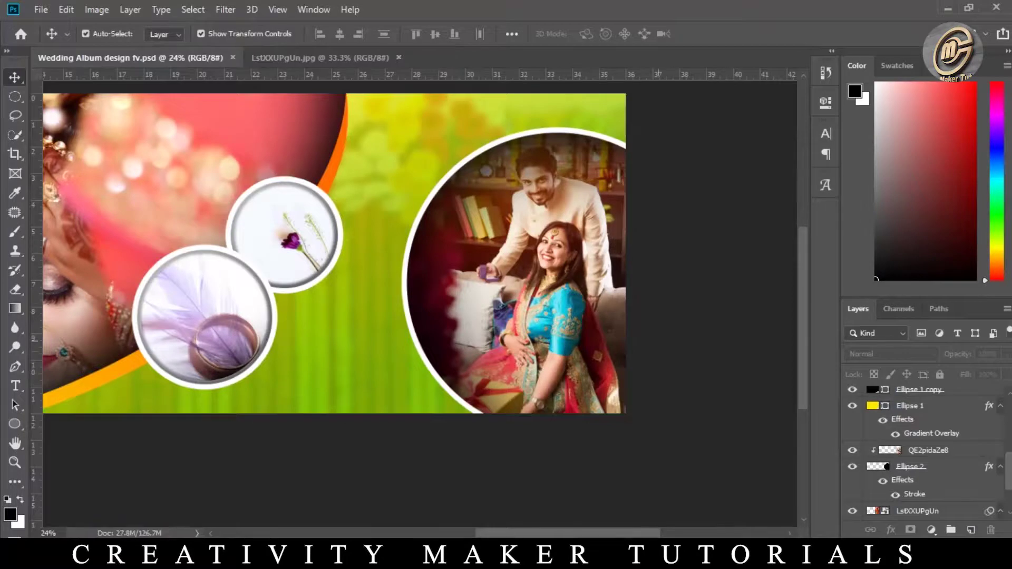
pyautogui.scroll(-3, 419, 304)
pyautogui.scroll(3, 506, 367)
# - Type 'Wedding Ceremony' in Cheetah Kick at 70 pt and place it below the small circles
pyautogui.press('t')
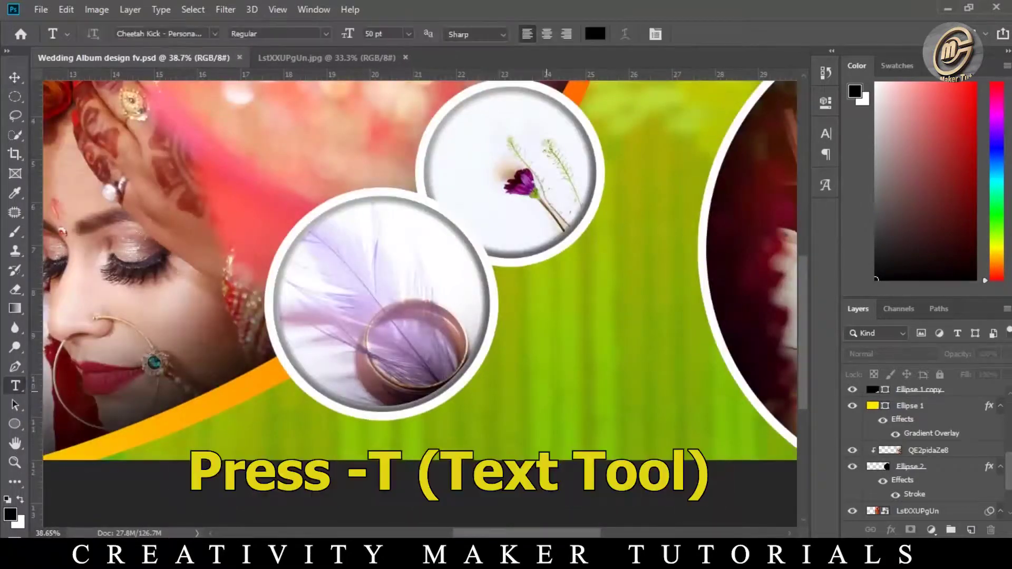
pyautogui.click(508, 408)
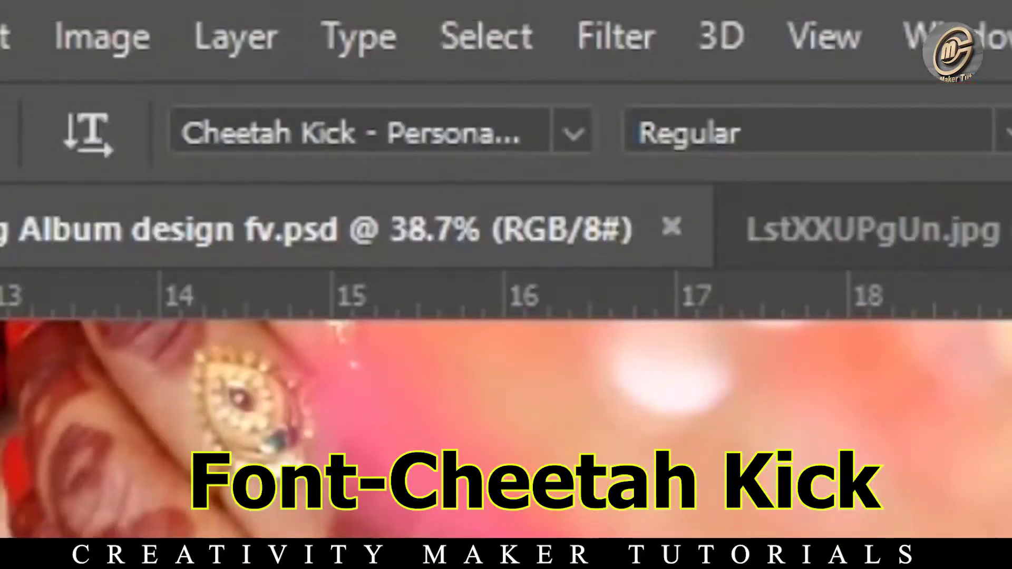
pyautogui.write('Wedding Ceremony')
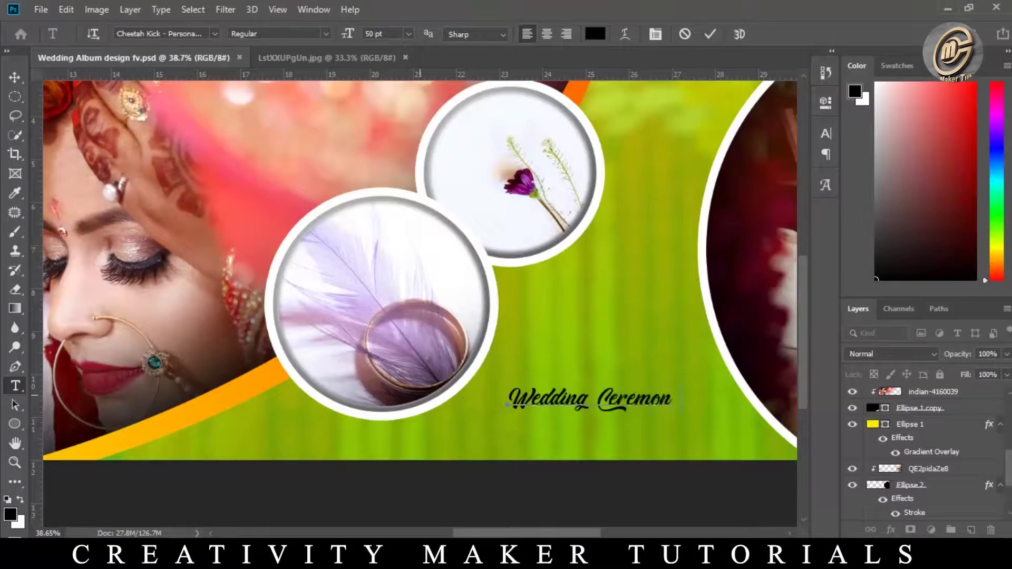
pyautogui.hotkey('ctrl', 'a')
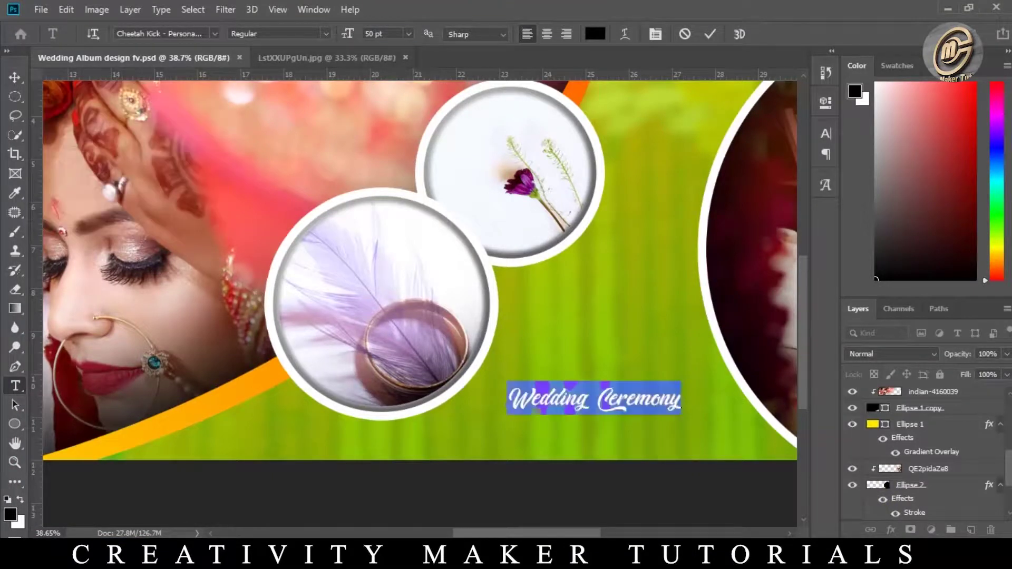
pyautogui.write('70')
pyautogui.press('Return')
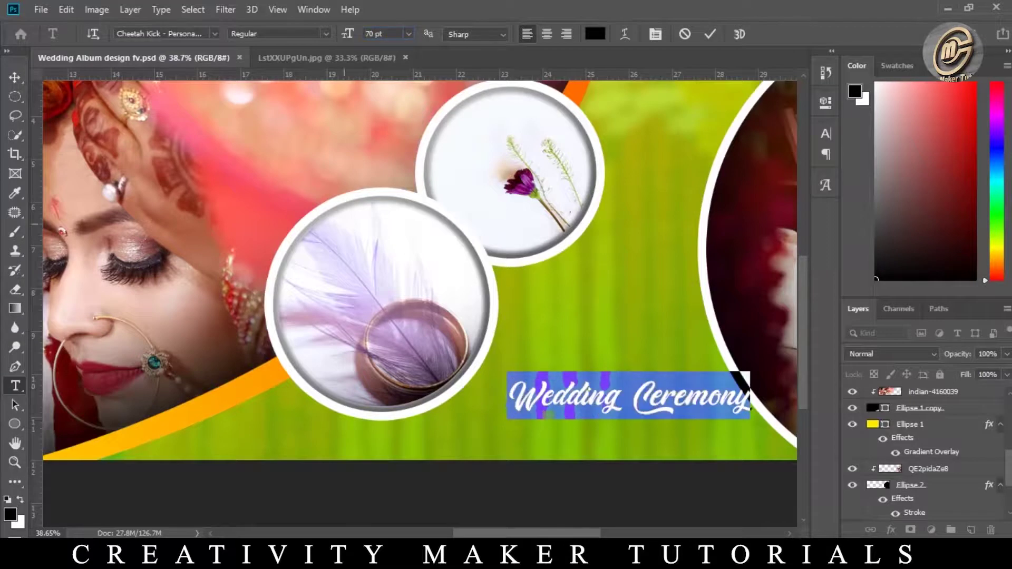
pyautogui.click(15, 77)
pyautogui.moveTo(606, 395); pyautogui.dragTo(582, 389)
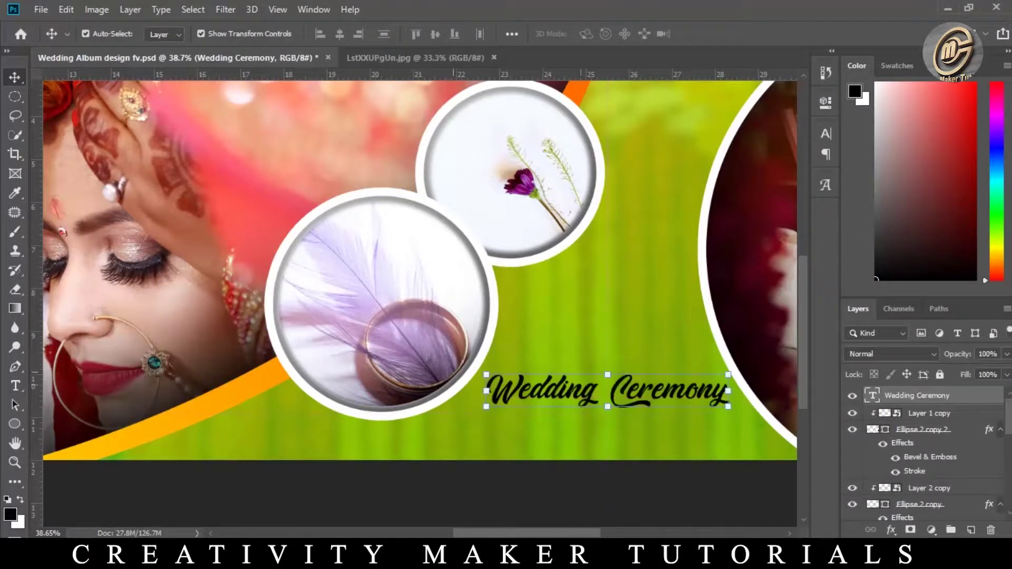
# - Draw a red-filled rectangle bar below the Wedding Ceremony text
pyautogui.rightClick(15, 424)
pyautogui.click(79, 452)
pyautogui.moveTo(530, 414); pyautogui.dragTo(685, 452)
pyautogui.click(614, 189)
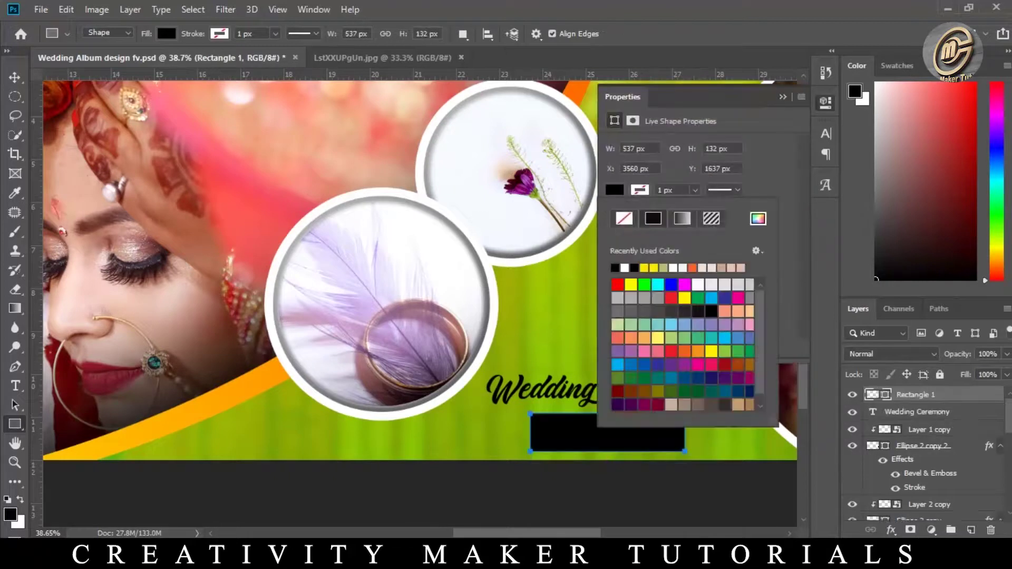
pyautogui.click(617, 284)
pyautogui.press('v')
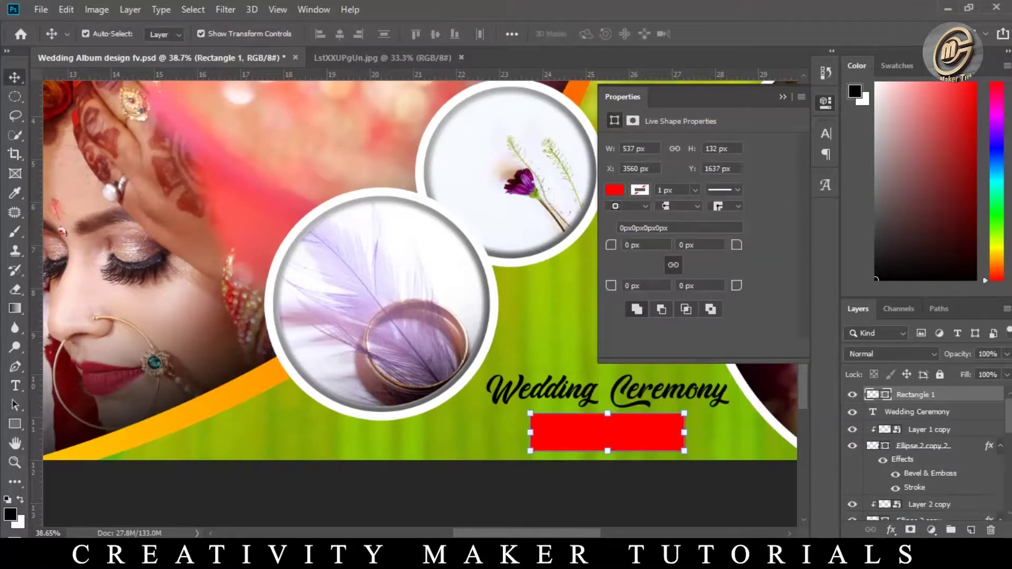
pyautogui.click(783, 96)
pyautogui.scroll(5, 571, 436)
# - Add '2020' text centred on the red bar and colour it white (#ffffff)
pyautogui.press('t')
pyautogui.moveTo(466, 354); pyautogui.dragTo(791, 477)
pyautogui.write('2020')
pyautogui.hotkey('ctrl', 'a')
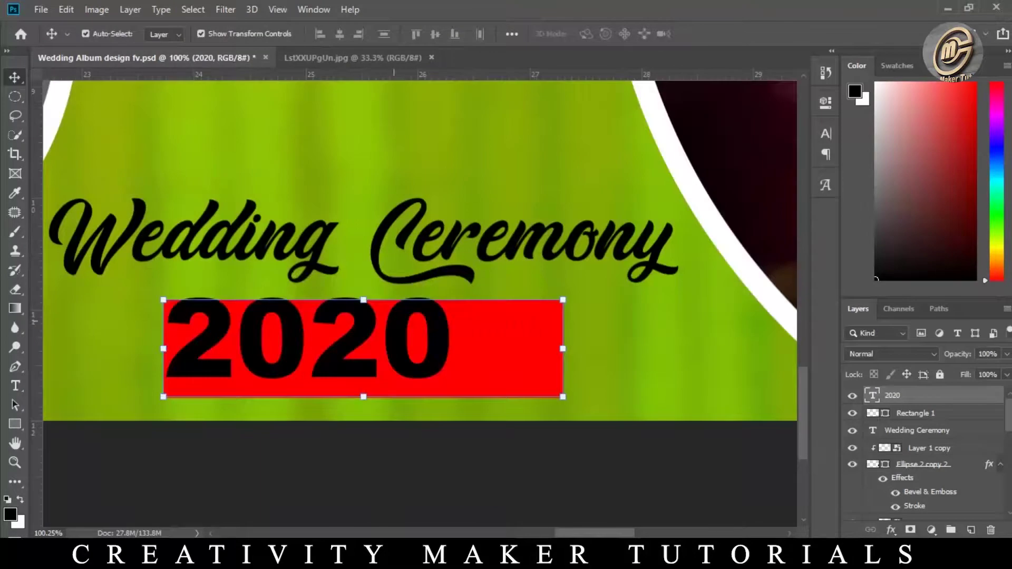
pyautogui.moveTo(371, 295); pyautogui.dragTo(427, 306)
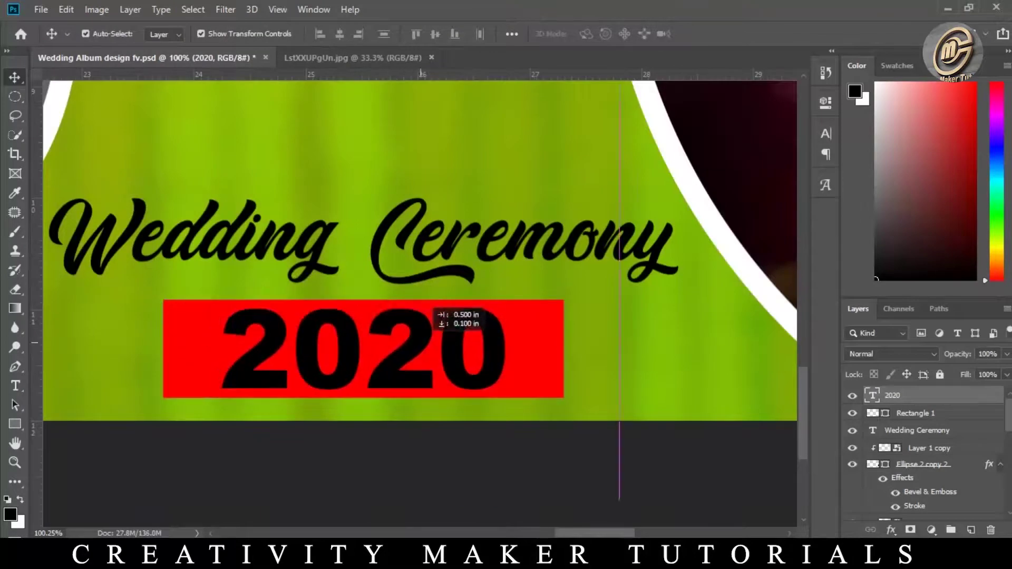
pyautogui.doubleClick(422, 343)
pyautogui.click(595, 33)
pyautogui.write('ffffff')
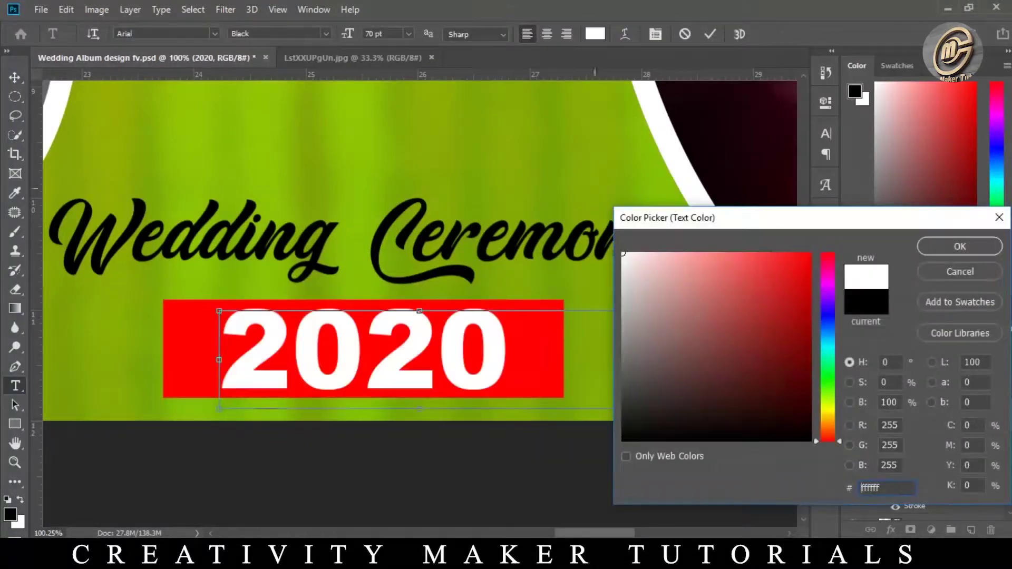
pyautogui.press('Return')
pyautogui.click(14, 77)
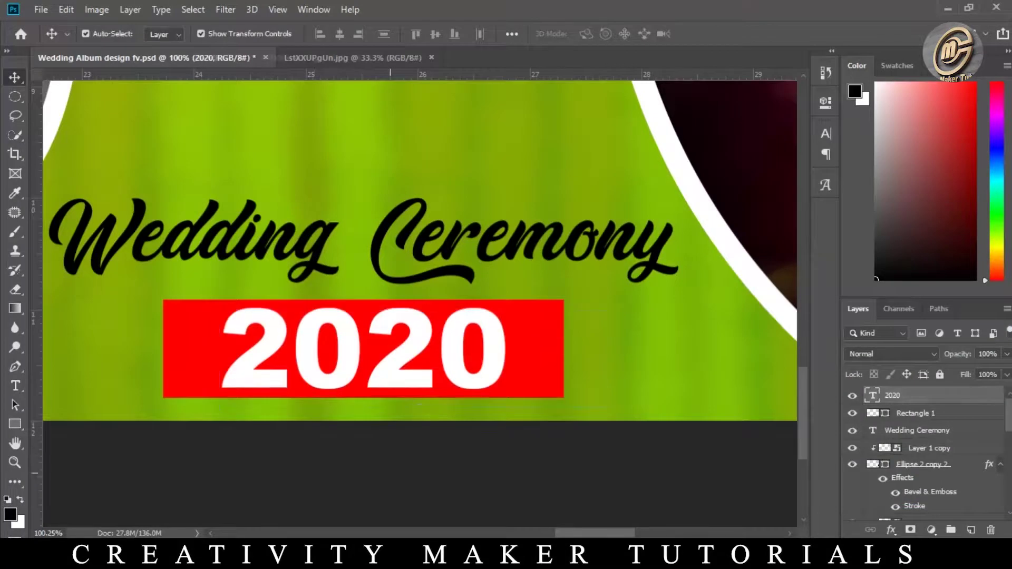
pyautogui.scroll(-8, 421, 245)
# - Recolour the Wedding Ceremony text white (#ffffff) and commit the edit
pyautogui.scroll(2, 288, 385)
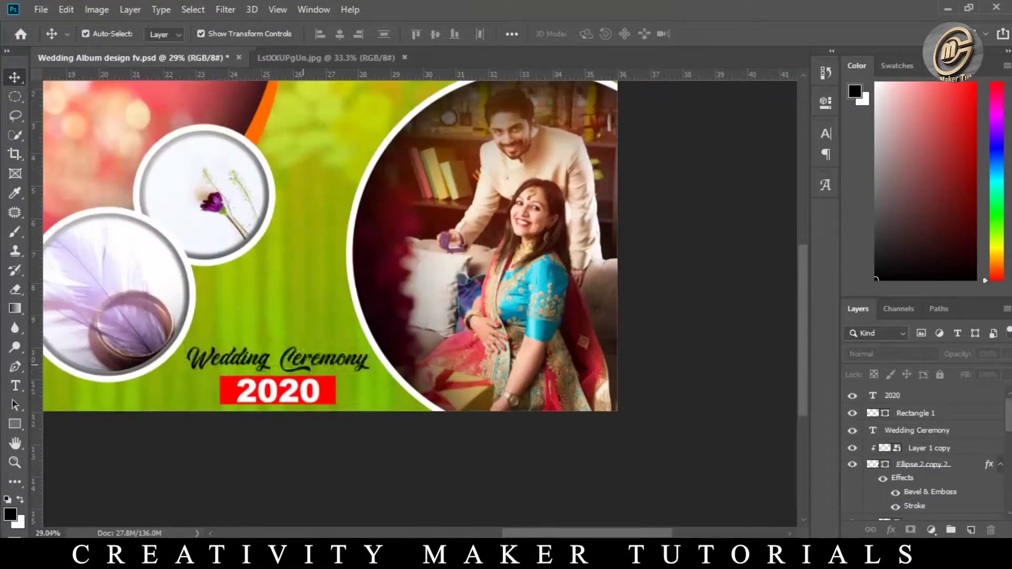
pyautogui.doubleClick(277, 358)
pyautogui.write('ffffff')
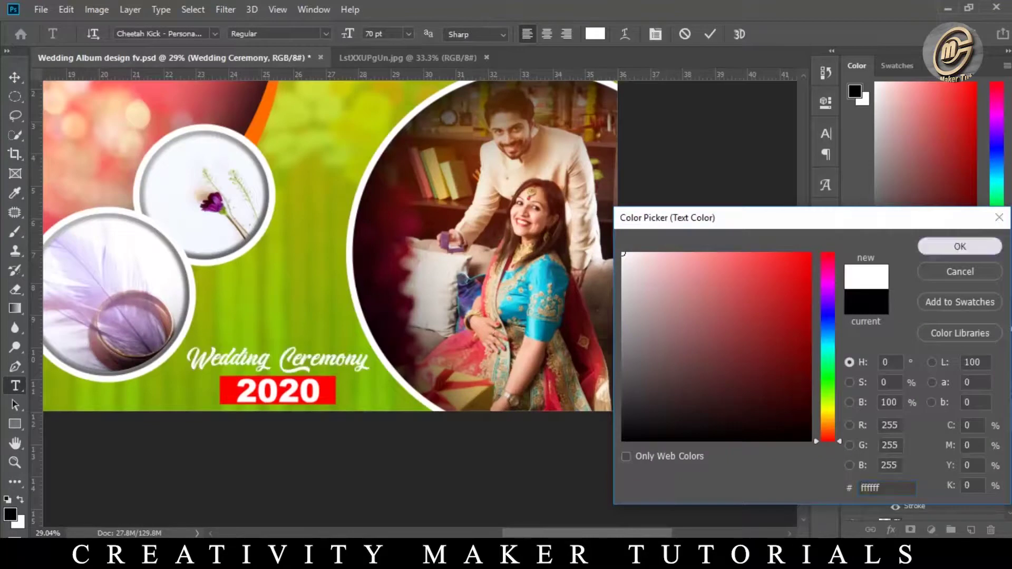
pyautogui.press('Return')
pyautogui.scroll(5, 376, 384)
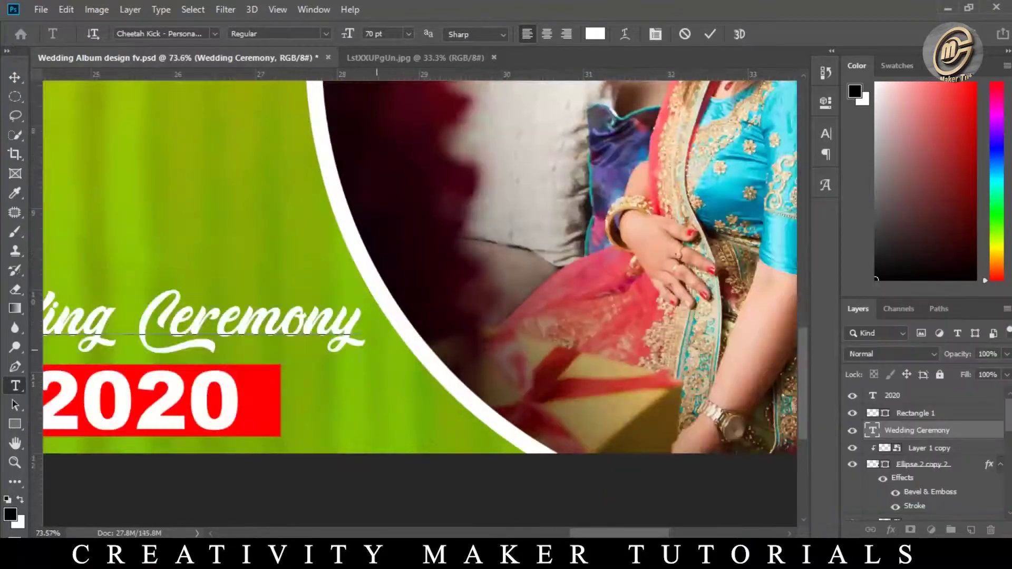
pyautogui.hotkey('ctrl', 'Return')
pyautogui.press('v')
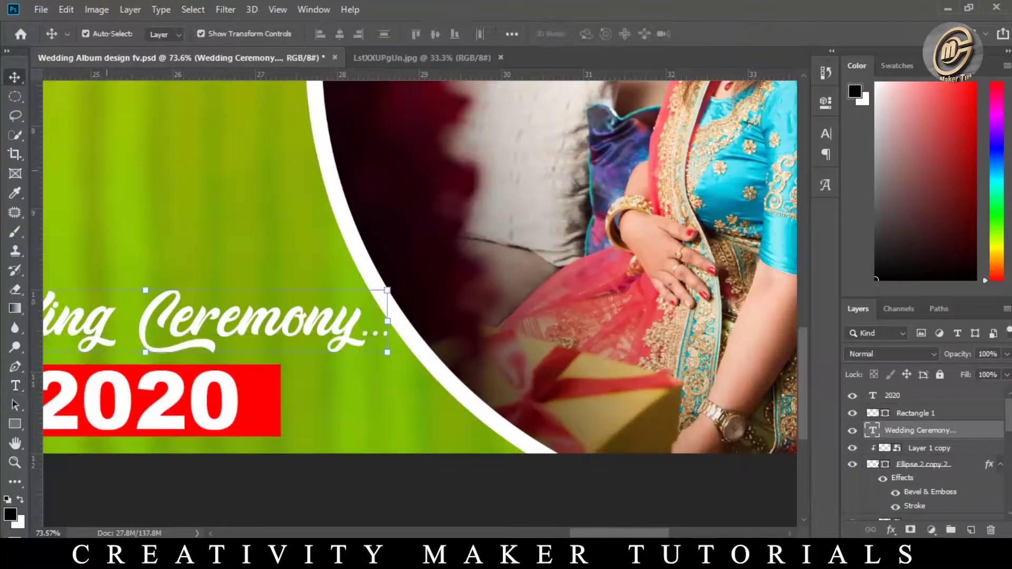
# - Create a new empty layer for the next element
pyautogui.scroll(-4, 369, 316)
pyautogui.scroll(-3, 369, 264)
pyautogui.scroll(2, 922, 454)
pyautogui.scroll(2, 922, 453)
pyautogui.scroll(2, 922, 453)
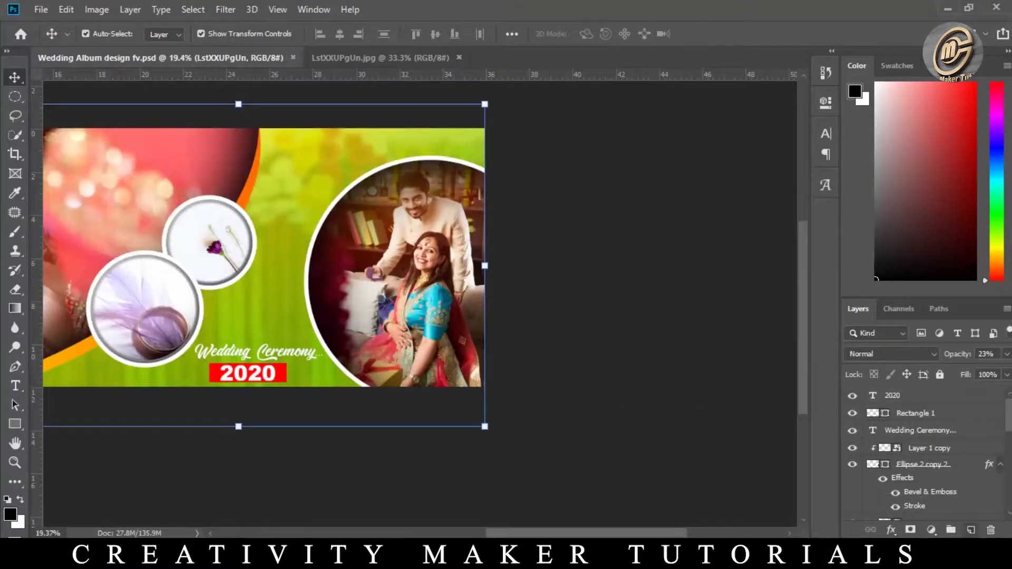
pyautogui.hotkey('ctrl', 'shift', 'alt', 'n')
# - Draw a narrow upright elliptical selection on the green area
pyautogui.rightClick(15, 96)
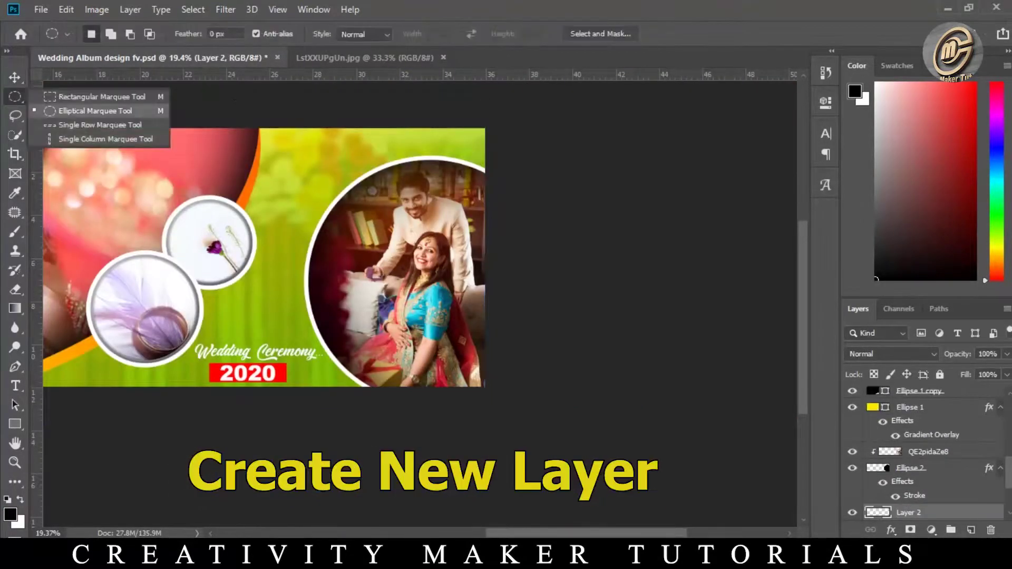
pyautogui.click(79, 110)
pyautogui.scroll(4, 259, 291)
pyautogui.scroll(2, 258, 290)
pyautogui.moveTo(236, 259)
pyautogui.mouseDown()
pyautogui.moveTo(275, 406)
pyautogui.moveTo(272, 386)
pyautogui.mouseUp()
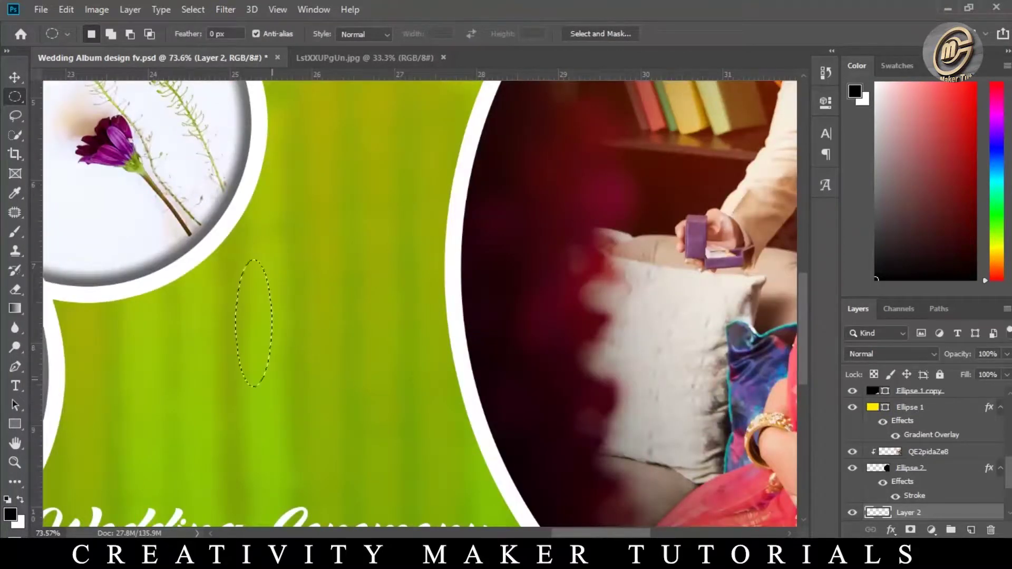
# - Set foreground to #ffffff and fill the oval with a Foreground to Transparent gradient
pyautogui.click(10, 514)
pyautogui.write('ffffff')
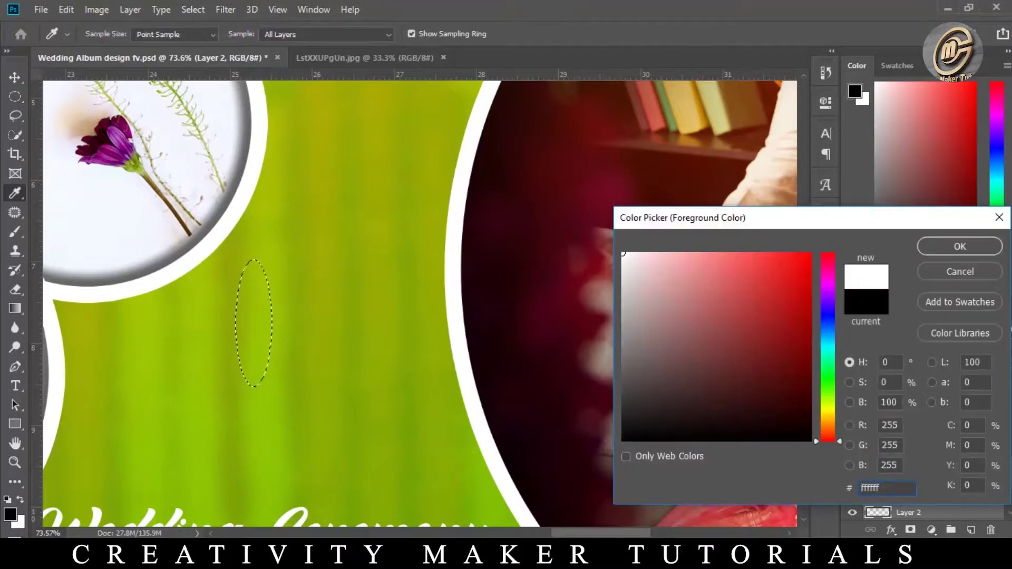
pyautogui.click(960, 246)
pyautogui.press('g')
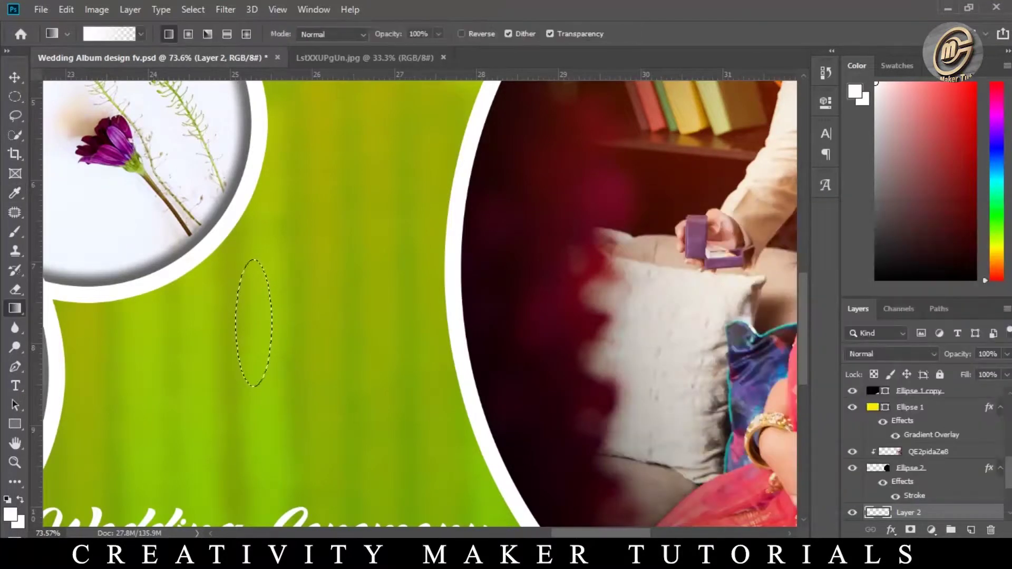
pyautogui.click(134, 34)
pyautogui.press('Return')
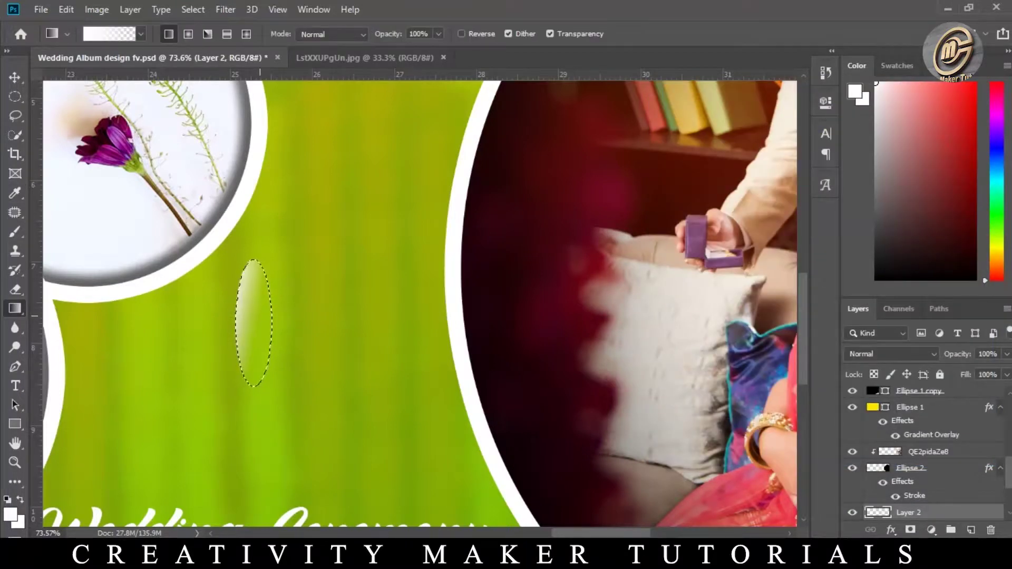
pyautogui.scroll(2, 260, 315)
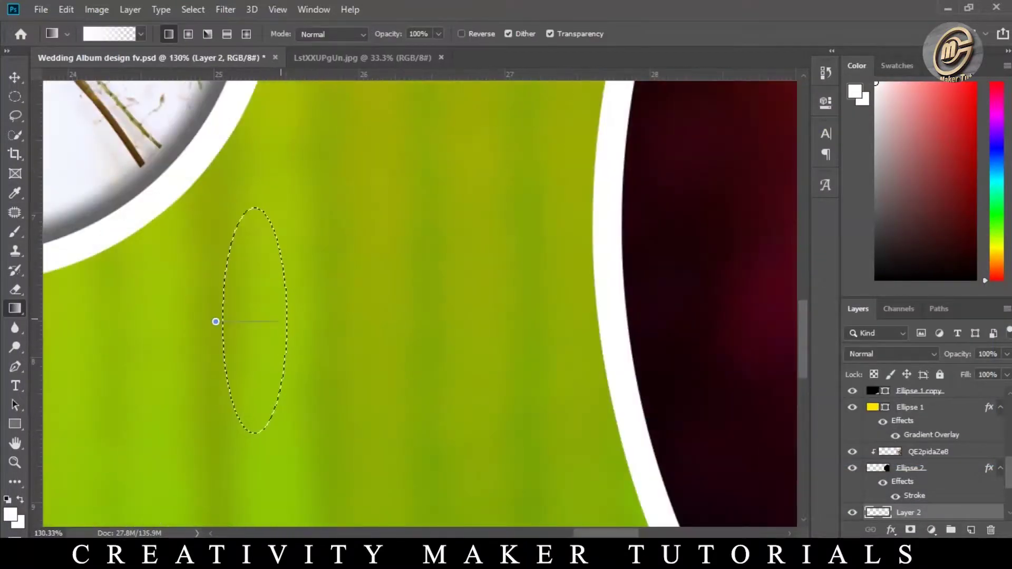
pyautogui.moveTo(225, 315); pyautogui.dragTo(258, 315)
pyautogui.moveTo(181, 302); pyautogui.dragTo(244, 311)
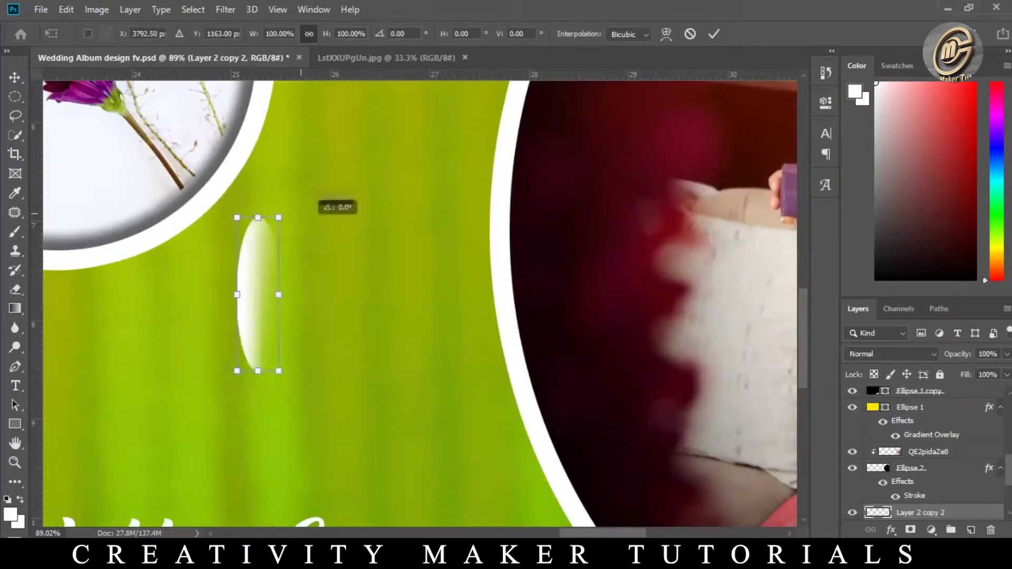
# - Flip the petal copy upside down, move it straight below, and merge both halves
pyautogui.moveTo(316, 198); pyautogui.dragTo(240, 368)
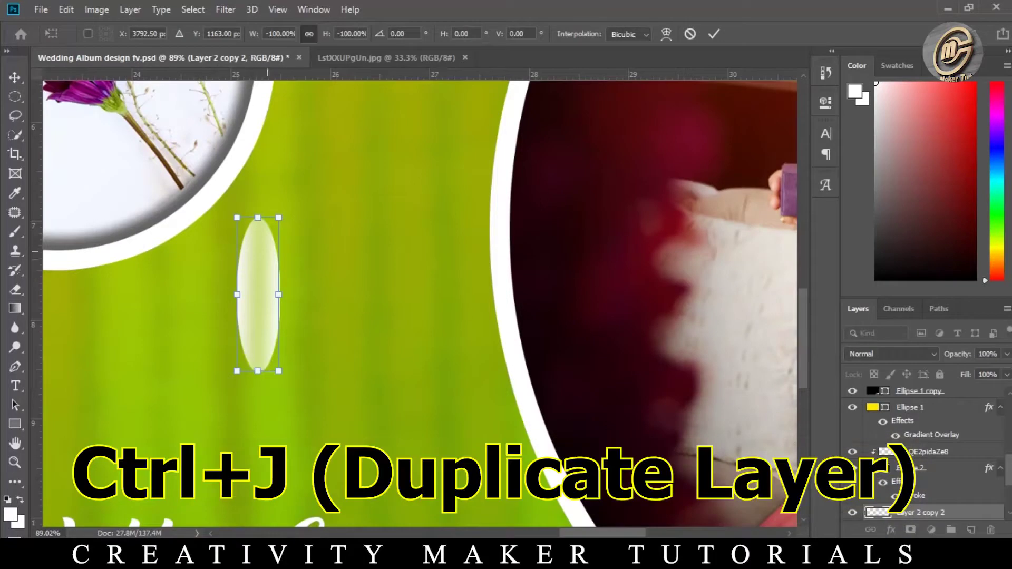
pyautogui.moveTo(266, 237); pyautogui.dragTo(265, 392)
pyautogui.press('Return')
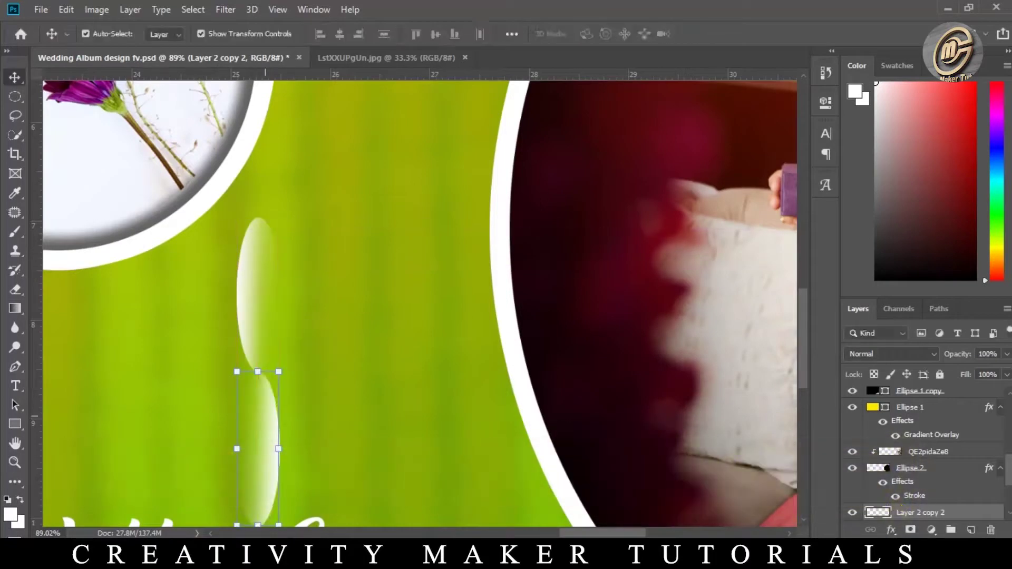
pyautogui.scroll(5, 265, 395)
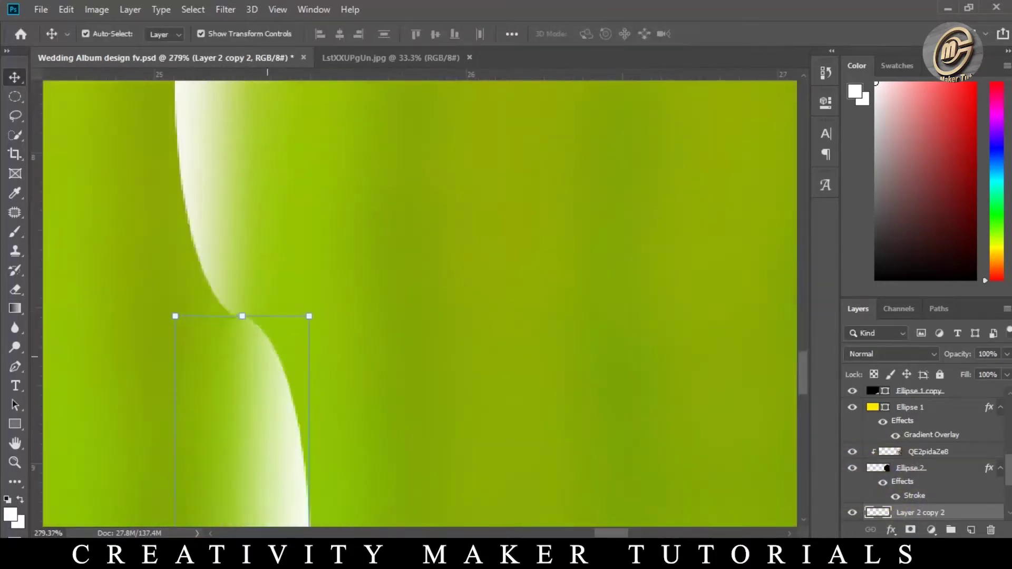
pyautogui.scroll(-3, 928, 453)
pyautogui.keyDown('ctrl'); pyautogui.click(908, 454); pyautogui.keyUp('ctrl')
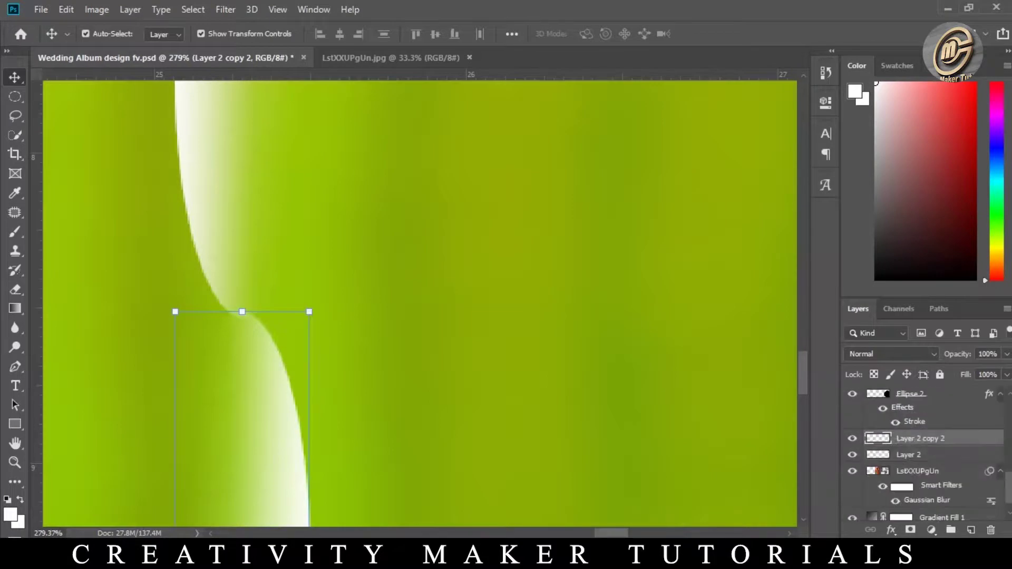
pyautogui.hotkey('ctrl', 'e')
# - Duplicate the merged petal and rotate the copy 90° into a cross, hiding guides
pyautogui.hotkey('ctrl', 'j')
pyautogui.scroll(-5, 489, 325)
pyautogui.hotkey('ctrl', 't')
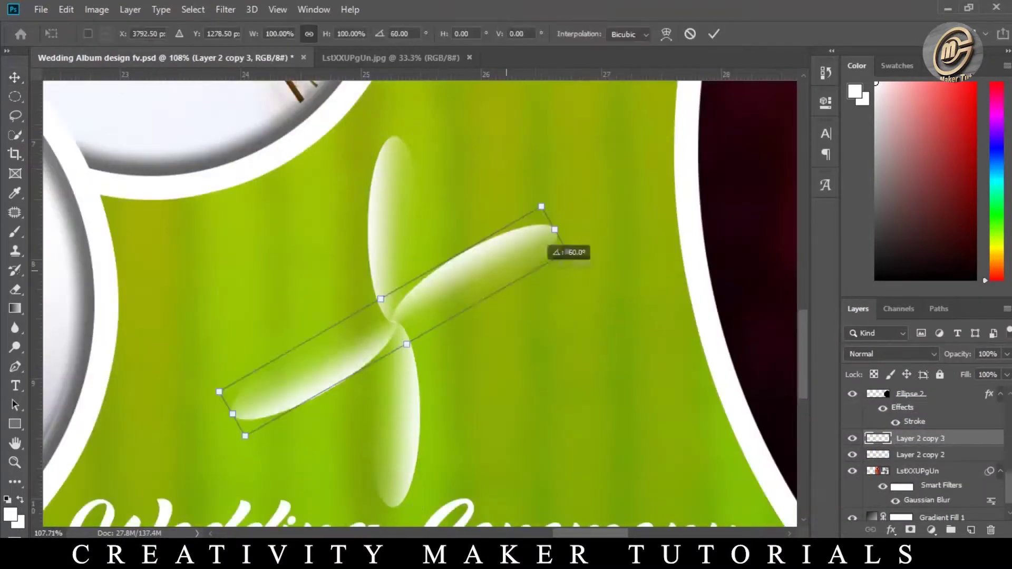
pyautogui.moveTo(438, 169); pyautogui.dragTo(555, 362)
pyautogui.press('Return')
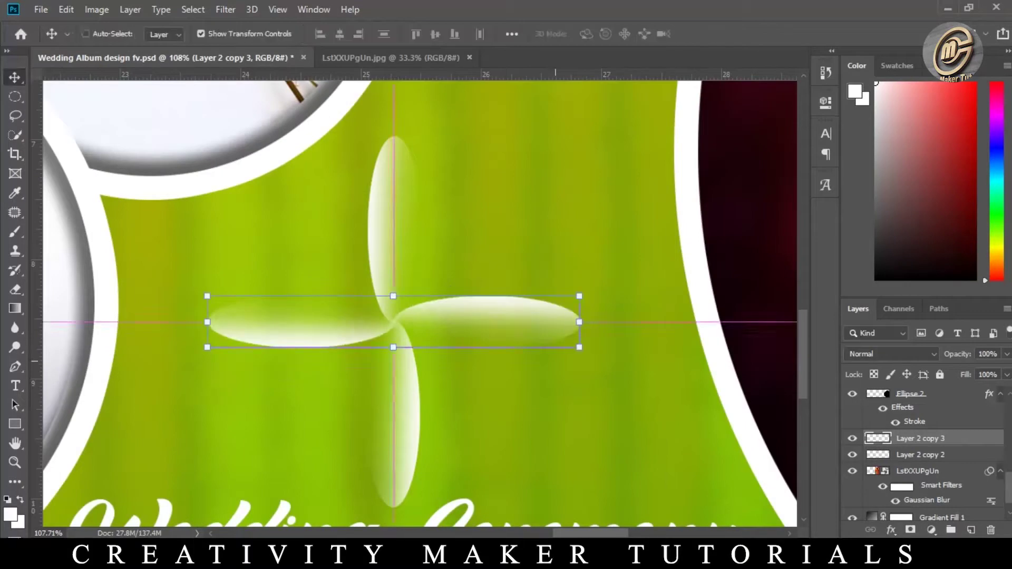
pyautogui.hotkey('ctrl', ';')
# - Add two more petal copies rotated about 30° and 60° between the existing petals
pyautogui.hotkey('ctrl', 'j')
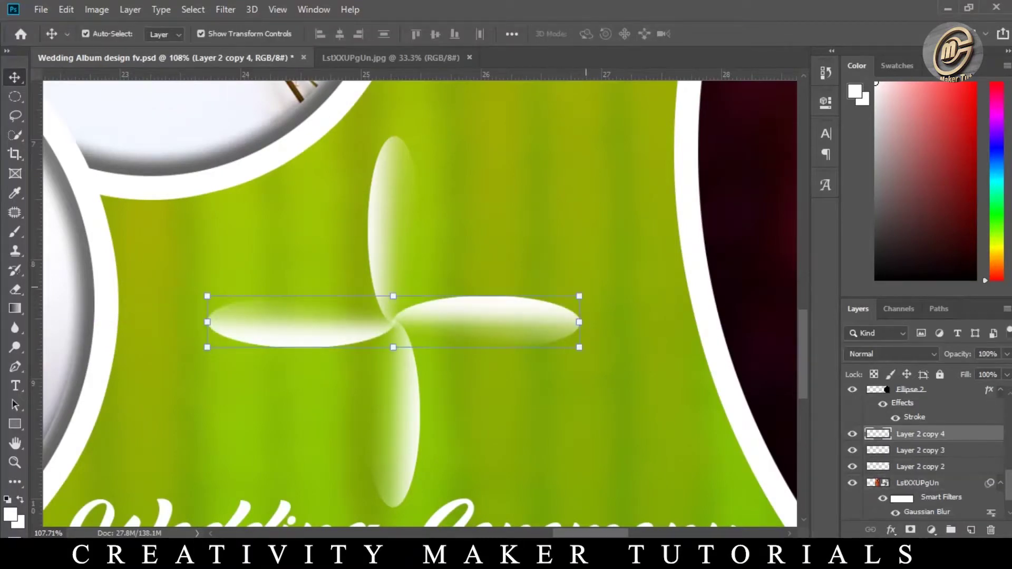
pyautogui.hotkey('ctrl', 't')
pyautogui.moveTo(586, 287)
pyautogui.mouseDown()
pyautogui.moveTo(587, 377)
pyautogui.moveTo(566, 425)
pyautogui.mouseUp()
pyautogui.press('Return')
pyautogui.hotkey('ctrl', 'j')
pyautogui.hotkey('ctrl', 't')
pyautogui.moveTo(577, 163); pyautogui.dragTo(617, 417)
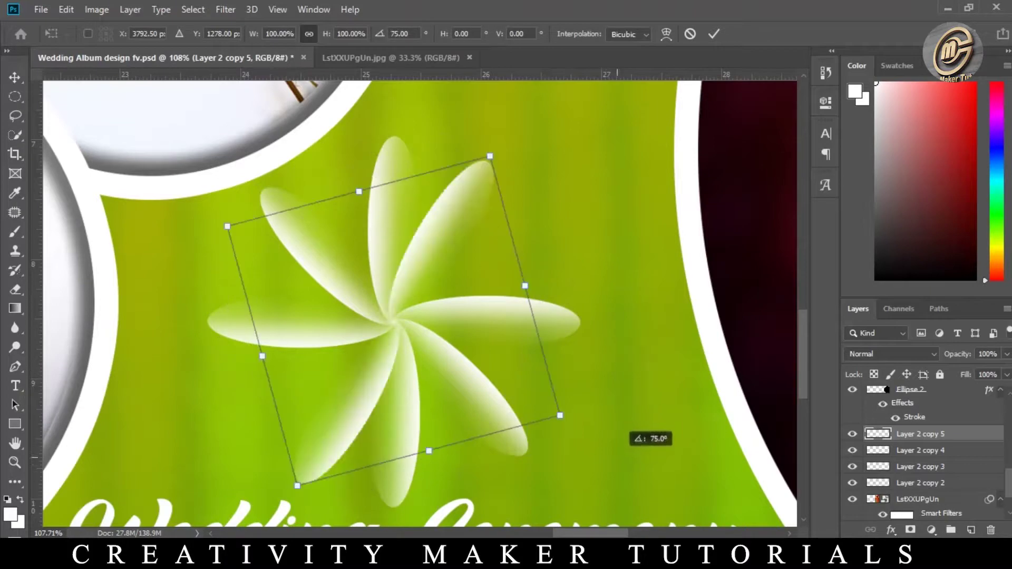
pyautogui.moveTo(616, 455); pyautogui.dragTo(601, 466)
pyautogui.press('Return')
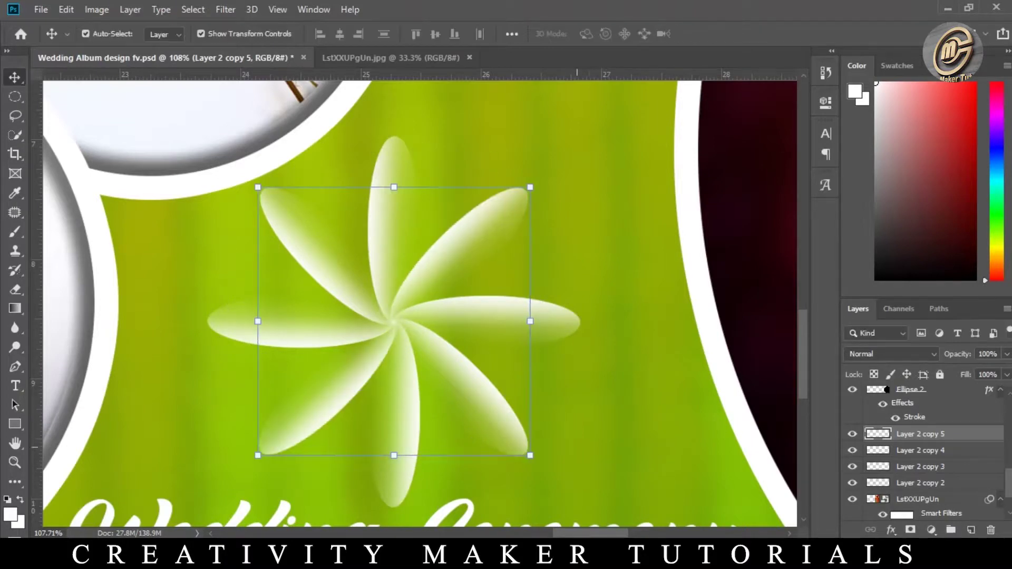
# - Merge all petal layers, then add a copy rotated about 26° to fill the gaps
pyautogui.hotkey('alt', 'shift', '[')
pyautogui.hotkey('alt', 'shift', '[')
pyautogui.hotkey('alt', 'shift', '[')
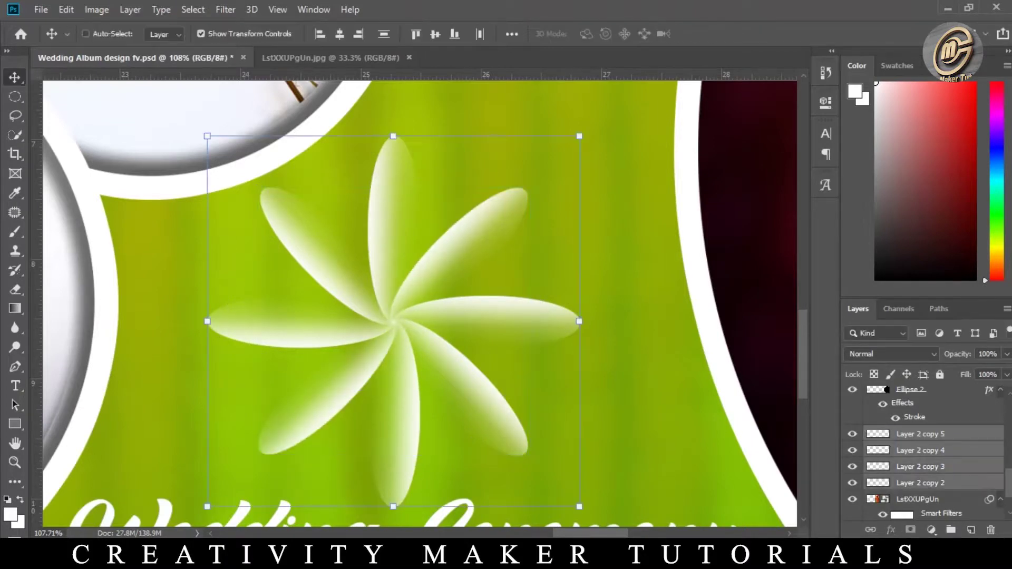
pyautogui.hotkey('ctrl', 'e')
pyautogui.hotkey('ctrl', 'j')
pyautogui.hotkey('ctrl', 't')
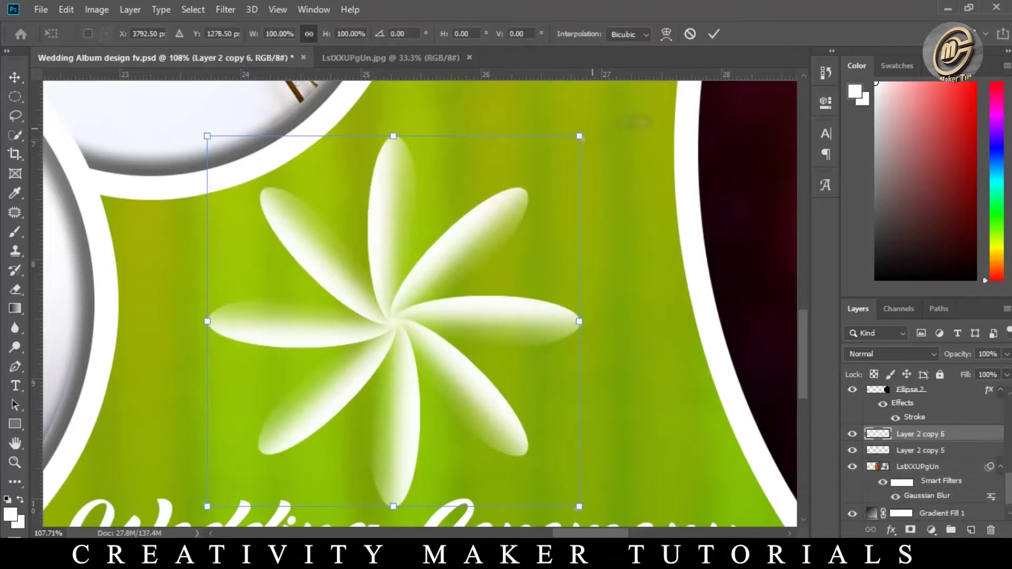
pyautogui.moveTo(586, 123); pyautogui.dragTo(653, 234)
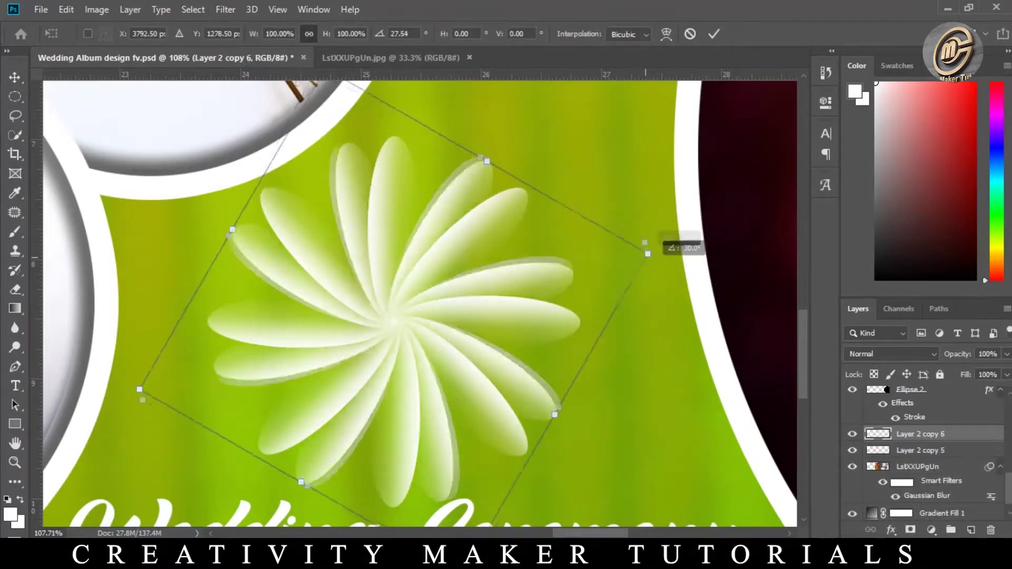
pyautogui.moveTo(646, 237); pyautogui.dragTo(643, 241)
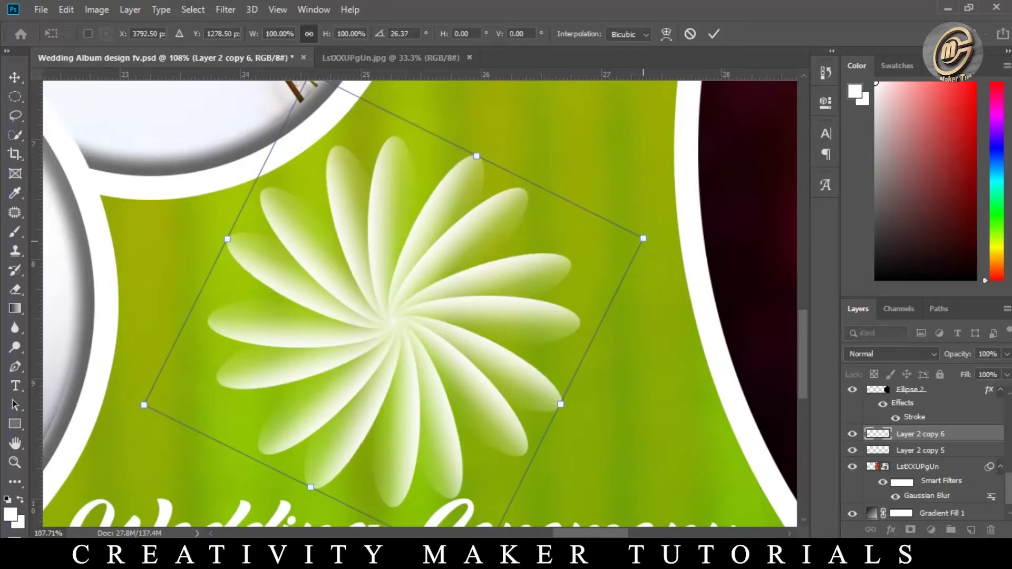
pyautogui.press('Return')
pyautogui.hotkey('ctrl', '0')
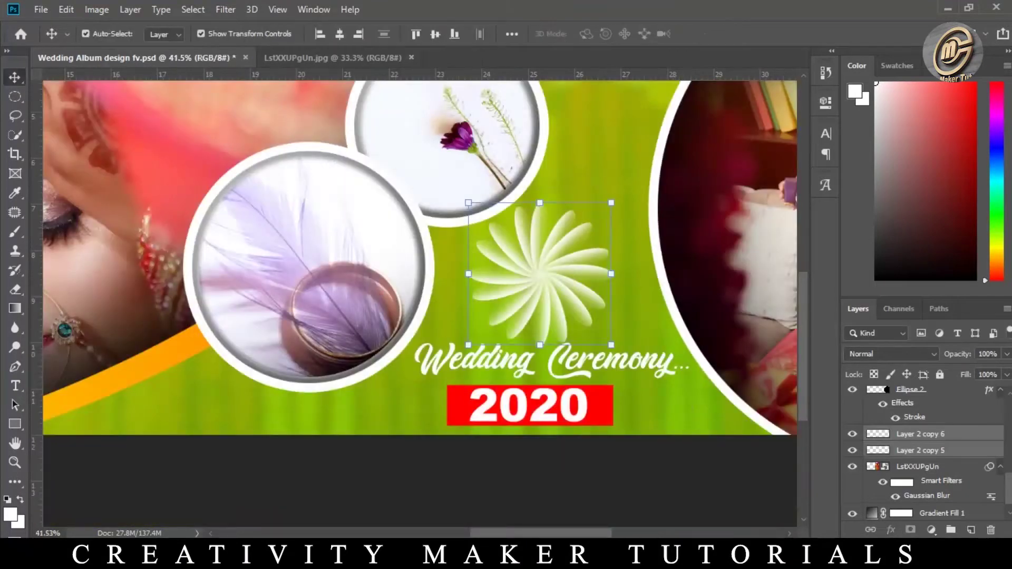
# - Merge the flower layers into one and scale the flower down to about 94%
pyautogui.hotkey('ctrl', 'e')
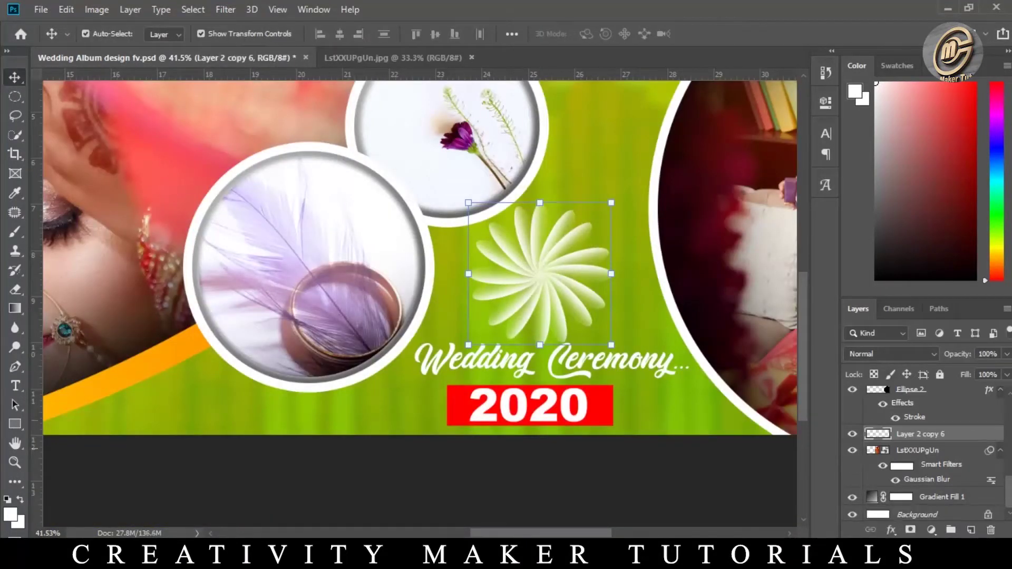
pyautogui.hotkey('ctrl', 't')
pyautogui.moveTo(611, 344); pyautogui.dragTo(606, 341)
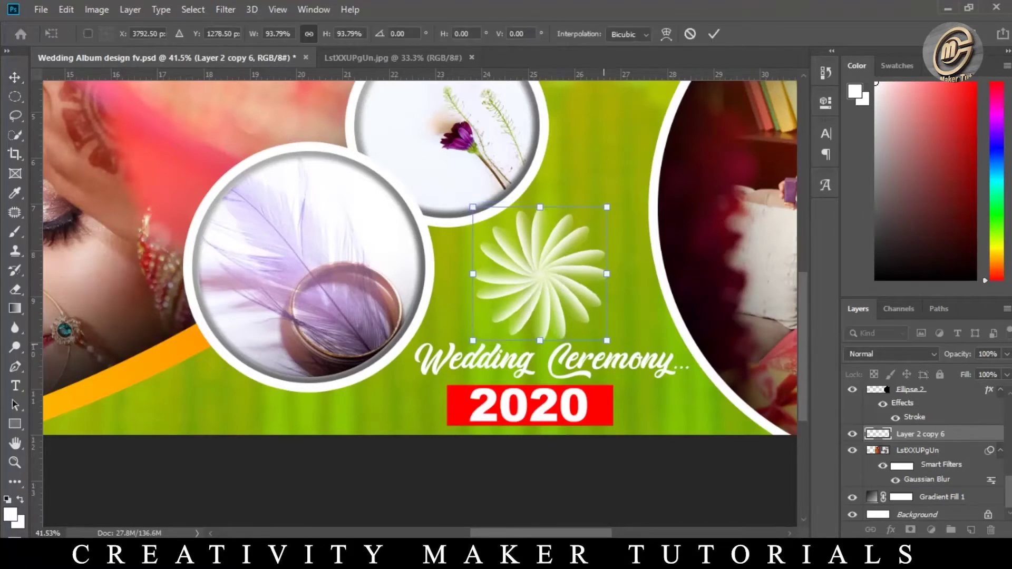
pyautogui.press('Return')
# - Hide the panels with Tab to preview the finished wedding banner
pyautogui.scroll(-5, 526, 374)
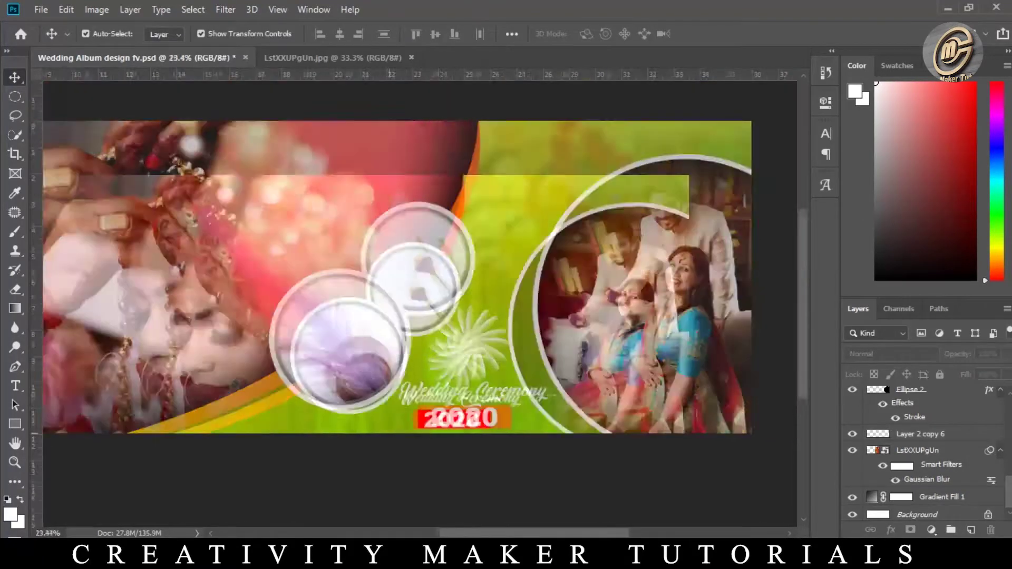
pyautogui.scroll(2, 514, 343)
pyautogui.scroll(3, 513, 343)
pyautogui.scroll(3, 513, 344)
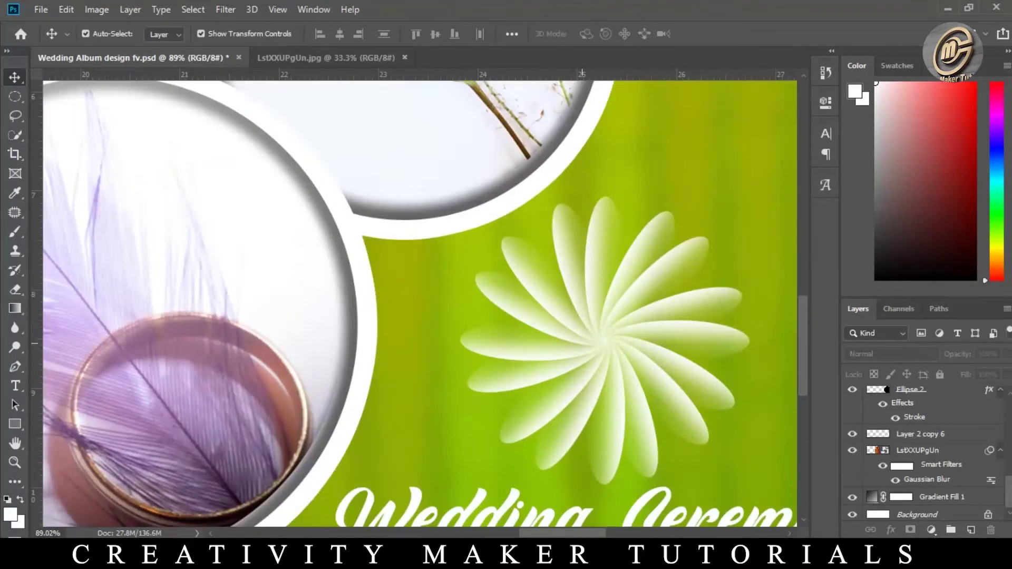
pyautogui.scroll(-2, 553, 357)
pyautogui.scroll(-2, 554, 357)
pyautogui.scroll(-1, 554, 357)
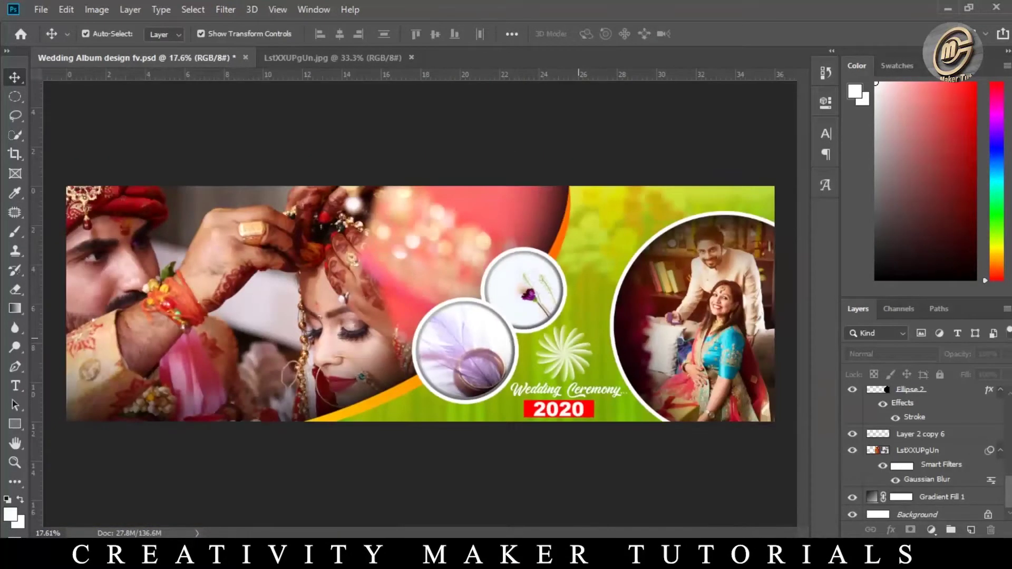
pyautogui.press('Tab')
pyautogui.scroll(2, 506, 290)
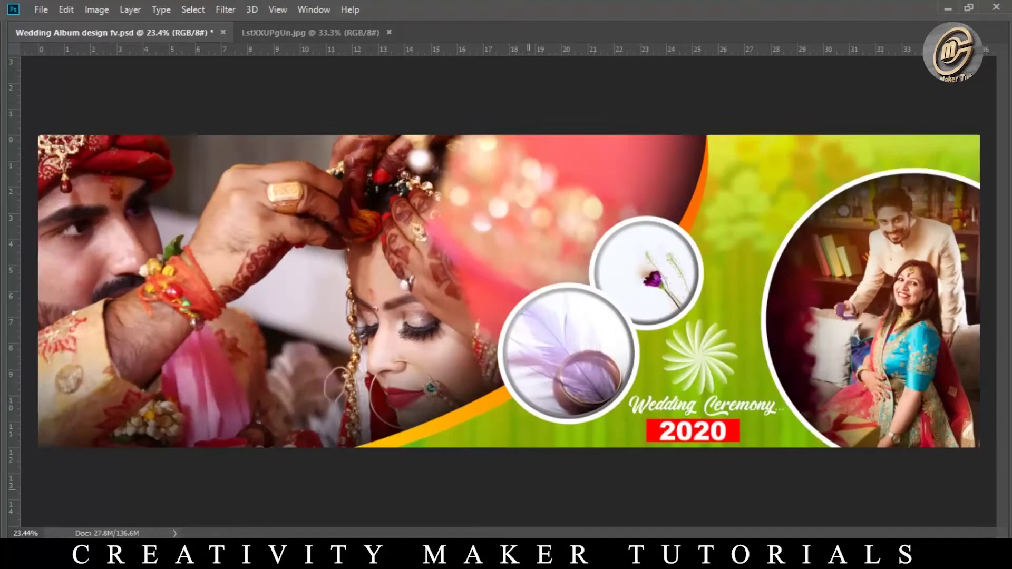